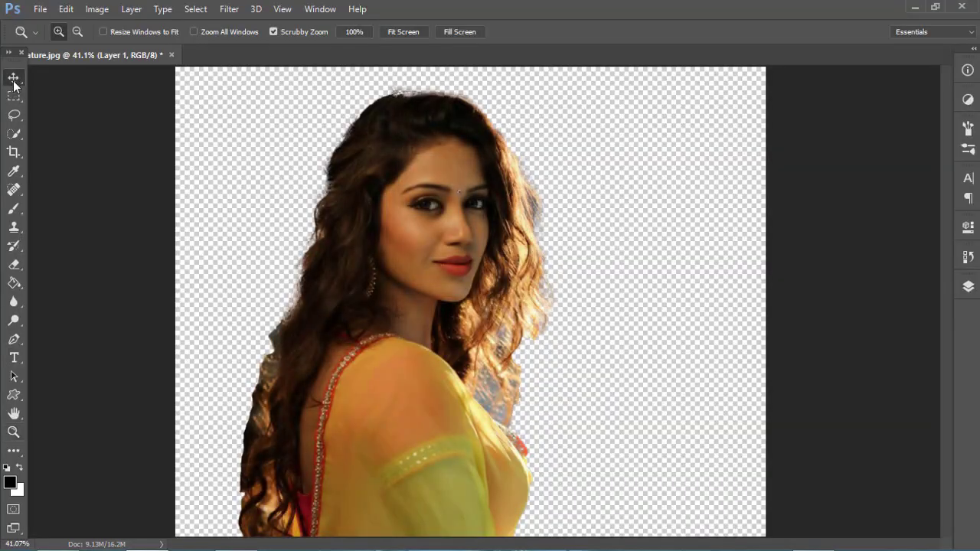
Add an empty Layer 2 above the cut-out portrait on Layer 1
{"action": "left_click", "coordinate": [13, 77]}
{"action": "left_click", "coordinate": [968, 285]}
{"action": "left_click", "coordinate": [909, 514]}
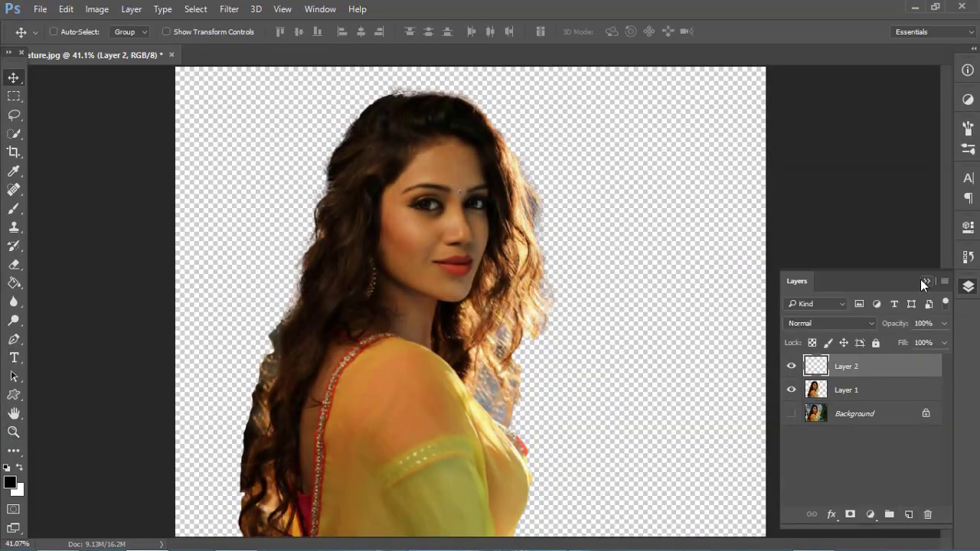
Set up a soft brush at 66% opacity and 43% flow, and set Layer 2 to Color blend mode
{"action": "left_click", "coordinate": [925, 281]}
{"action": "key", "text": "b"}
{"action": "right_click", "coordinate": [427, 261]}
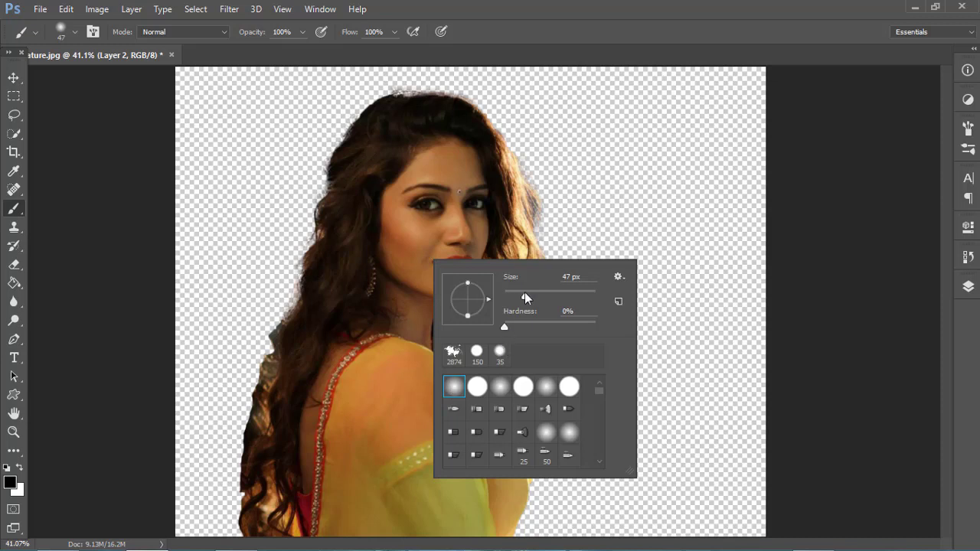
{"action": "left_click_drag", "start_coordinate": [260, 34], "coordinate": [255, 36]}
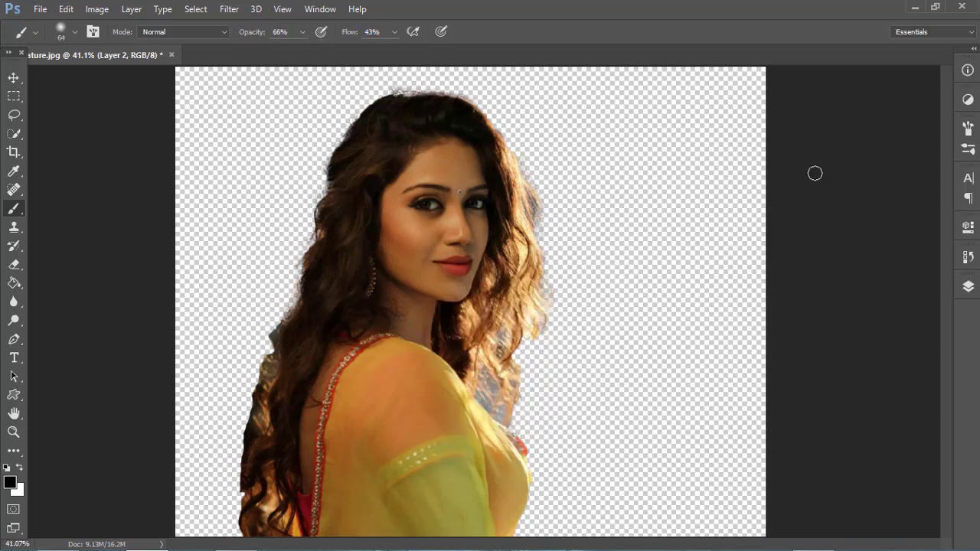
{"action": "left_click", "coordinate": [969, 285]}
{"action": "left_click", "coordinate": [829, 323]}
{"action": "left_click", "coordinate": [850, 304]}
Zoom in on the face and choose a rich dark green foreground colour
{"action": "key", "text": "z"}
{"action": "mouse_move", "coordinate": [460, 222]}
{"action": "left_mouse_down"}
{"action": "mouse_move", "coordinate": [482, 218]}
{"action": "mouse_move", "coordinate": [442, 345]}
{"action": "left_mouse_up"}
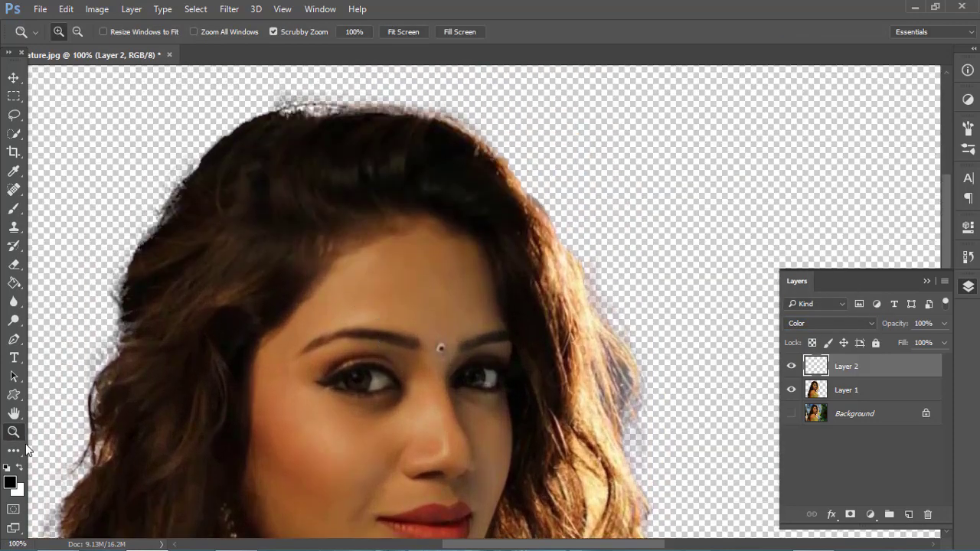
{"action": "left_click", "coordinate": [10, 482]}
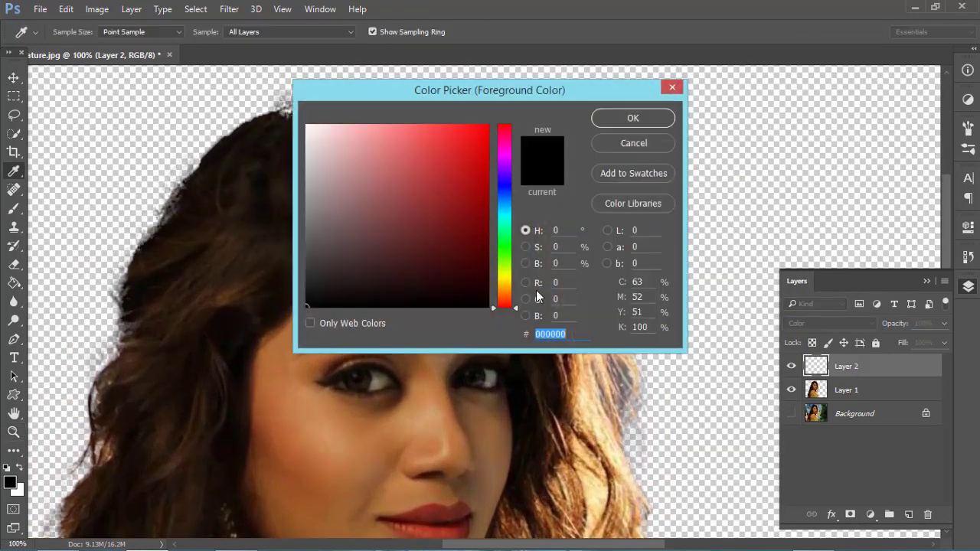
{"action": "mouse_move", "coordinate": [507, 270]}
{"action": "left_mouse_down"}
{"action": "mouse_move", "coordinate": [511, 242]}
{"action": "mouse_move", "coordinate": [502, 247]}
{"action": "left_mouse_up"}
{"action": "left_click", "coordinate": [484, 208]}
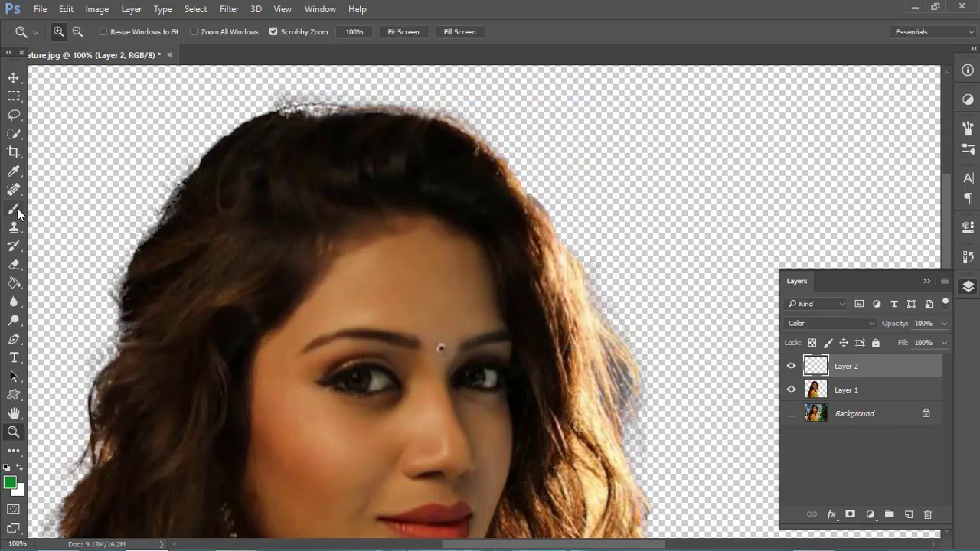
Return to the brush and scroll through the portrait's hair
{"action": "left_click", "coordinate": [17, 209]}
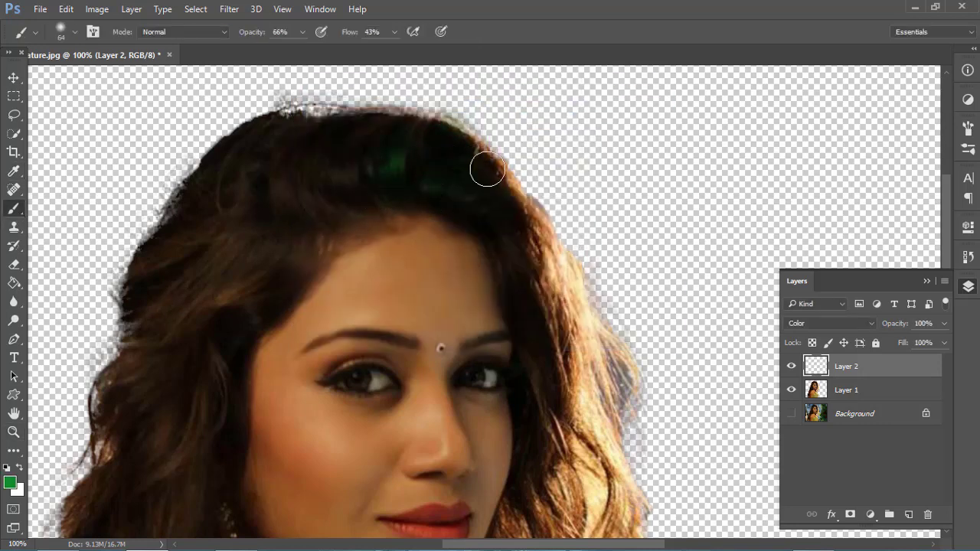
{"action": "scroll", "coordinate": [338, 263], "scroll_direction": "down", "scroll_amount": 3}
{"action": "scroll", "coordinate": [154, 314], "scroll_direction": "down", "scroll_amount": 2}
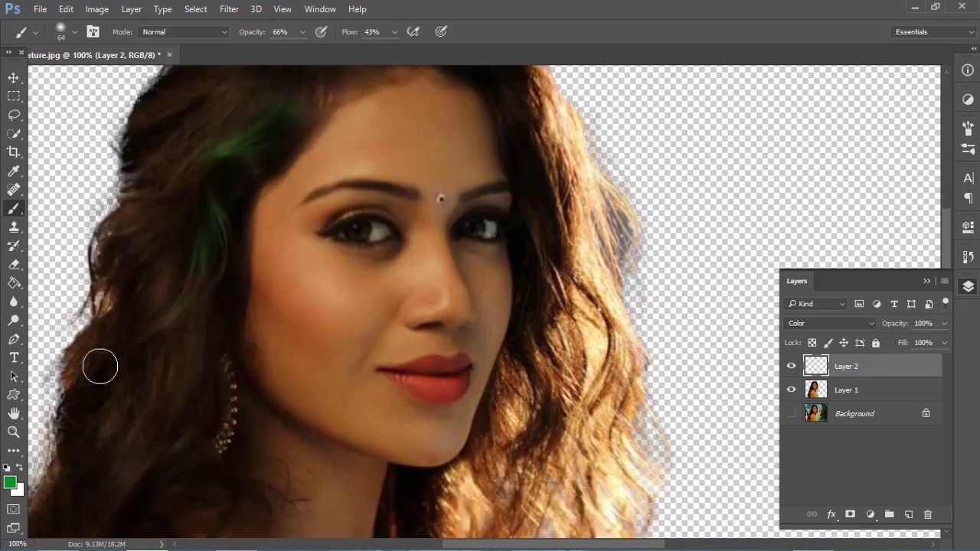
{"action": "scroll", "coordinate": [115, 349], "scroll_direction": "down", "scroll_amount": 5}
{"action": "scroll", "coordinate": [307, 367], "scroll_direction": "left", "scroll_amount": 6}
{"action": "scroll", "coordinate": [307, 368], "scroll_direction": "down", "scroll_amount": 2}
{"action": "scroll", "coordinate": [207, 475], "scroll_direction": "down", "scroll_amount": 2}
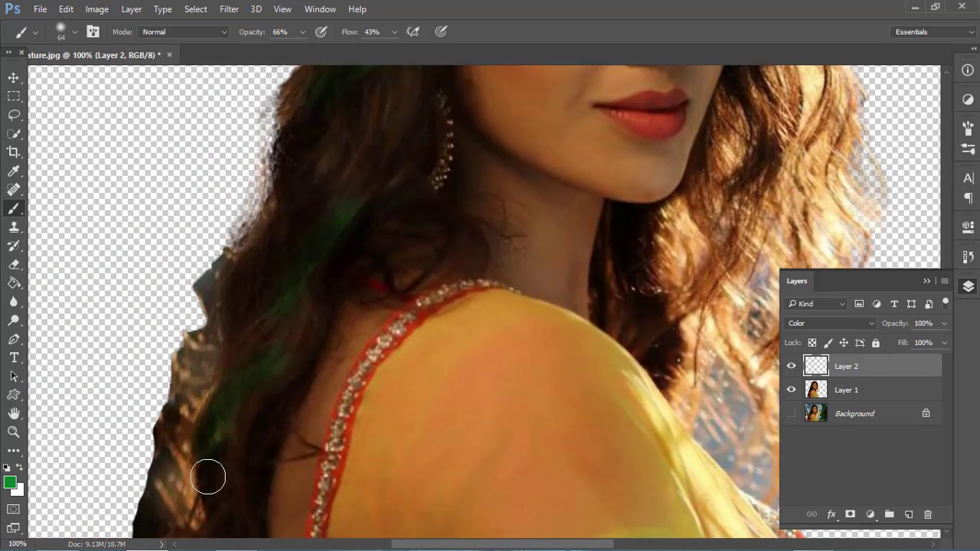
{"action": "scroll", "coordinate": [223, 513], "scroll_direction": "down", "scroll_amount": 3}
{"action": "scroll", "coordinate": [226, 454], "scroll_direction": "down", "scroll_amount": 4}
{"action": "scroll", "coordinate": [226, 454], "scroll_direction": "down", "scroll_amount": 3}
{"action": "scroll", "coordinate": [136, 396], "scroll_direction": "down", "scroll_amount": 2}
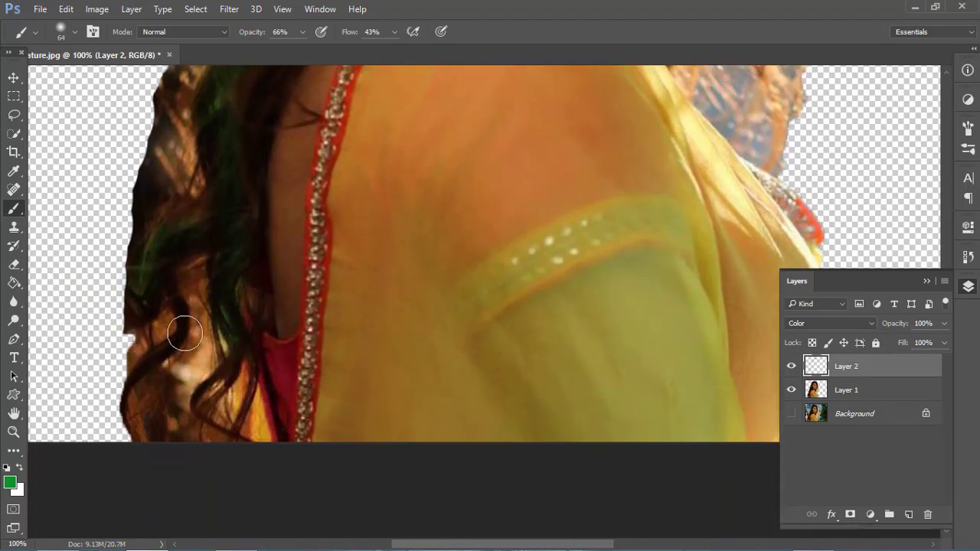
{"action": "scroll", "coordinate": [179, 333], "scroll_direction": "up", "scroll_amount": 3}
{"action": "scroll", "coordinate": [324, 406], "scroll_direction": "up", "scroll_amount": 5}
Refit and zoom in on the face, then paint a green streak along the hair's left side
{"action": "key", "text": "z"}
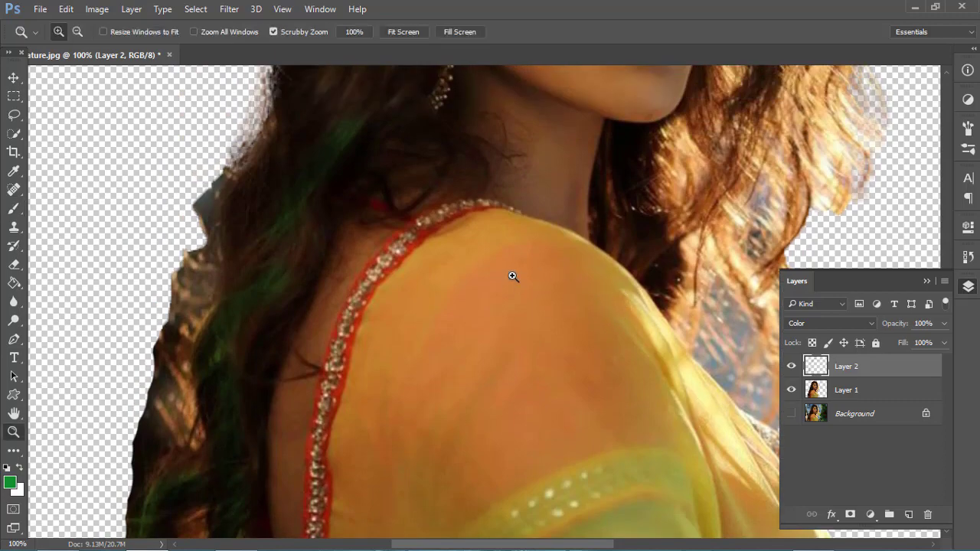
{"action": "key", "text": "ctrl+0"}
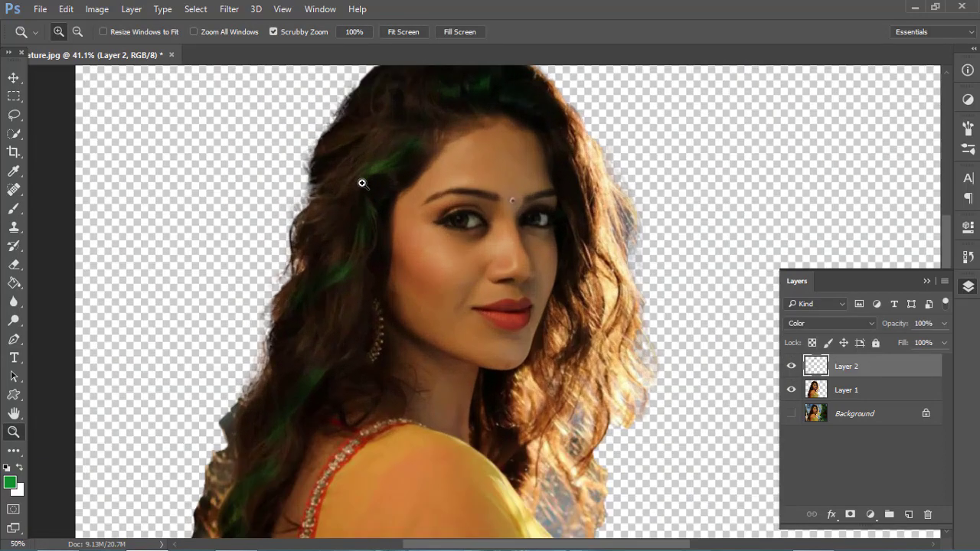
{"action": "left_click_drag", "start_coordinate": [306, 162], "coordinate": [329, 251]}
{"action": "key", "text": "b"}
{"action": "scroll", "coordinate": [319, 187], "scroll_direction": "up", "scroll_amount": 1}
{"action": "scroll", "coordinate": [289, 181], "scroll_direction": "up", "scroll_amount": 1}
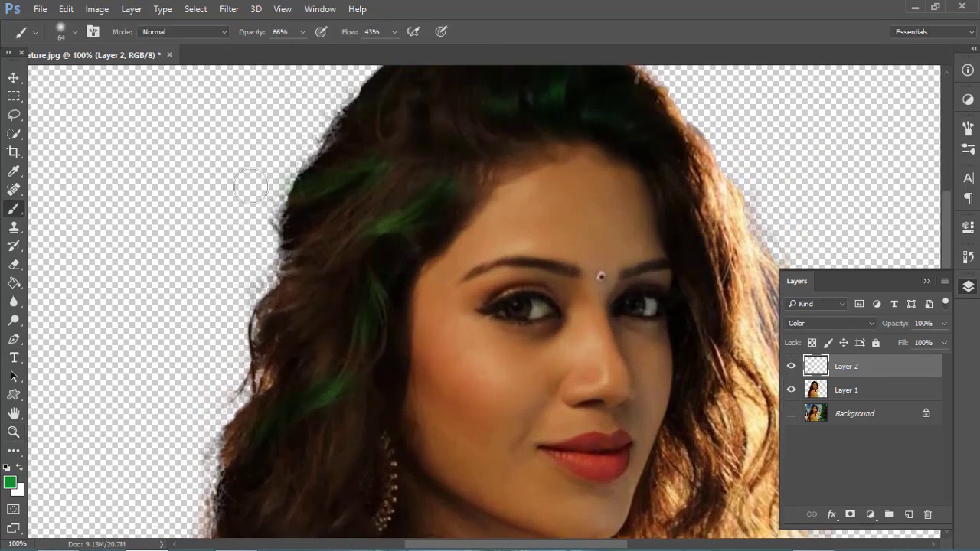
{"action": "scroll", "coordinate": [325, 243], "scroll_direction": "up", "scroll_amount": 1}
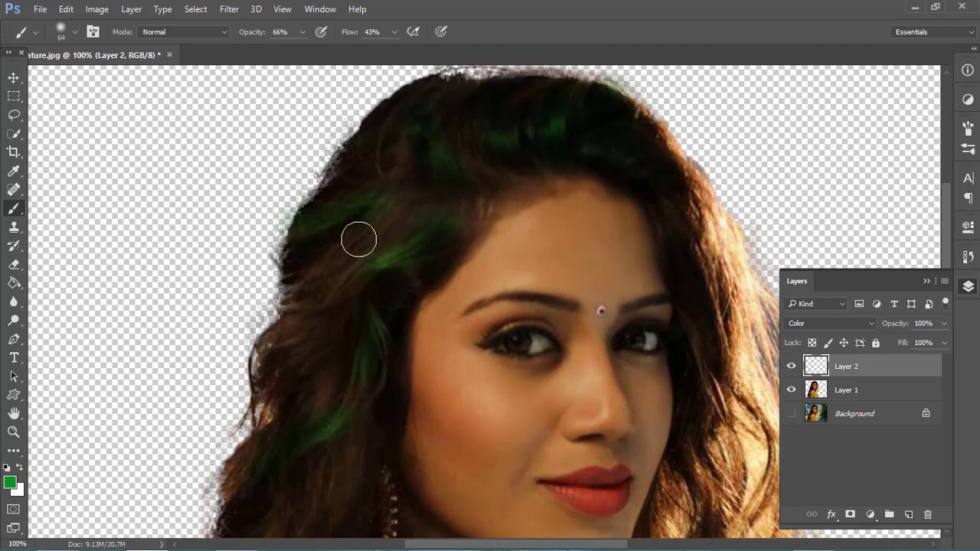
{"action": "left_click_drag", "start_coordinate": [264, 336], "coordinate": [236, 372]}
Add Layer 3 for the blush and choose a bright red foreground colour
{"action": "left_click", "coordinate": [909, 515]}
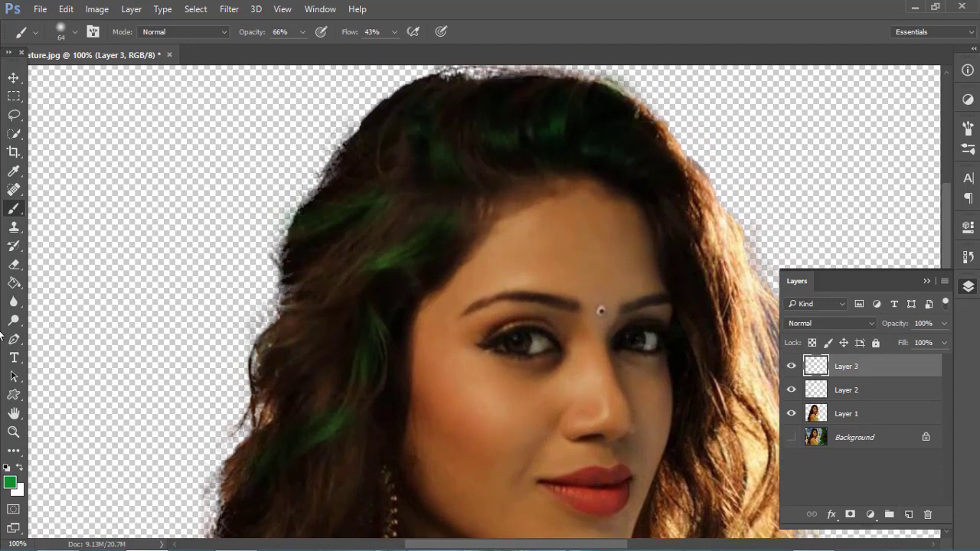
{"action": "left_click", "coordinate": [10, 482]}
{"action": "left_click", "coordinate": [504, 138]}
{"action": "left_click_drag", "start_coordinate": [505, 138], "coordinate": [505, 126]}
{"action": "left_click", "coordinate": [465, 146]}
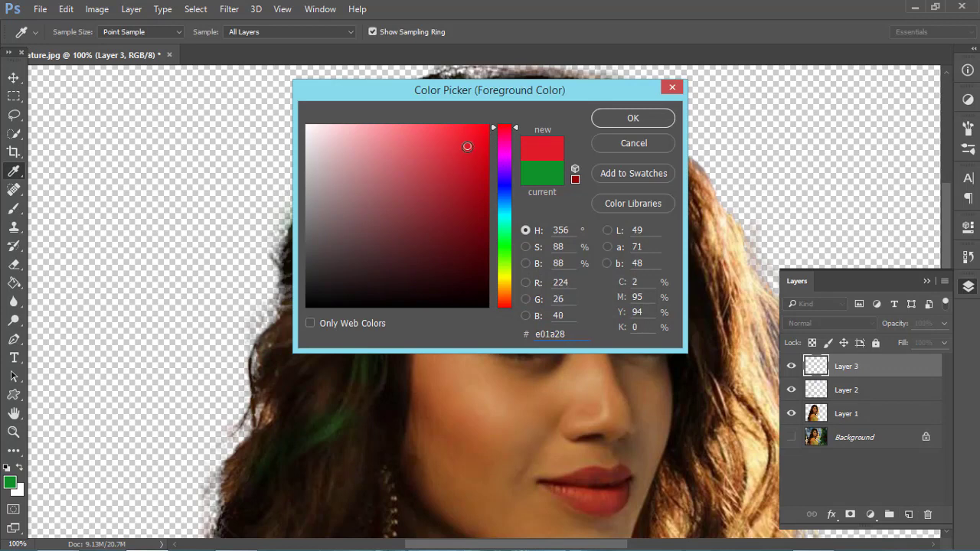
{"action": "left_click_drag", "start_coordinate": [566, 90], "coordinate": [347, 160]}
{"action": "left_click", "coordinate": [284, 367]}
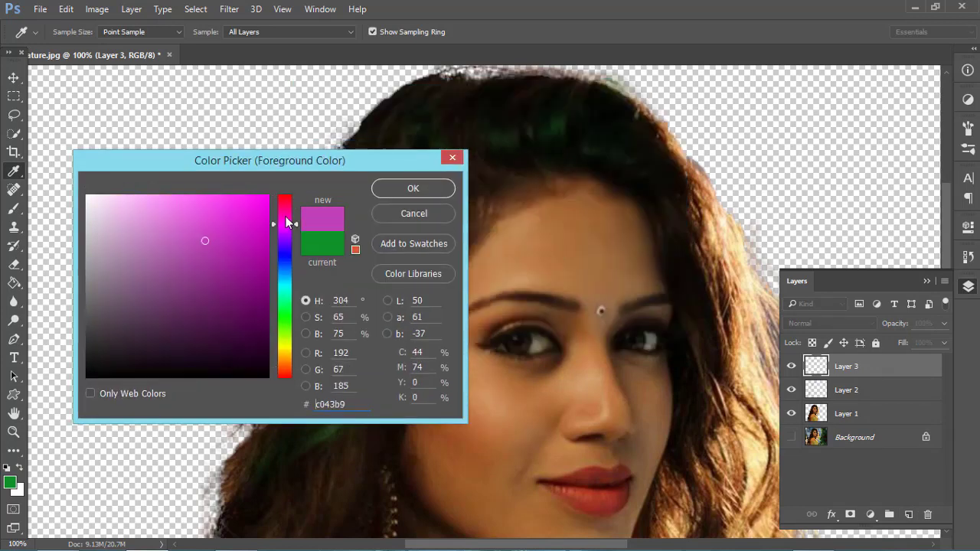
{"action": "left_click_drag", "start_coordinate": [285, 367], "coordinate": [284, 196]}
{"action": "left_click", "coordinate": [229, 228]}
{"action": "left_click", "coordinate": [236, 211]}
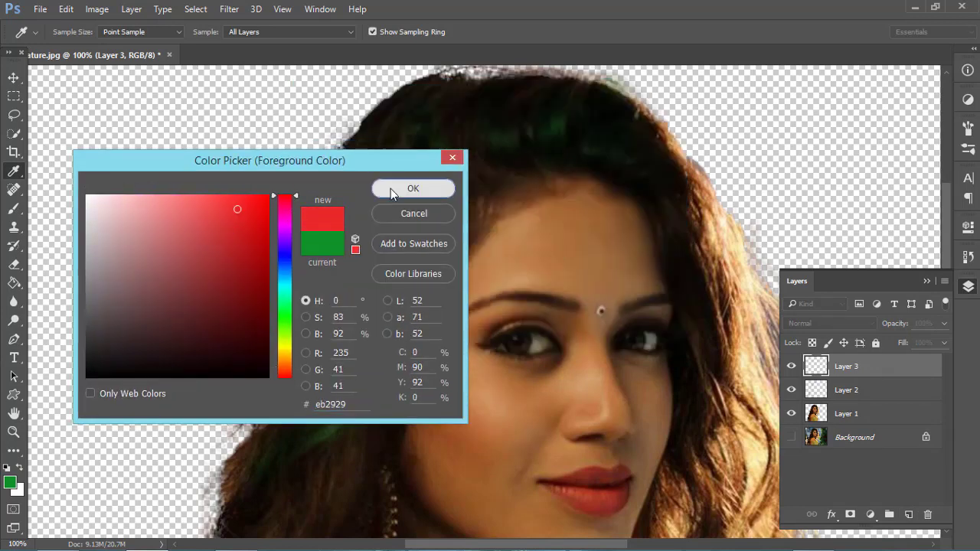
{"action": "left_click", "coordinate": [413, 187]}
Try a blush stroke on the cheek, undo it as too strong, and shrink the brush
{"action": "key", "text": "b"}
{"action": "scroll", "coordinate": [521, 247], "scroll_direction": "down", "scroll_amount": 2}
{"action": "left_click_drag", "start_coordinate": [460, 310], "coordinate": [495, 324]}
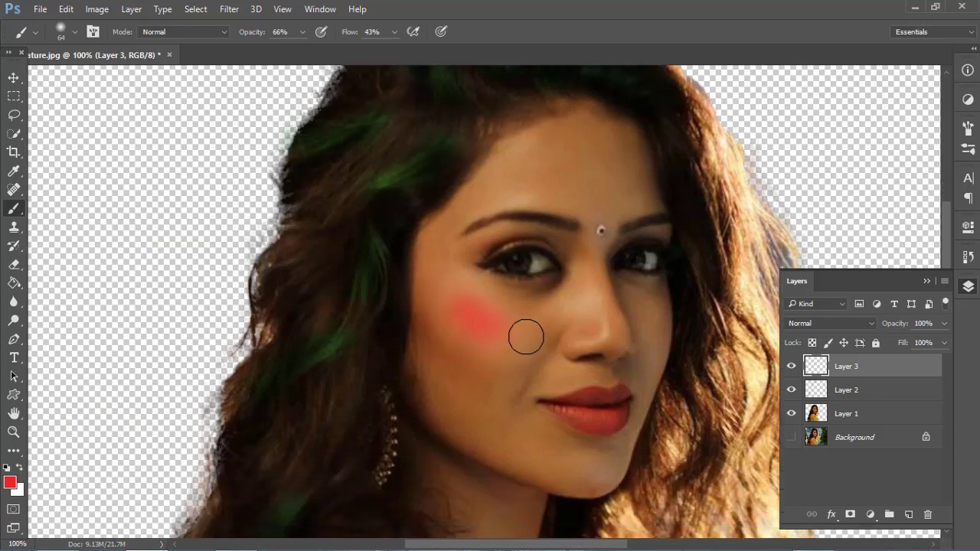
{"action": "key", "text": "ctrl+z"}
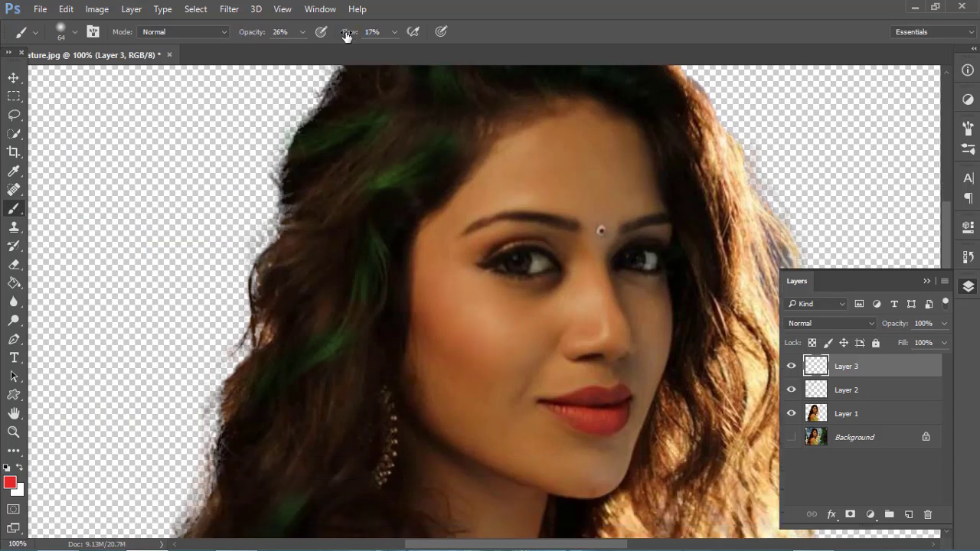
{"action": "scroll", "coordinate": [433, 277], "scroll_direction": "up", "scroll_amount": 1}
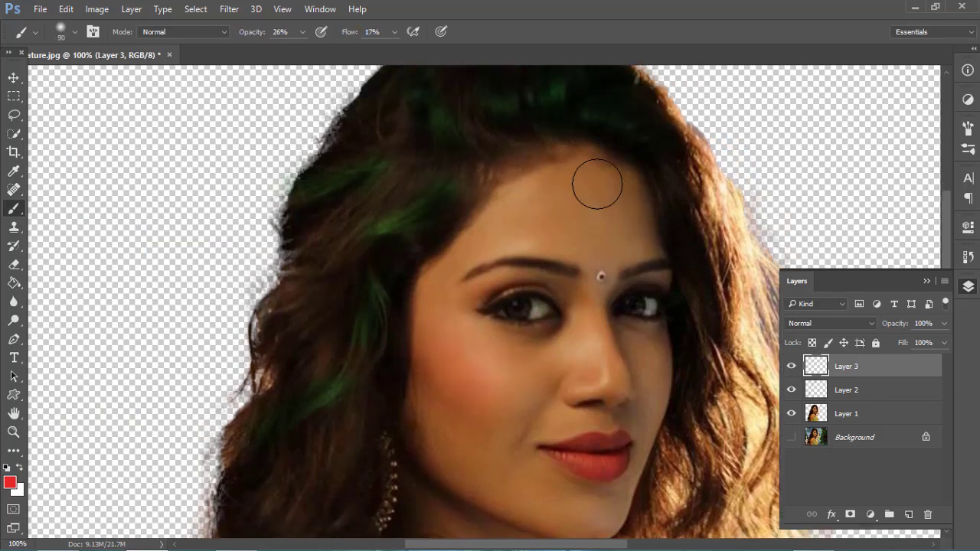
{"action": "scroll", "coordinate": [630, 301], "scroll_direction": "down", "scroll_amount": 2}
{"action": "scroll", "coordinate": [516, 363], "scroll_direction": "down", "scroll_amount": 1}
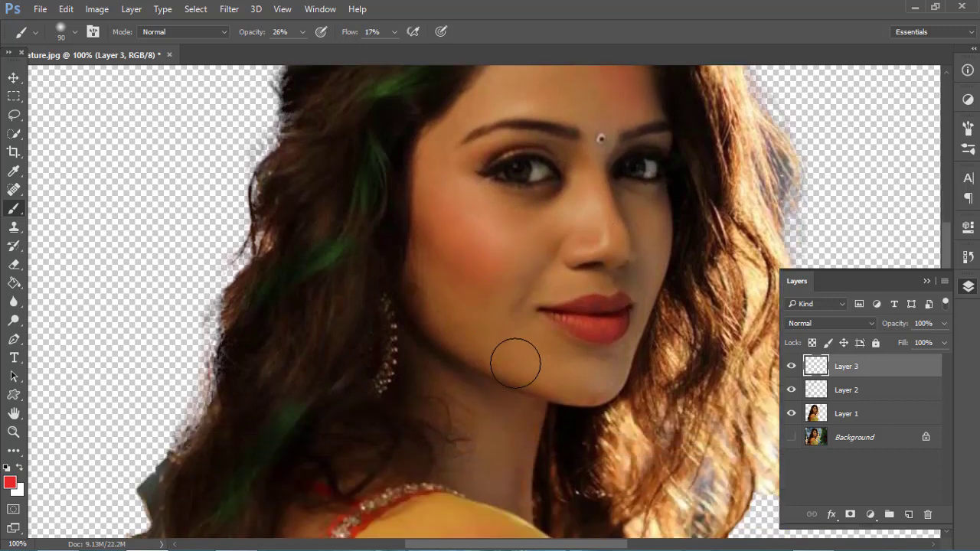
{"action": "scroll", "coordinate": [400, 294], "scroll_direction": "up", "scroll_amount": 1}
{"action": "right_click", "coordinate": [666, 303]}
{"action": "left_click_drag", "start_coordinate": [770, 329], "coordinate": [756, 337]}
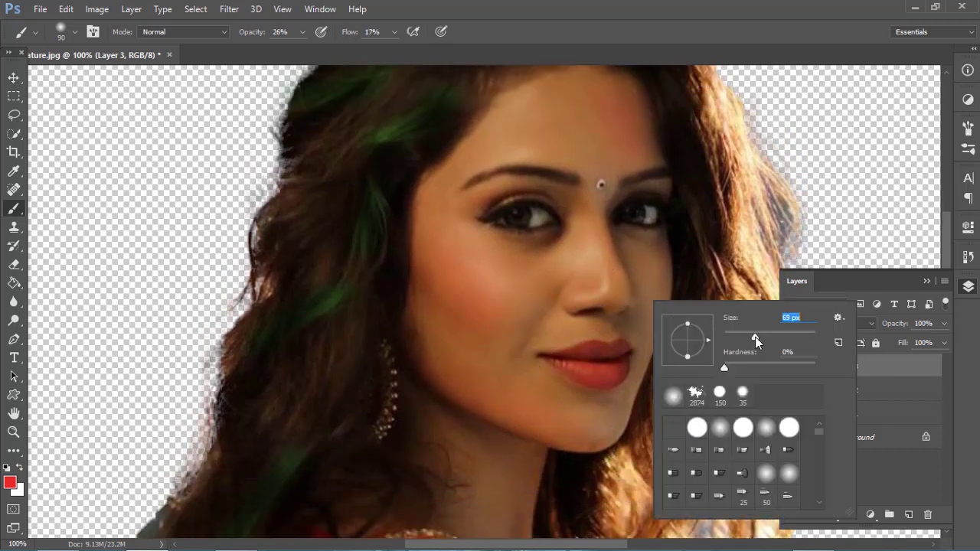
{"action": "key", "text": "Return"}
Fit the image on screen, zoom back in on the face, and add Layer 4
{"action": "scroll", "coordinate": [525, 355], "scroll_direction": "down", "scroll_amount": 3}
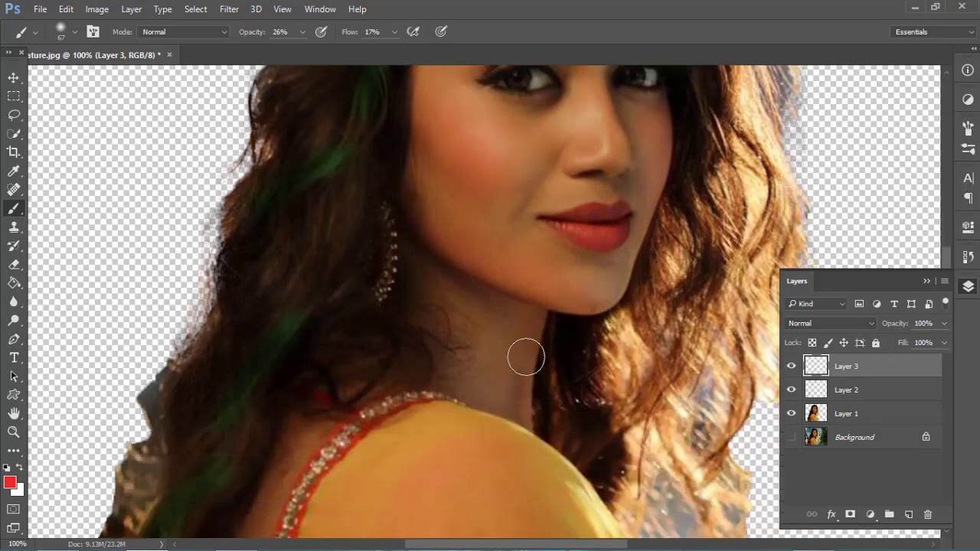
{"action": "scroll", "coordinate": [526, 355], "scroll_direction": "down", "scroll_amount": 1}
{"action": "key", "text": "z"}
{"action": "right_click", "coordinate": [297, 275]}
{"action": "left_click", "coordinate": [308, 282]}
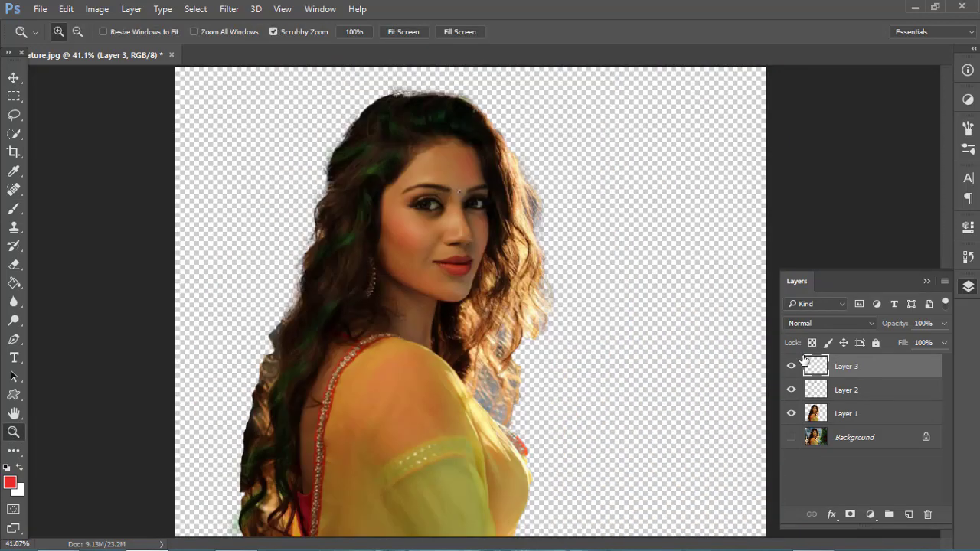
{"action": "left_click", "coordinate": [458, 192]}
{"action": "left_click", "coordinate": [477, 225]}
{"action": "left_click", "coordinate": [477, 225]}
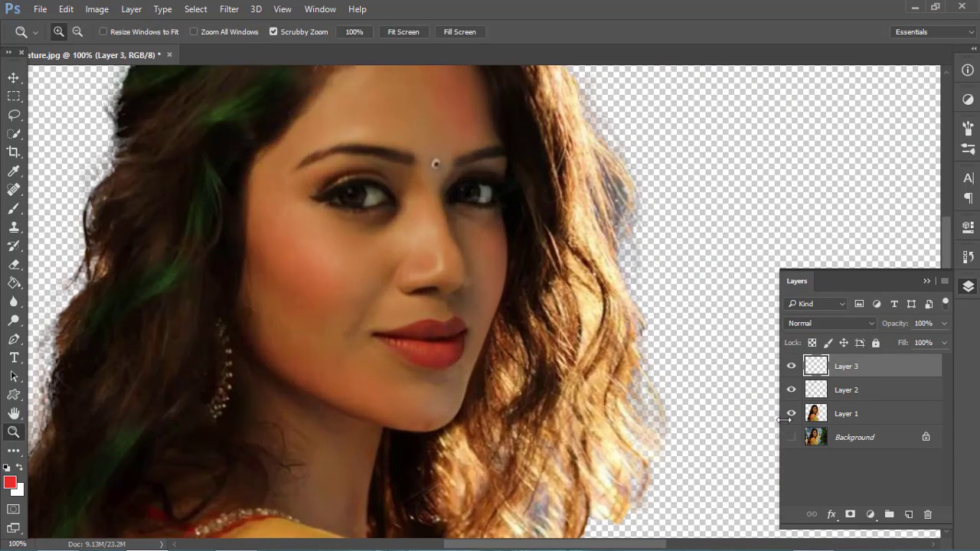
{"action": "left_click", "coordinate": [909, 515]}
{"action": "scroll", "coordinate": [383, 494], "scroll_direction": "up", "scroll_amount": 1}
{"action": "left_click", "coordinate": [10, 481]}
Set magenta eb29db as foreground and brush faint magenta touches onto the face with a smaller brush
{"action": "left_click_drag", "start_coordinate": [288, 244], "coordinate": [288, 219]}
{"action": "key", "text": "Return"}
{"action": "key", "text": "b"}
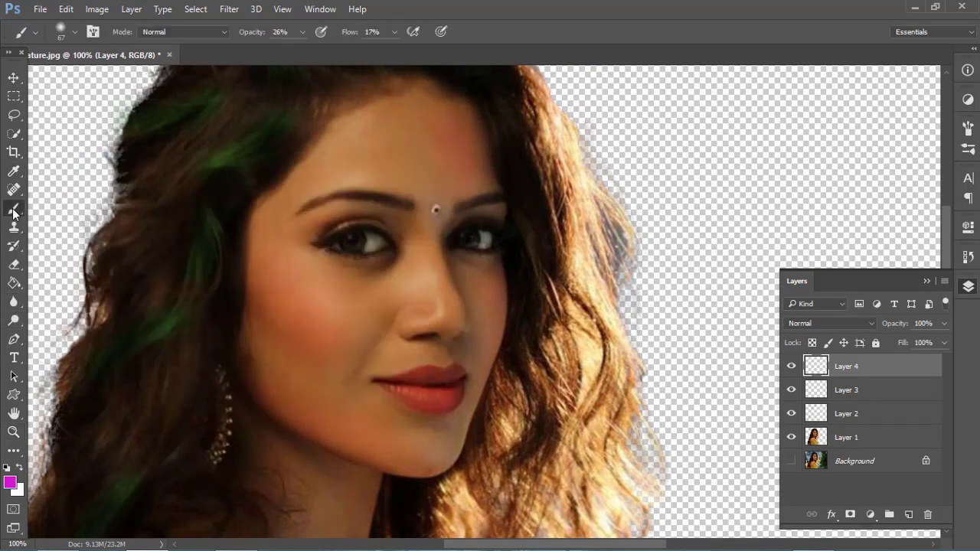
{"action": "scroll", "coordinate": [461, 317], "scroll_direction": "up", "scroll_amount": 2}
{"action": "left_click_drag", "start_coordinate": [562, 354], "coordinate": [559, 354]}
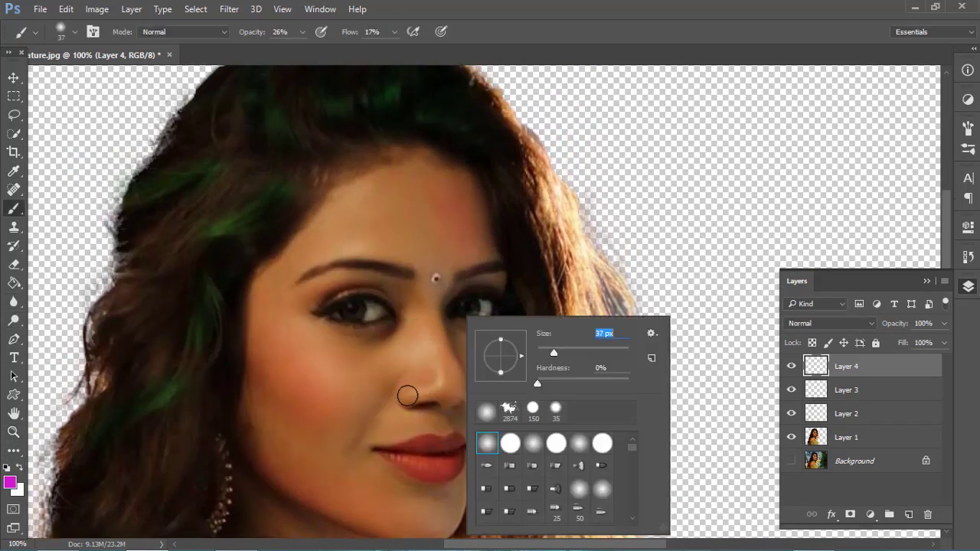
{"action": "key", "text": "Return"}
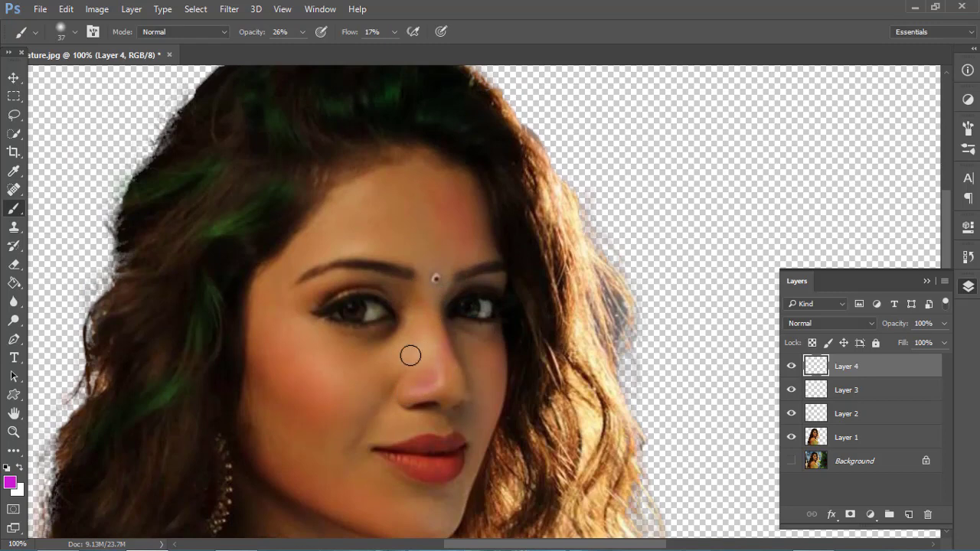
{"action": "scroll", "coordinate": [394, 349], "scroll_direction": "up", "scroll_amount": 1}
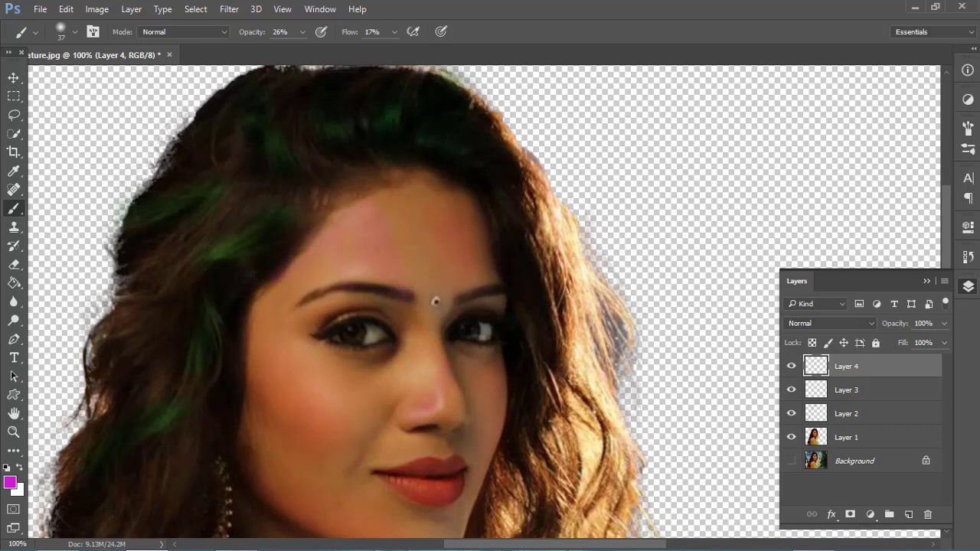
{"action": "scroll", "coordinate": [317, 262], "scroll_direction": "down", "scroll_amount": 4}
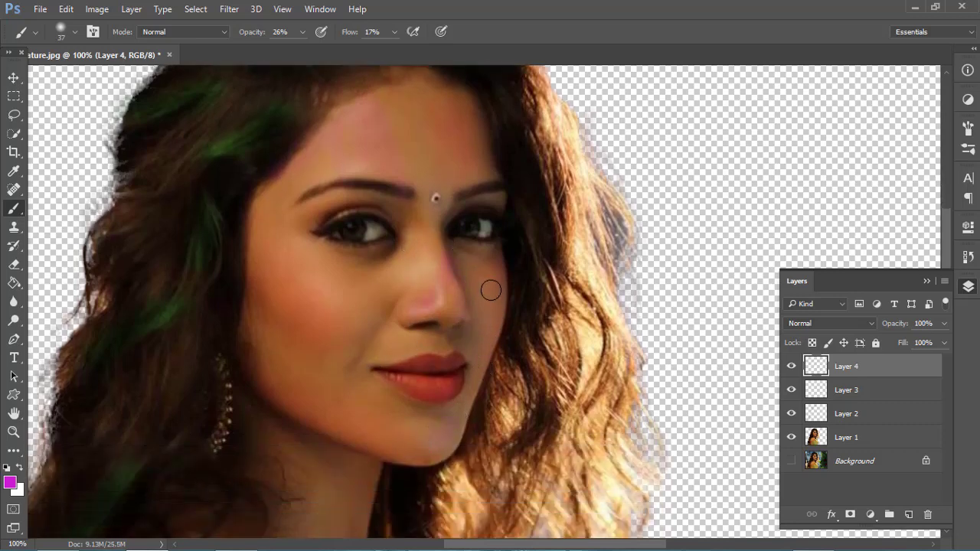
{"action": "scroll", "coordinate": [448, 289], "scroll_direction": "up", "scroll_amount": 1}
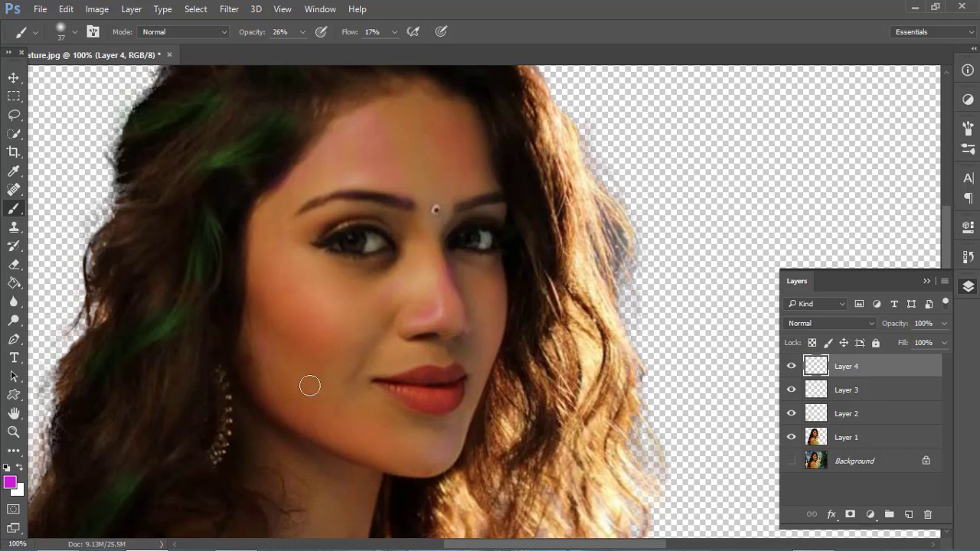
{"action": "scroll", "coordinate": [334, 428], "scroll_direction": "down", "scroll_amount": 2}
Check the face and forehead up close, fit the image on screen, and add Layer 5
{"action": "key", "text": "z"}
{"action": "key", "text": "ctrl+0"}
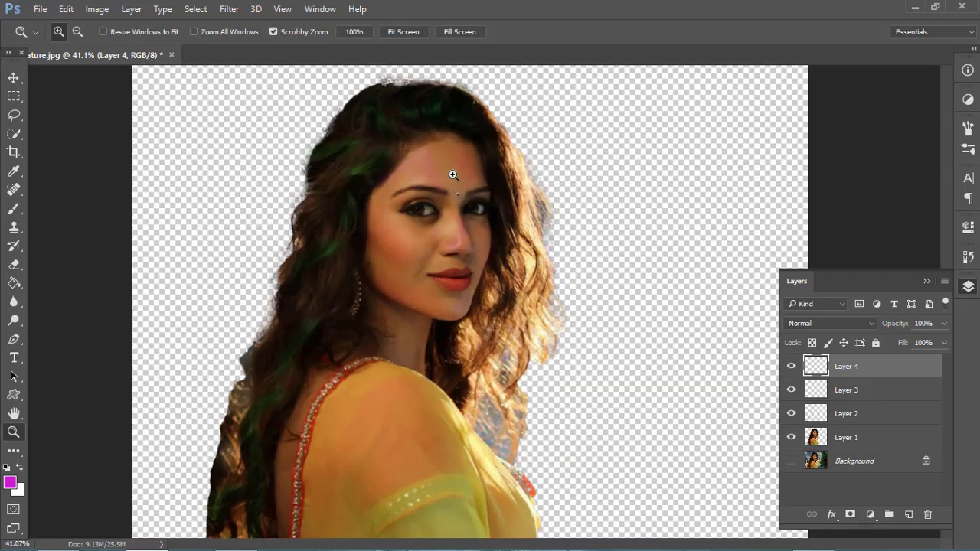
{"action": "left_click", "coordinate": [453, 174]}
{"action": "left_click", "coordinate": [460, 229]}
{"action": "right_click", "coordinate": [455, 249]}
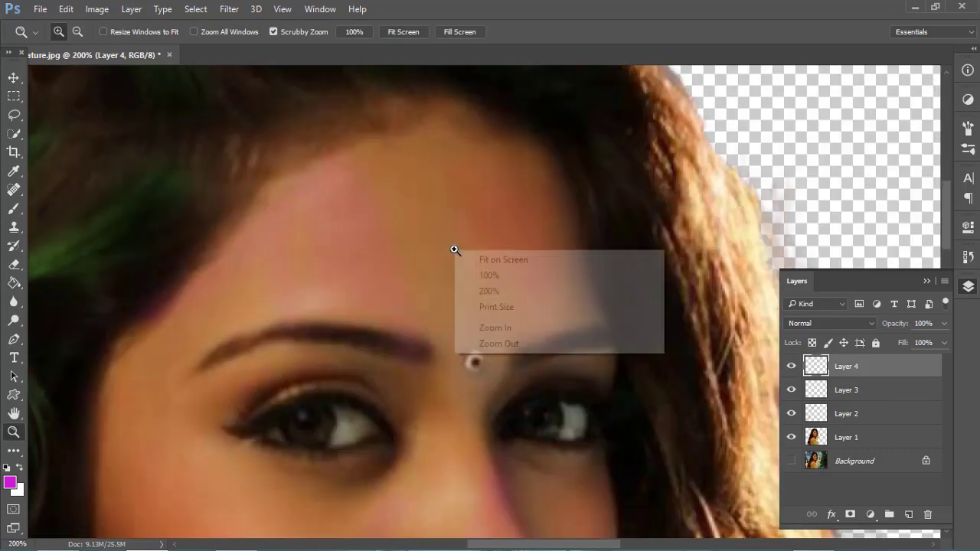
{"action": "left_click", "coordinate": [481, 272]}
{"action": "left_click", "coordinate": [910, 514]}
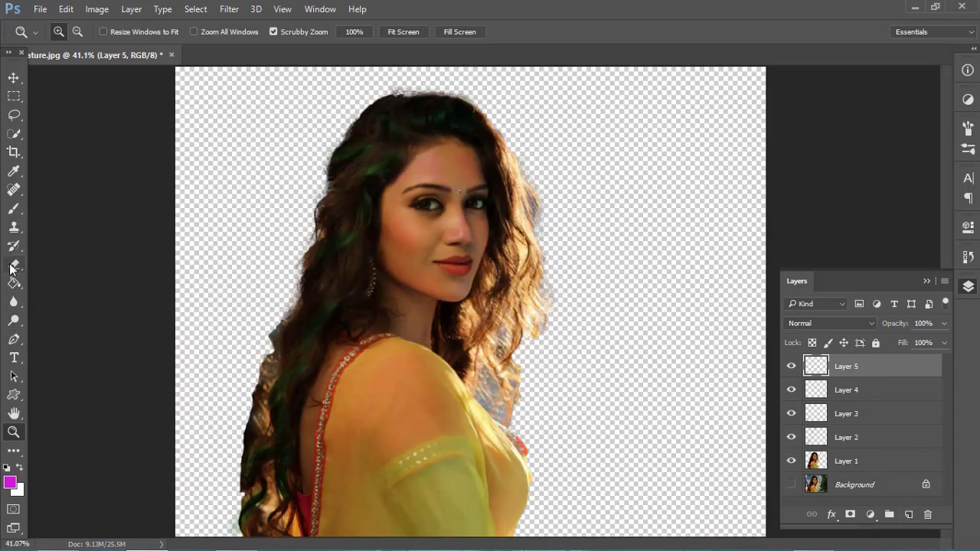
Select the Smudge Tool with the textured 90 px brush preset
{"action": "key", "text": "b"}
{"action": "right_click", "coordinate": [14, 304]}
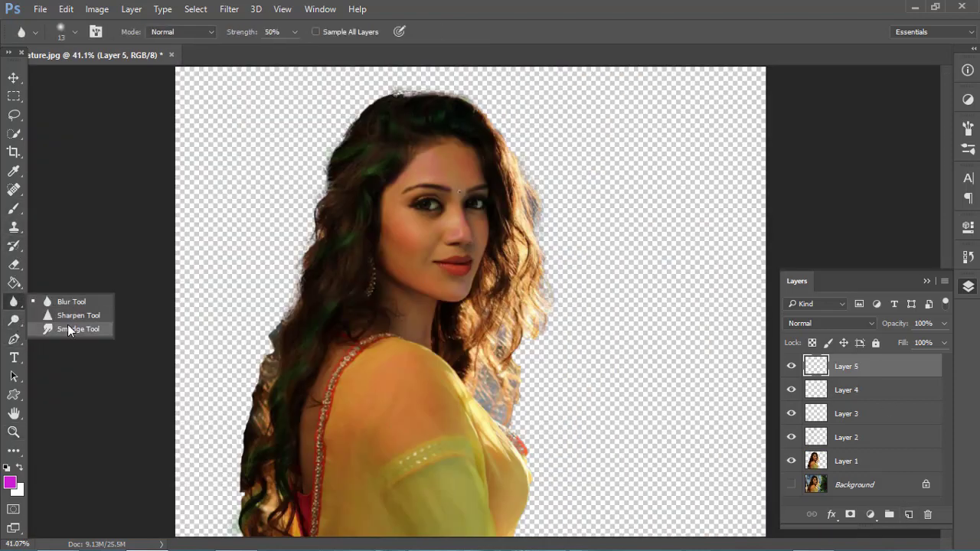
{"action": "left_click", "coordinate": [62, 331]}
{"action": "right_click", "coordinate": [423, 205]}
{"action": "scroll", "coordinate": [521, 367], "scroll_direction": "down", "scroll_amount": 1}
{"action": "scroll", "coordinate": [523, 381], "scroll_direction": "down", "scroll_amount": 1}
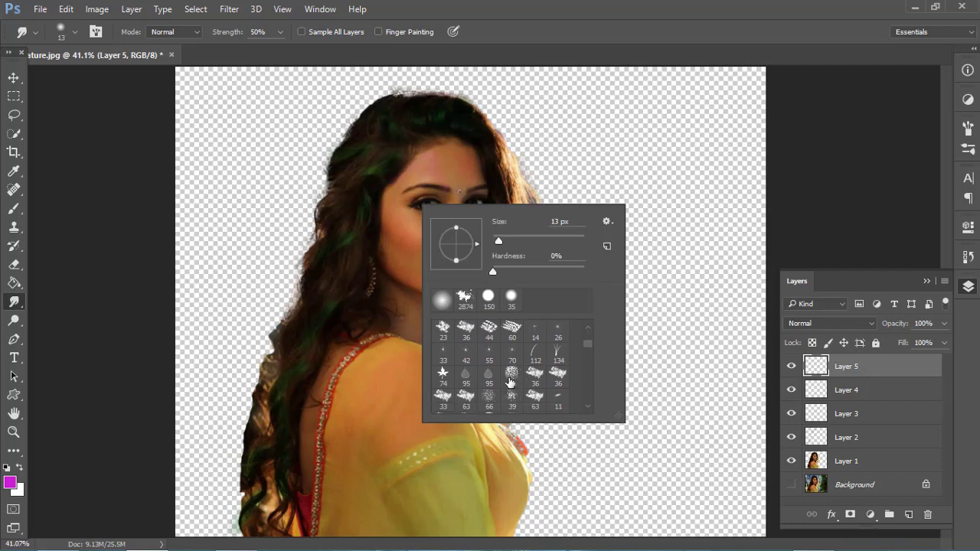
{"action": "left_click", "coordinate": [511, 374]}
Set smudge strength to 33% and reduce the brush tip spacing to 75%
{"action": "left_click_drag", "start_coordinate": [221, 37], "coordinate": [216, 35]}
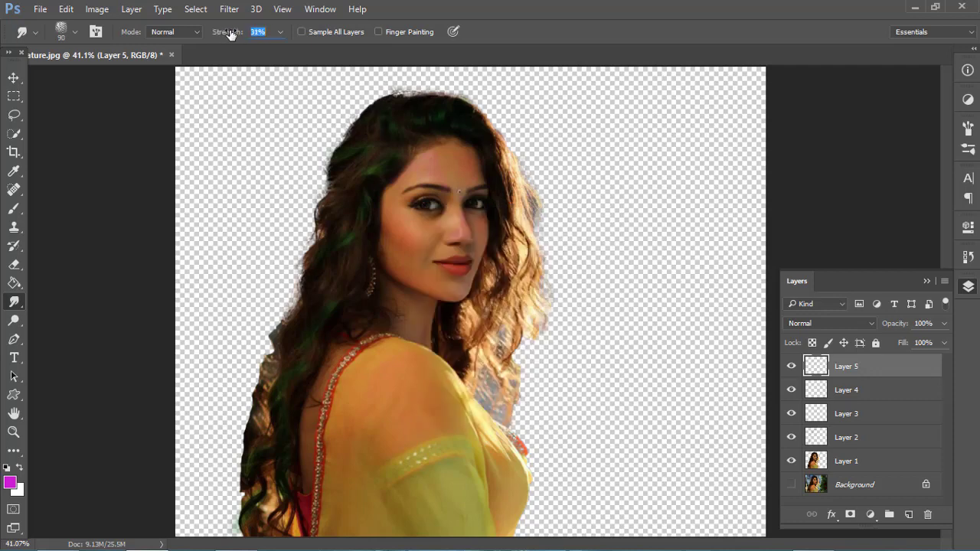
{"action": "left_click", "coordinate": [968, 127]}
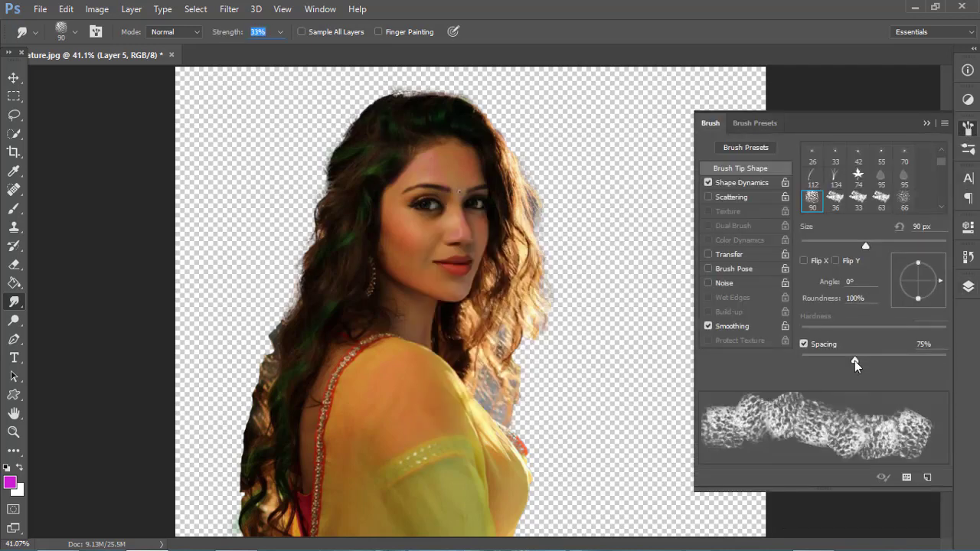
{"action": "left_click_drag", "start_coordinate": [854, 361], "coordinate": [804, 359]}
{"action": "left_click", "coordinate": [804, 344]}
{"action": "left_click", "coordinate": [927, 123]}
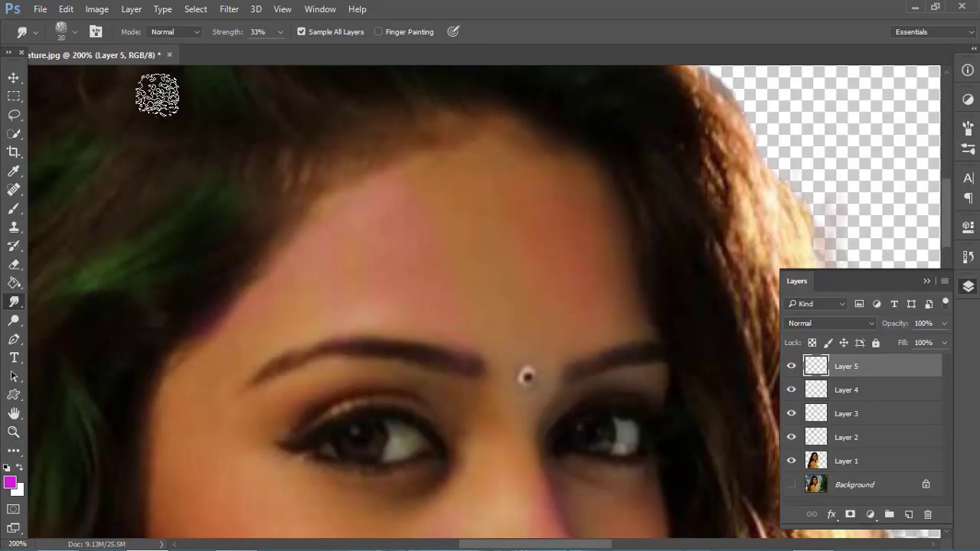
Raise smudge strength to 38% and smudge the skin, resizing the brush to 10 then 26 px
{"action": "key", "text": "3"}
{"action": "key", "text": "8"}
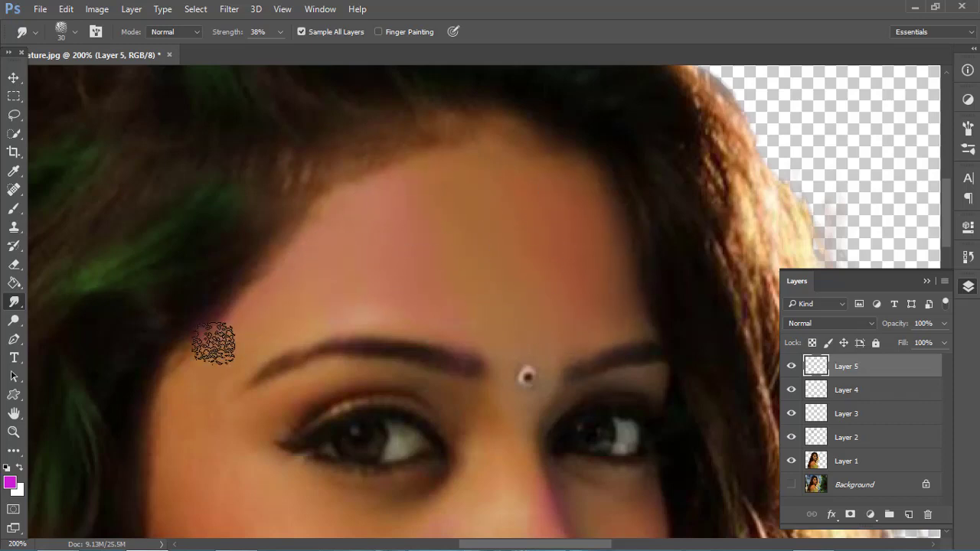
{"action": "scroll", "coordinate": [199, 421], "scroll_direction": "down", "scroll_amount": 2}
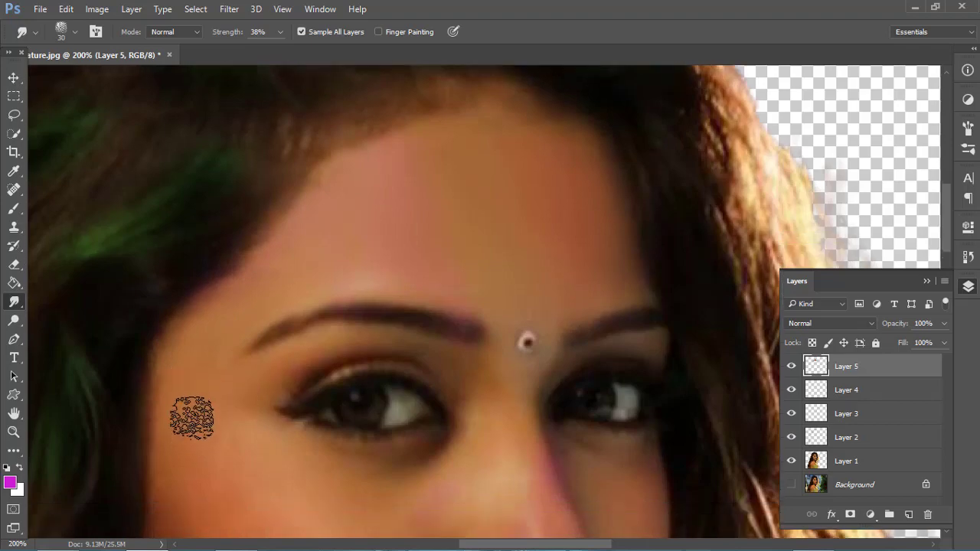
{"action": "scroll", "coordinate": [188, 383], "scroll_direction": "down", "scroll_amount": 2}
{"action": "scroll", "coordinate": [195, 451], "scroll_direction": "down", "scroll_amount": 2}
{"action": "scroll", "coordinate": [180, 444], "scroll_direction": "down", "scroll_amount": 2}
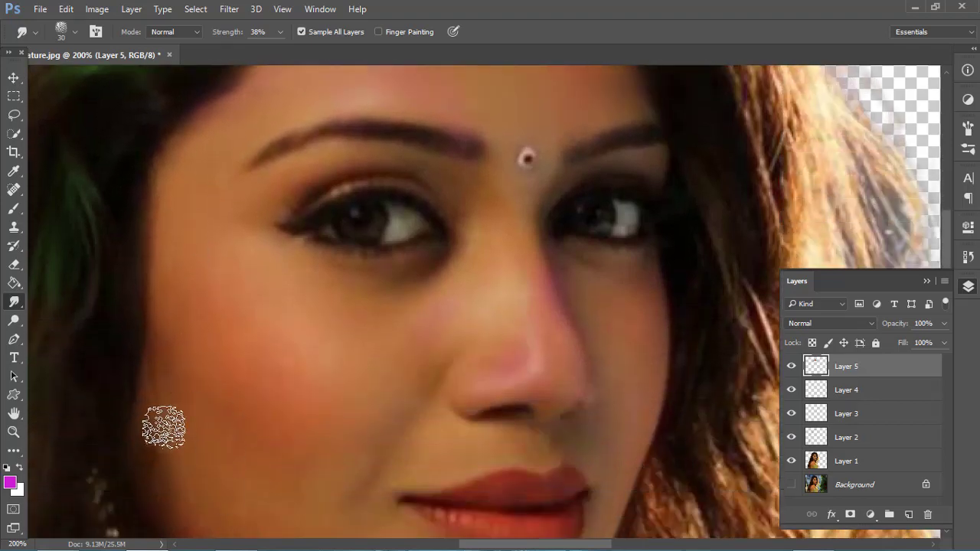
{"action": "scroll", "coordinate": [199, 444], "scroll_direction": "down", "scroll_amount": 2}
{"action": "scroll", "coordinate": [222, 436], "scroll_direction": "down", "scroll_amount": 2}
{"action": "scroll", "coordinate": [322, 452], "scroll_direction": "down", "scroll_amount": 2}
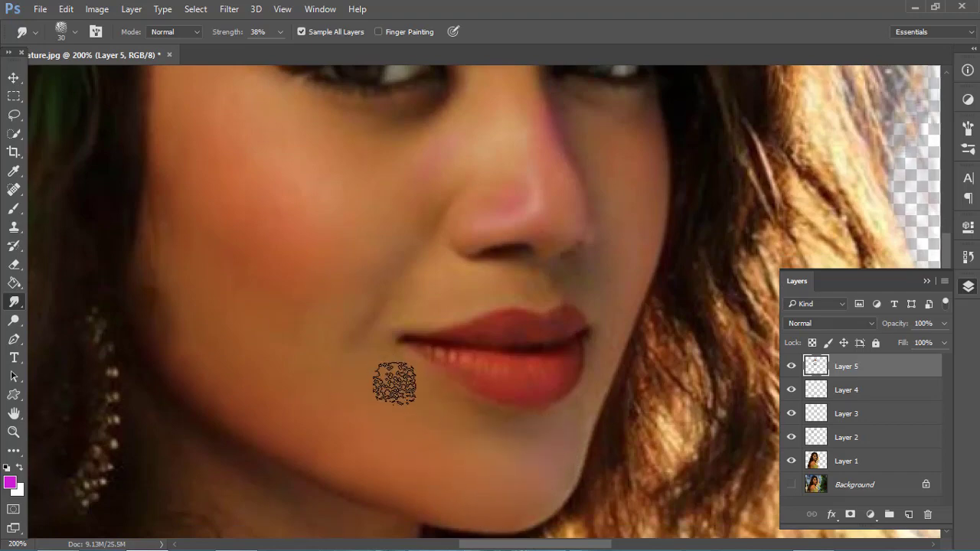
{"action": "scroll", "coordinate": [391, 329], "scroll_direction": "up", "scroll_amount": 2}
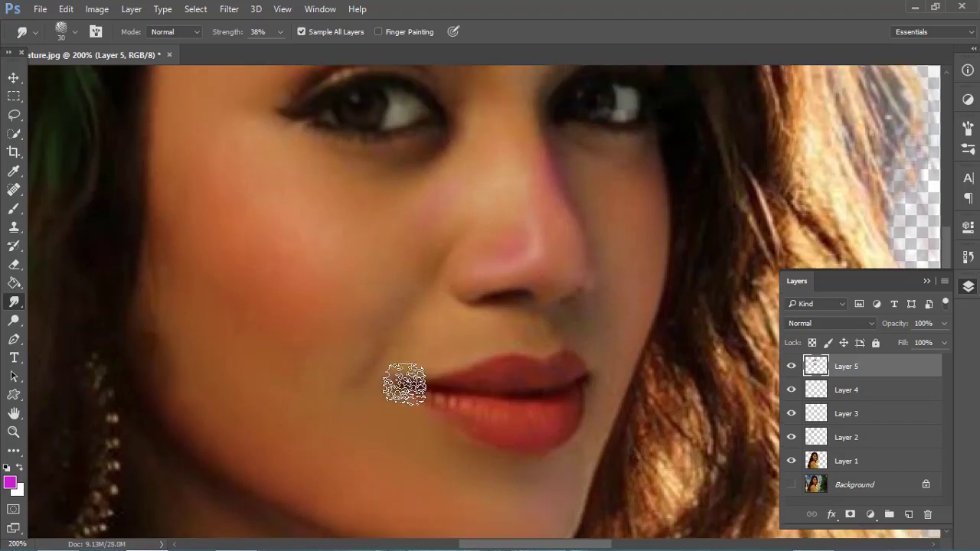
{"action": "key", "text": "bracketleft"}
{"action": "key", "text": "bracketleft"}
{"action": "scroll", "coordinate": [470, 280], "scroll_direction": "up", "scroll_amount": 4}
{"action": "right_click", "coordinate": [567, 296]}
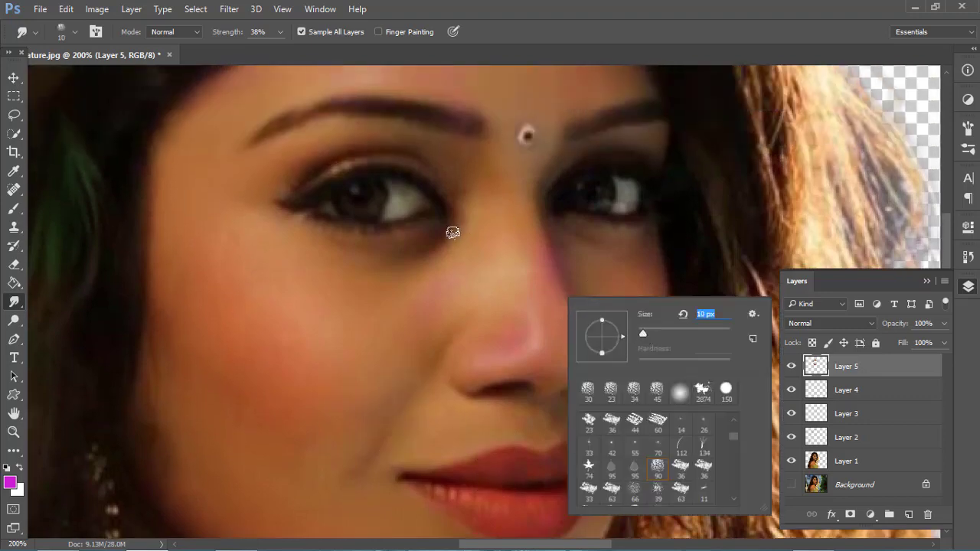
{"action": "key", "text": "Return"}
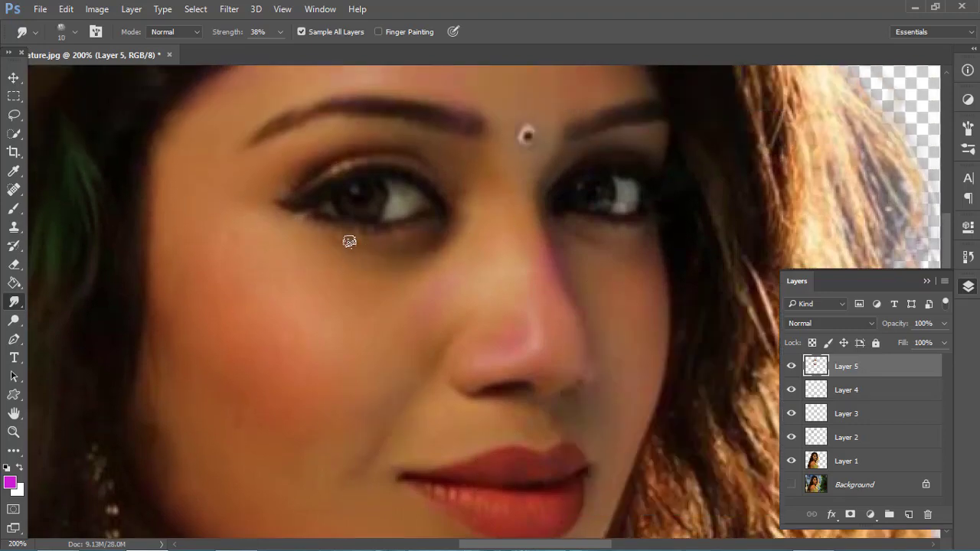
{"action": "right_click", "coordinate": [428, 257]}
{"action": "key", "text": "Return"}
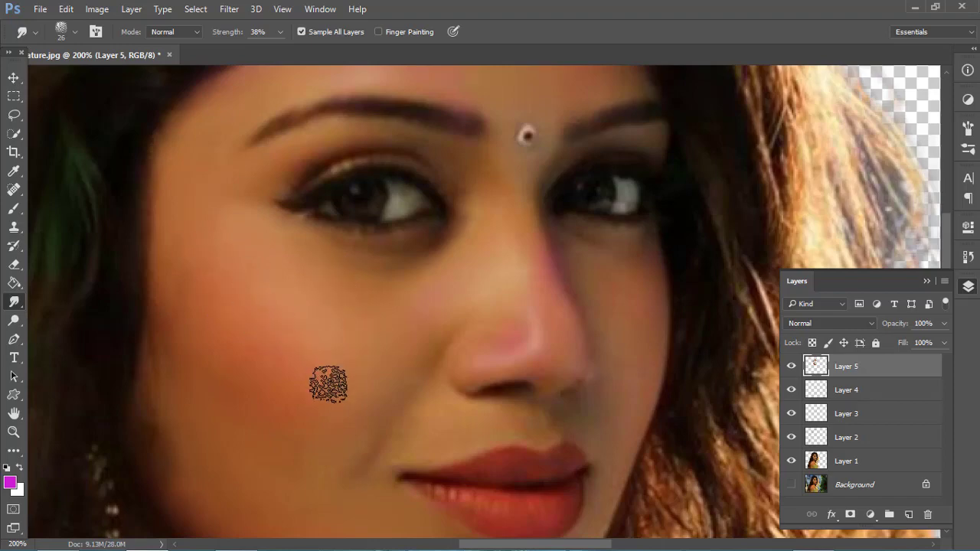
Keep smudging the skin with a 17 px brush, then switch to a 50 px brush
{"action": "scroll", "coordinate": [536, 317], "scroll_direction": "up", "scroll_amount": 3}
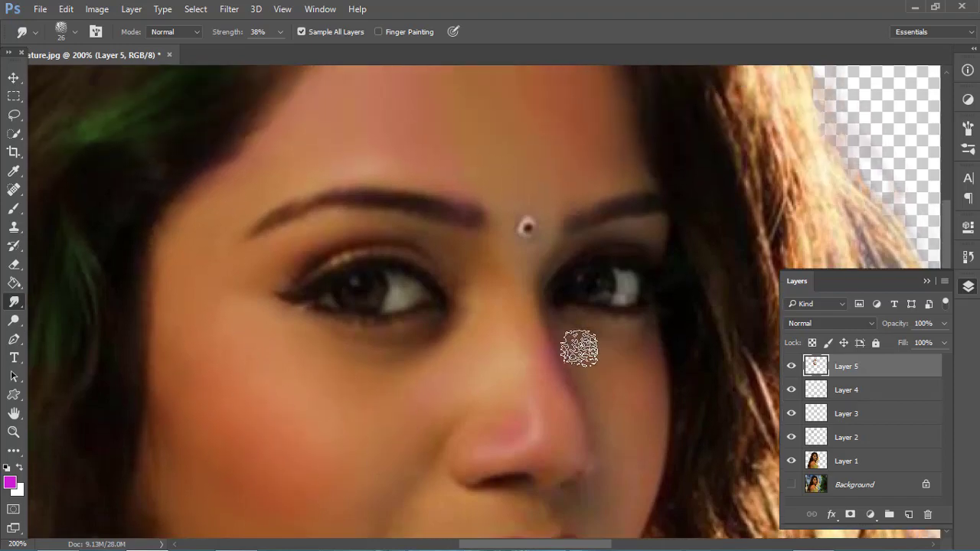
{"action": "scroll", "coordinate": [609, 413], "scroll_direction": "down", "scroll_amount": 2}
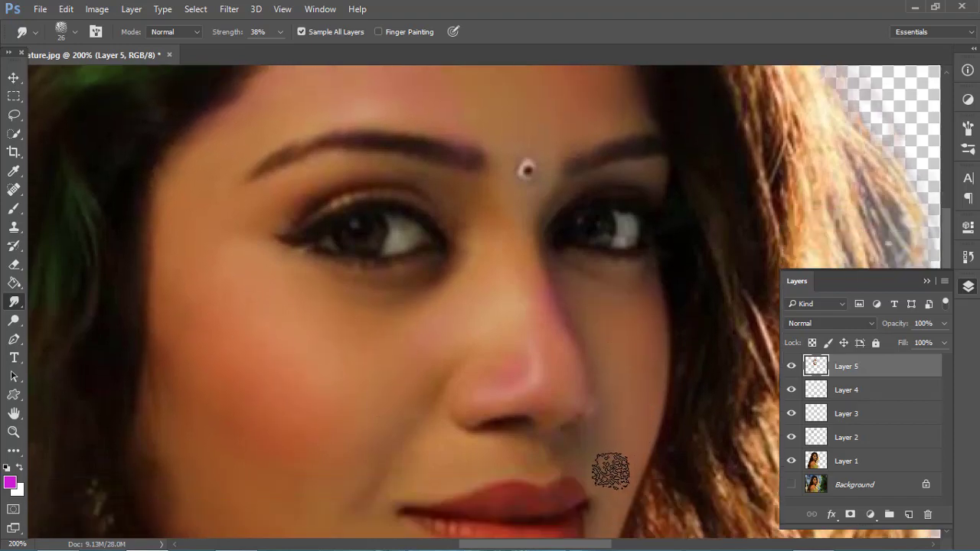
{"action": "scroll", "coordinate": [611, 463], "scroll_direction": "down", "scroll_amount": 2}
{"action": "scroll", "coordinate": [617, 275], "scroll_direction": "down", "scroll_amount": 3}
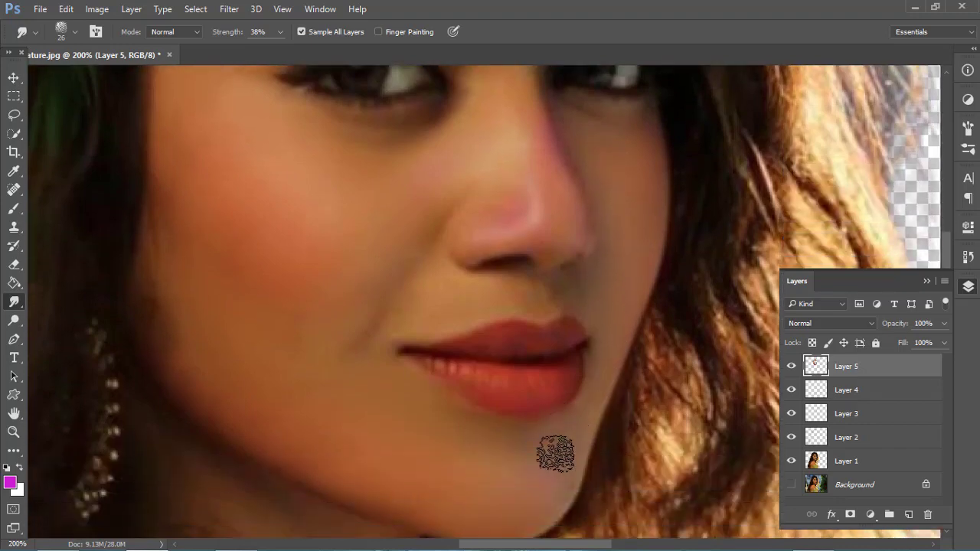
{"action": "right_click", "coordinate": [565, 374]}
{"action": "left_click_drag", "start_coordinate": [564, 374], "coordinate": [560, 371]}
{"action": "key", "text": "Return"}
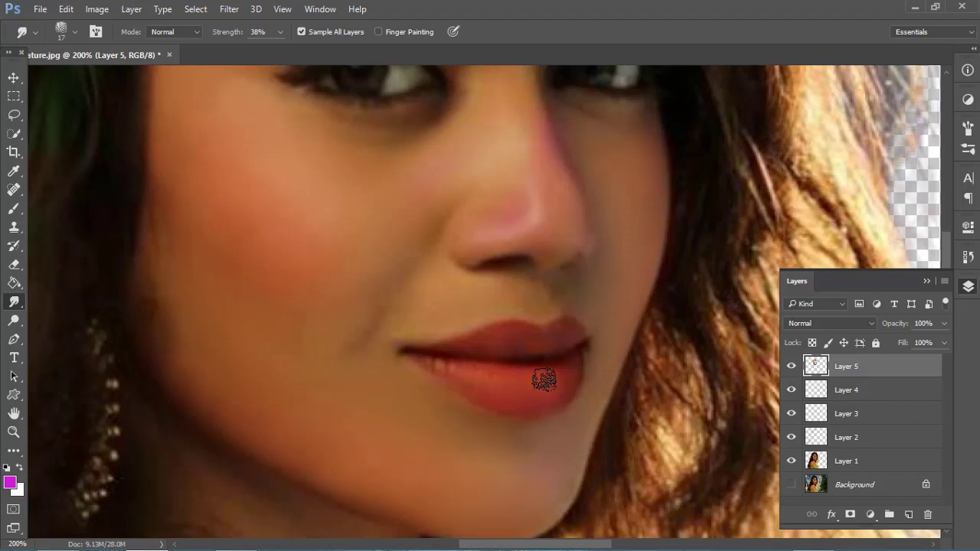
{"action": "scroll", "coordinate": [562, 353], "scroll_direction": "up", "scroll_amount": 3}
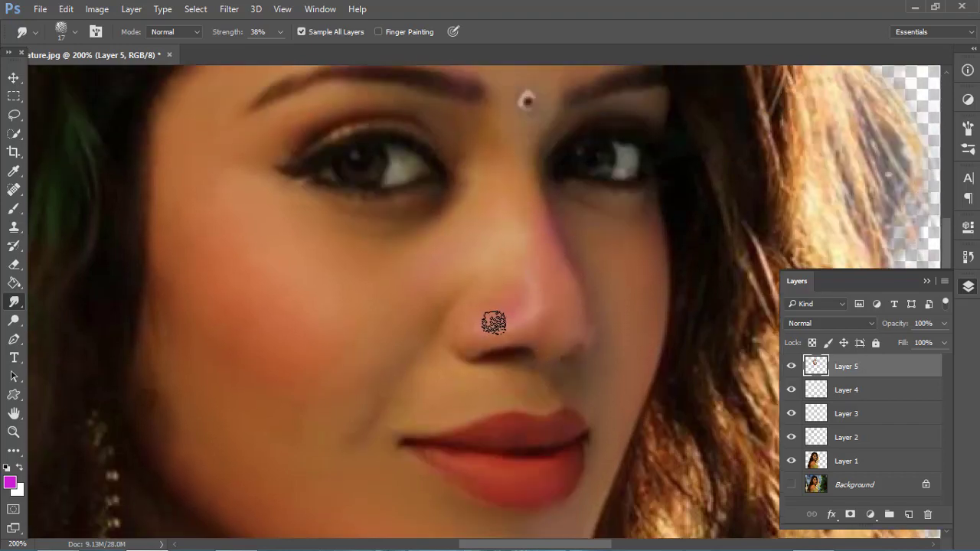
{"action": "scroll", "coordinate": [496, 283], "scroll_direction": "up", "scroll_amount": 3}
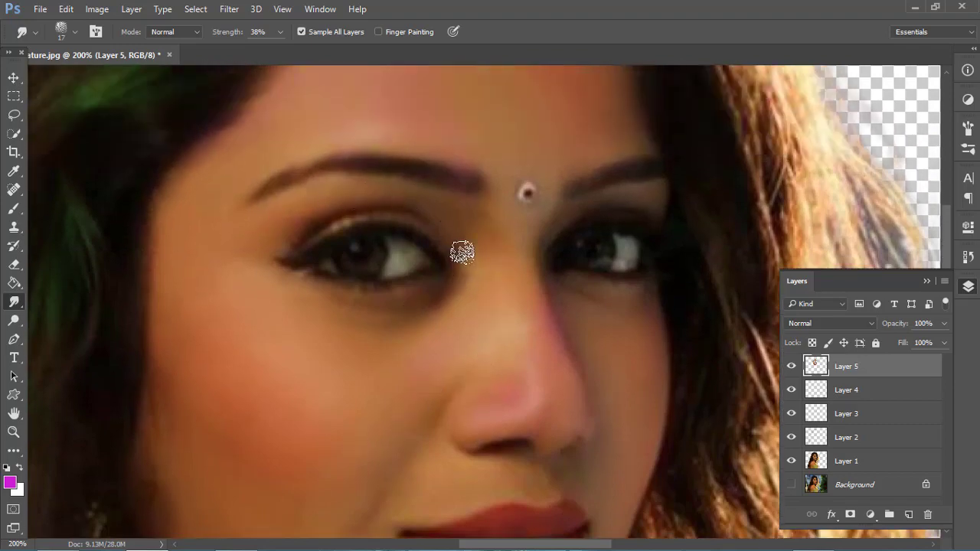
{"action": "scroll", "coordinate": [560, 287], "scroll_direction": "up", "scroll_amount": 2}
{"action": "scroll", "coordinate": [537, 275], "scroll_direction": "up", "scroll_amount": 1}
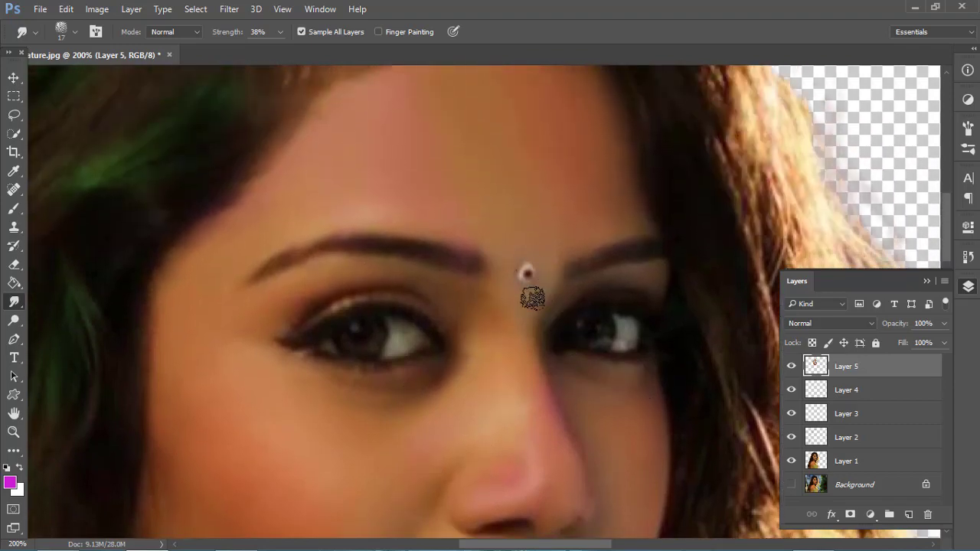
{"action": "scroll", "coordinate": [567, 257], "scroll_direction": "up", "scroll_amount": 1}
{"action": "scroll", "coordinate": [612, 250], "scroll_direction": "up", "scroll_amount": 3}
{"action": "right_click", "coordinate": [593, 260]}
{"action": "type", "text": "50"}
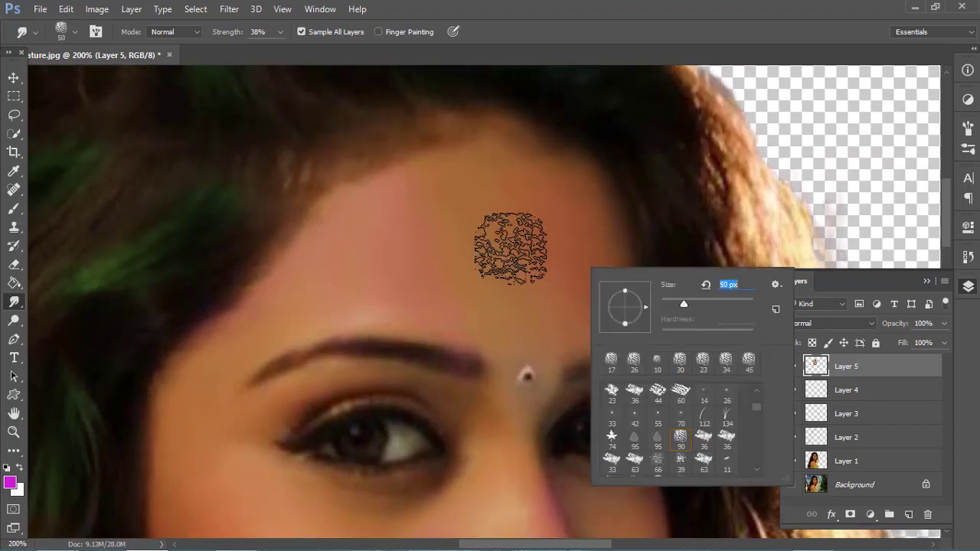
{"action": "key", "text": "Return"}
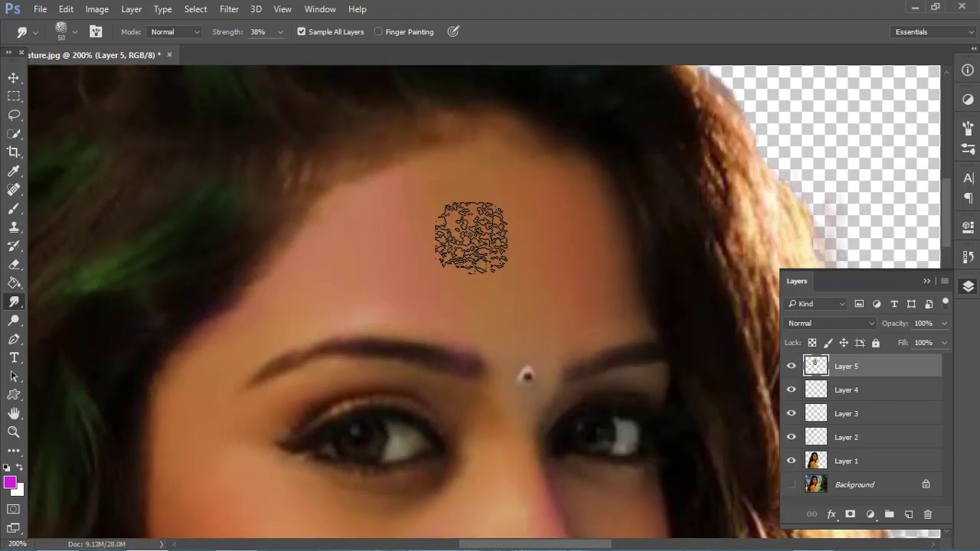
Zoom in on the left cheek, smudge it with a 39 px brush, then fit the portrait in view
{"action": "left_click", "coordinate": [14, 432]}
{"action": "key", "text": "ctrl+0"}
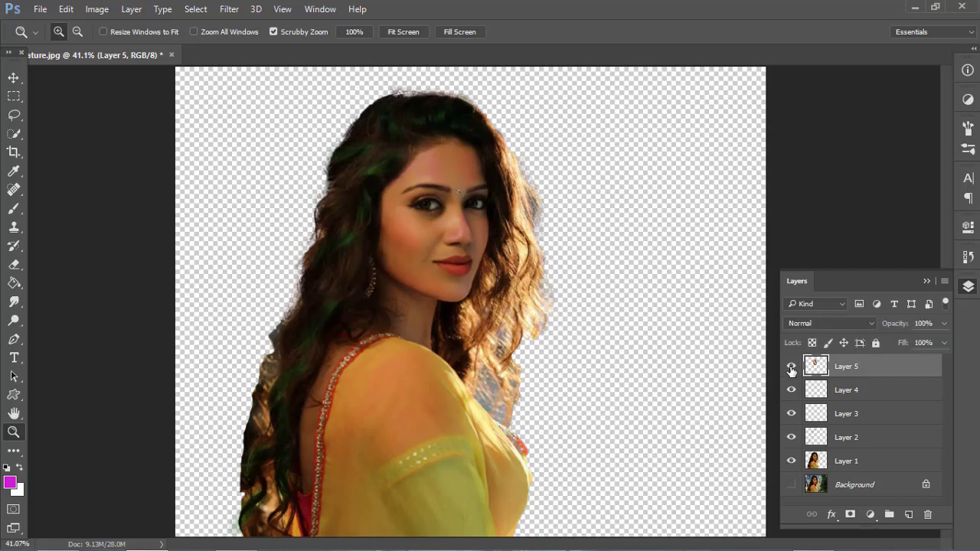
{"action": "left_click", "coordinate": [414, 247]}
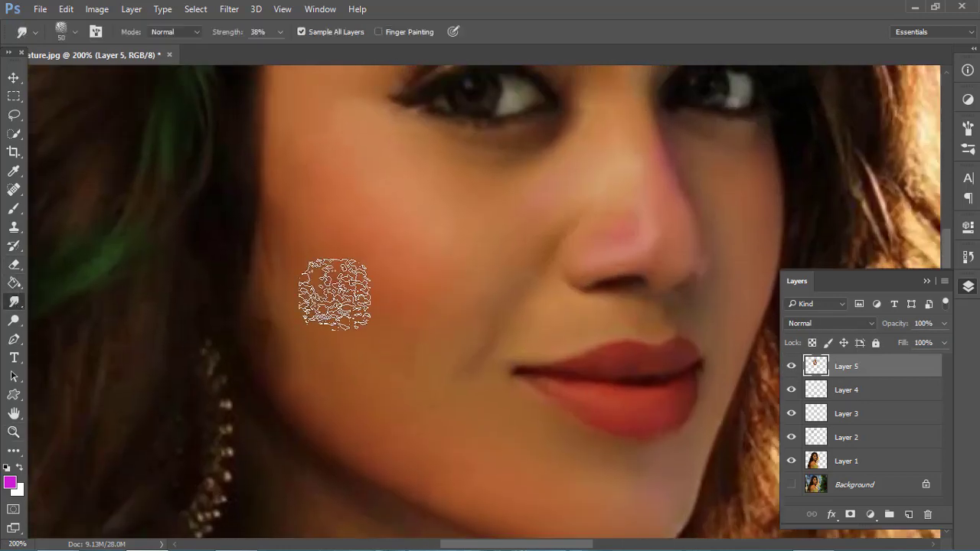
{"action": "right_click", "coordinate": [337, 292]}
{"action": "type", "text": "39"}
{"action": "key", "text": "Return"}
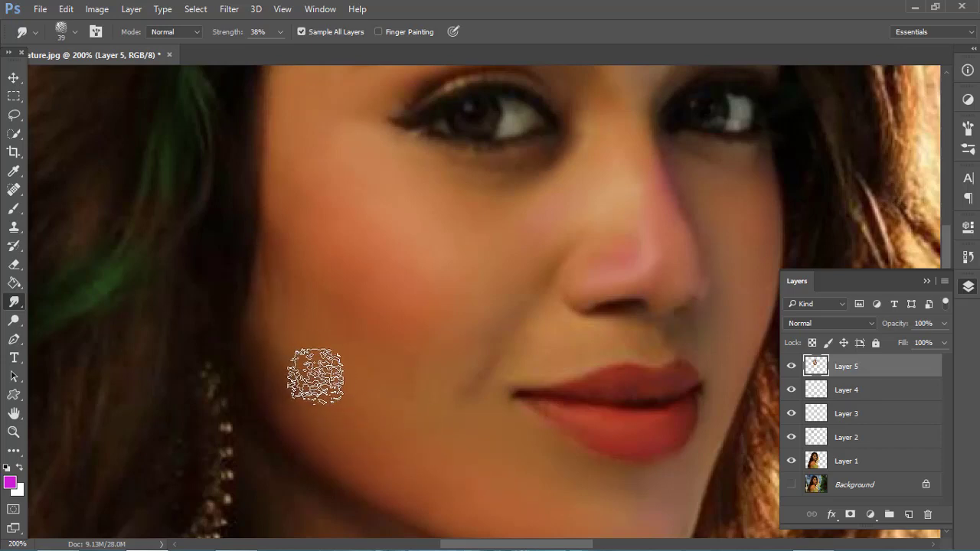
{"action": "scroll", "coordinate": [400, 395], "scroll_direction": "down", "scroll_amount": 2}
{"action": "scroll", "coordinate": [537, 459], "scroll_direction": "down", "scroll_amount": 2}
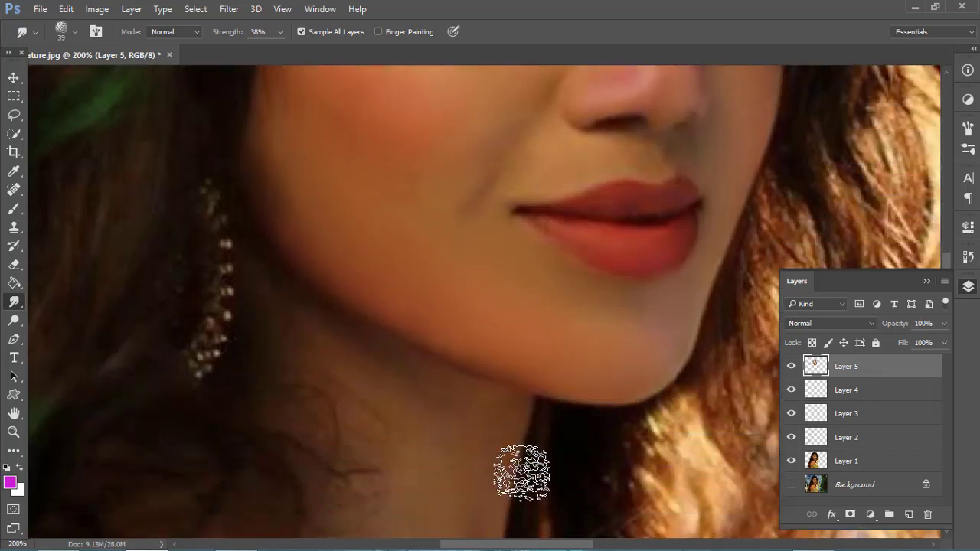
{"action": "scroll", "coordinate": [505, 399], "scroll_direction": "down", "scroll_amount": 3}
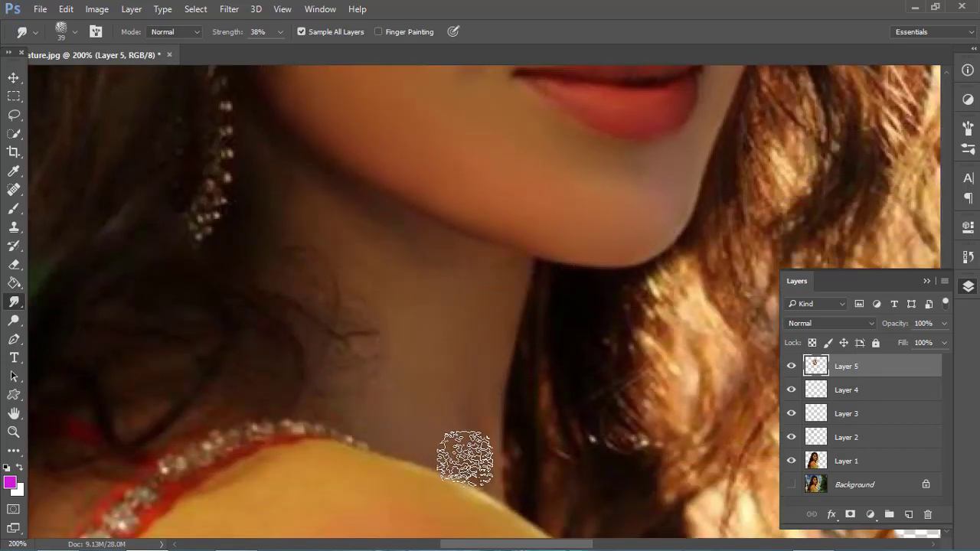
{"action": "left_click", "coordinate": [14, 431]}
{"action": "key", "text": "ctrl+0"}
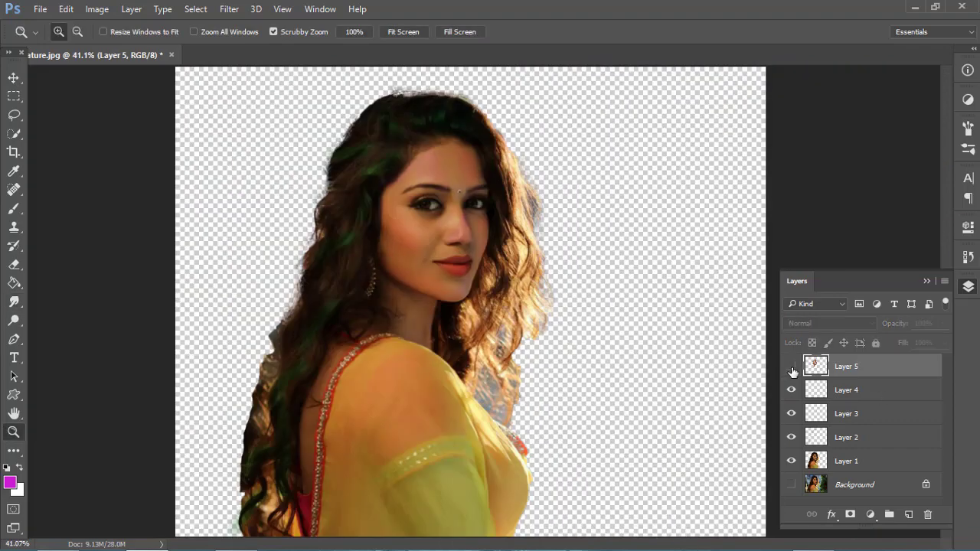
Add a new empty layer, then give the Smudge tool a 75 px splatter brush tip
{"action": "left_click", "coordinate": [909, 514]}
{"action": "left_click", "coordinate": [968, 286]}
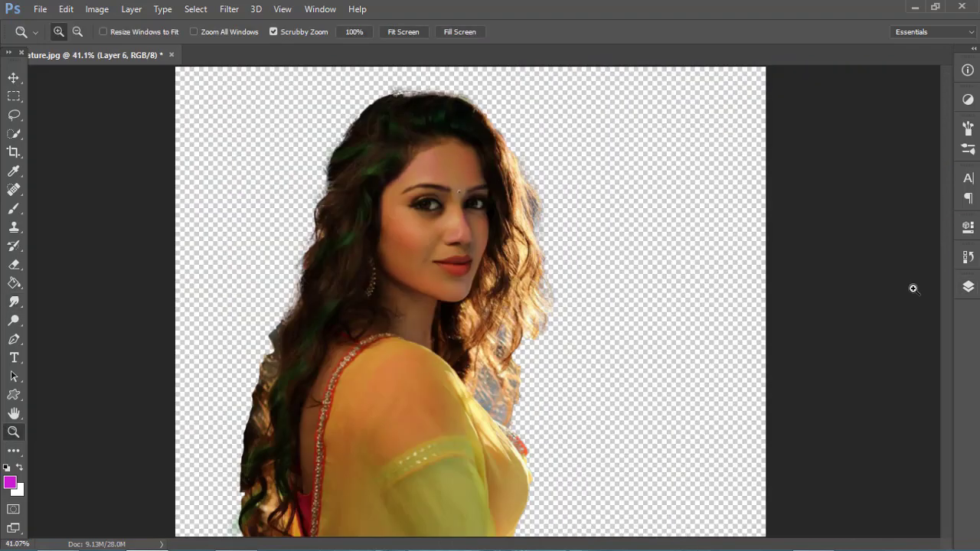
{"action": "left_click", "coordinate": [14, 302]}
{"action": "right_click", "coordinate": [454, 230]}
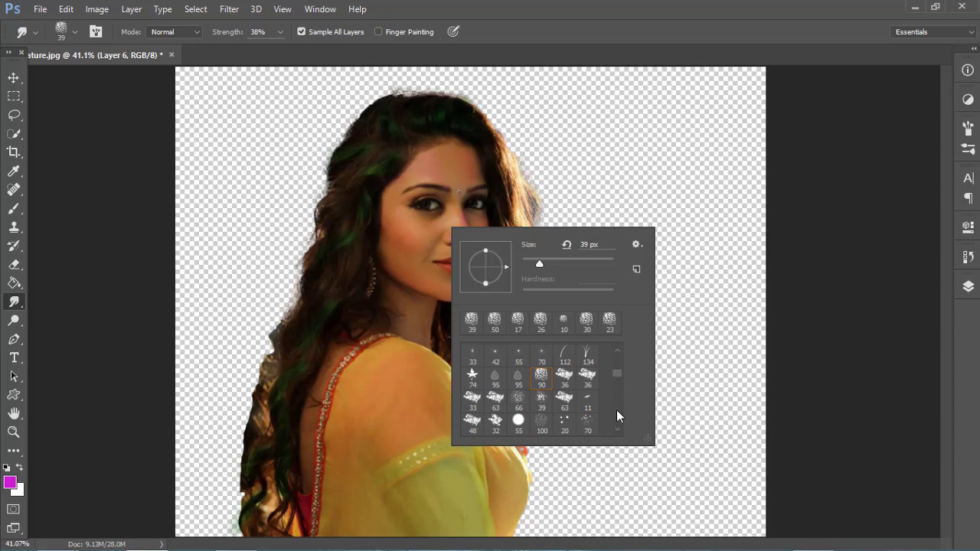
{"action": "scroll", "coordinate": [621, 398], "scroll_direction": "down", "scroll_amount": 5}
{"action": "scroll", "coordinate": [618, 411], "scroll_direction": "down", "scroll_amount": 2}
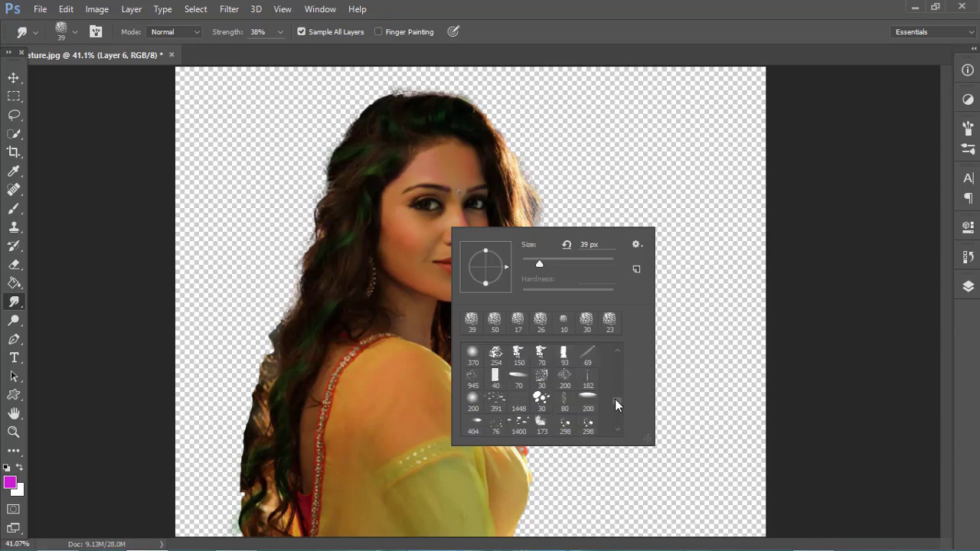
{"action": "scroll", "coordinate": [615, 403], "scroll_direction": "down", "scroll_amount": 2}
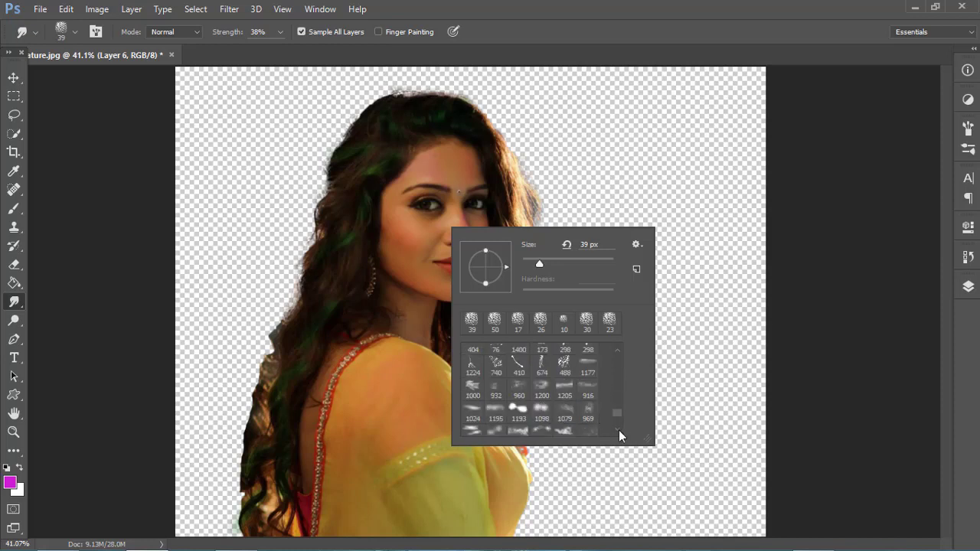
{"action": "scroll", "coordinate": [618, 414], "scroll_direction": "down", "scroll_amount": 2}
{"action": "scroll", "coordinate": [620, 402], "scroll_direction": "down", "scroll_amount": 2}
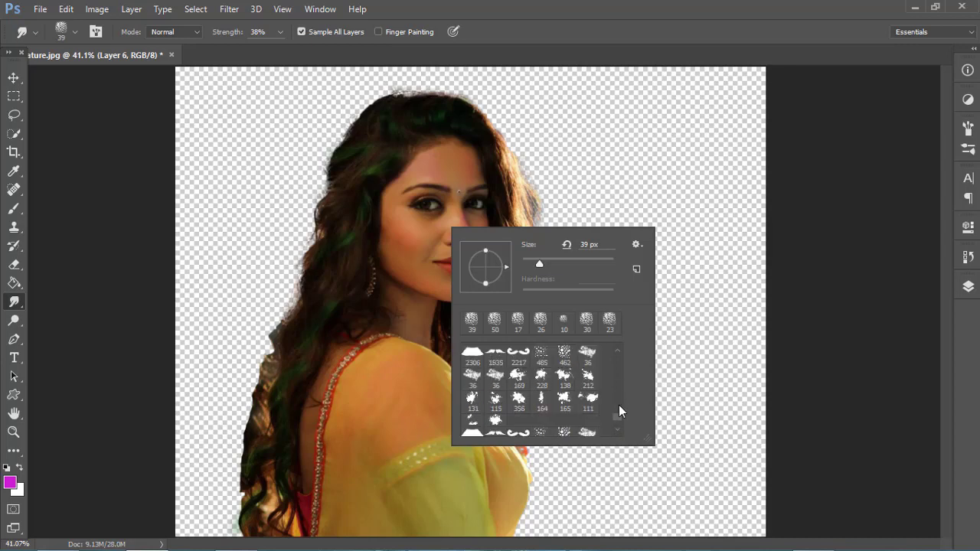
{"action": "scroll", "coordinate": [619, 412], "scroll_direction": "down", "scroll_amount": 1}
{"action": "left_click", "coordinate": [543, 357]}
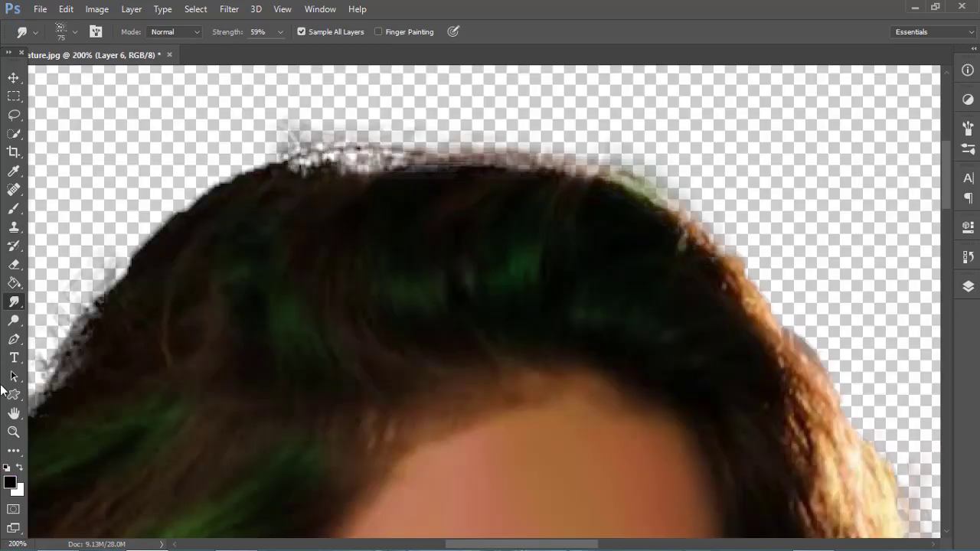
Shrink the smudge brush to 48 px and pull wispy strands up from the top hair edge
{"action": "right_click", "coordinate": [470, 328]}
{"action": "left_click_drag", "start_coordinate": [601, 350], "coordinate": [582, 352]}
{"action": "key", "text": "Return"}
{"action": "left_click_drag", "start_coordinate": [536, 180], "coordinate": [537, 142]}
{"action": "left_click_drag", "start_coordinate": [505, 174], "coordinate": [498, 142]}
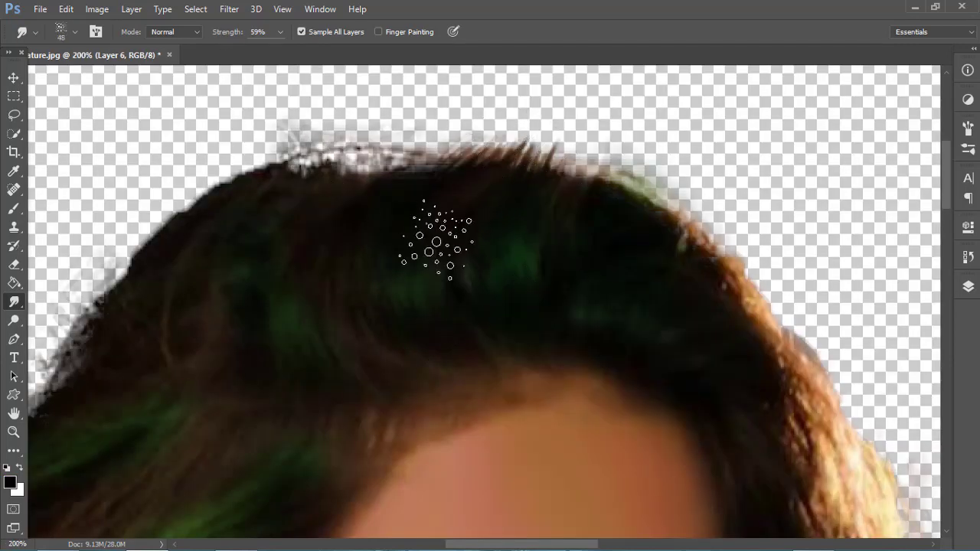
{"action": "left_click_drag", "start_coordinate": [364, 180], "coordinate": [375, 135]}
{"action": "left_click_drag", "start_coordinate": [402, 176], "coordinate": [413, 121]}
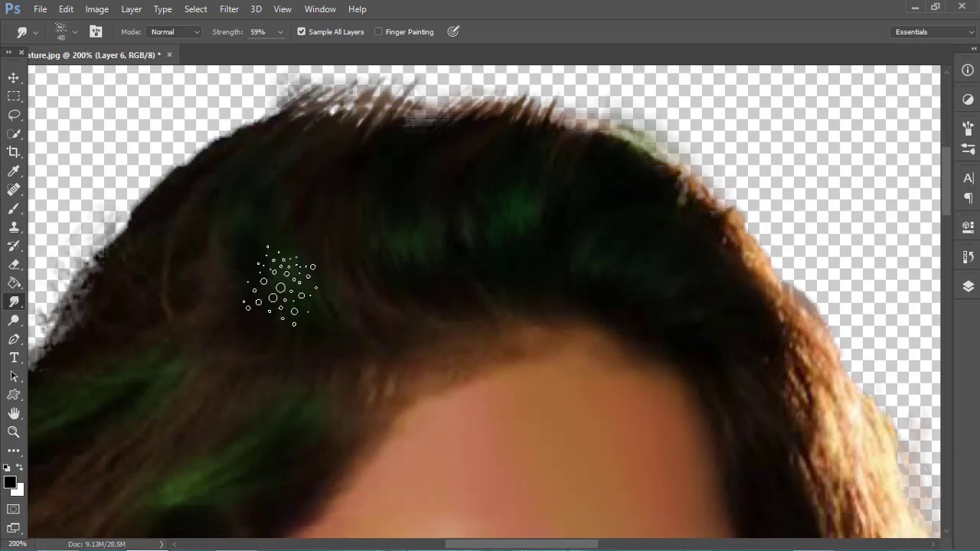
{"action": "left_click_drag", "start_coordinate": [281, 278], "coordinate": [404, 263]}
Zoom out and smudge strands outward along the right hair edge, briefly trying the Eraser
{"action": "key", "text": "z"}
{"action": "key", "text": "ctrl+minus"}
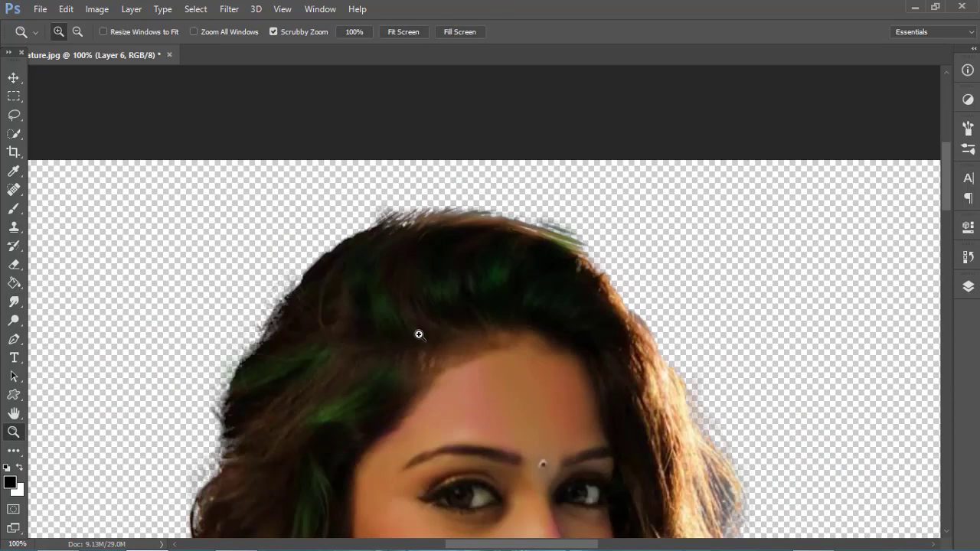
{"action": "key", "text": "ctrl+minus"}
{"action": "scroll", "coordinate": [453, 381], "scroll_direction": "down", "scroll_amount": 2}
{"action": "key", "text": "r"}
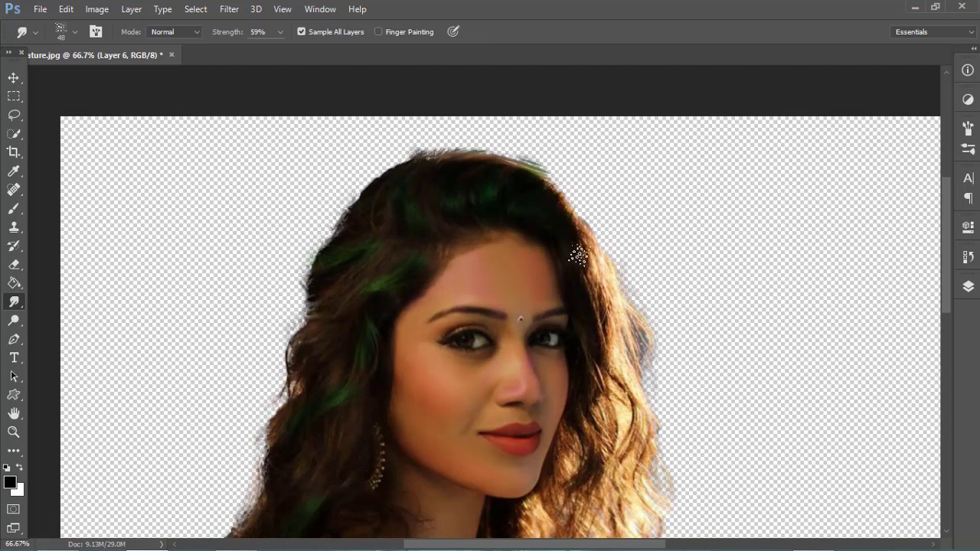
{"action": "scroll", "coordinate": [511, 172], "scroll_direction": "down", "scroll_amount": 3}
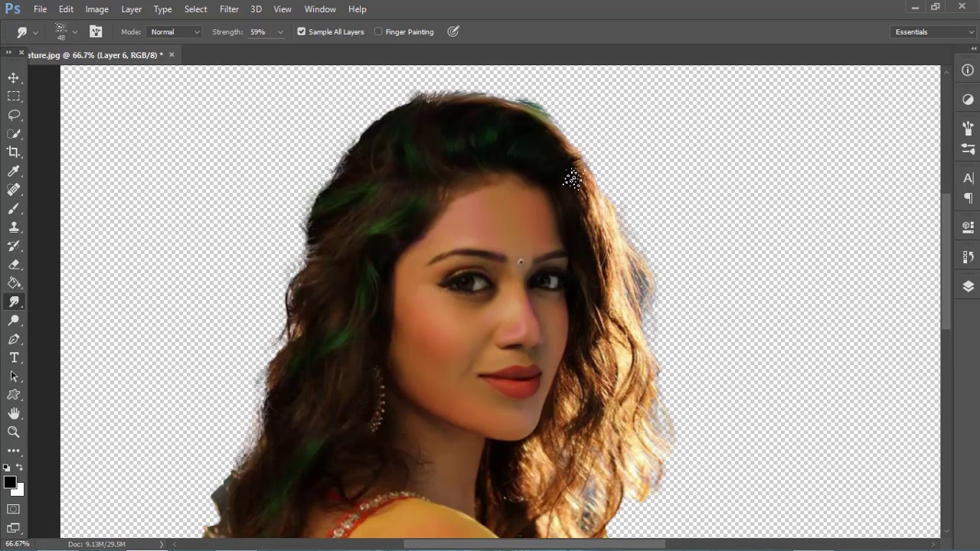
{"action": "left_click_drag", "start_coordinate": [653, 295], "coordinate": [655, 429]}
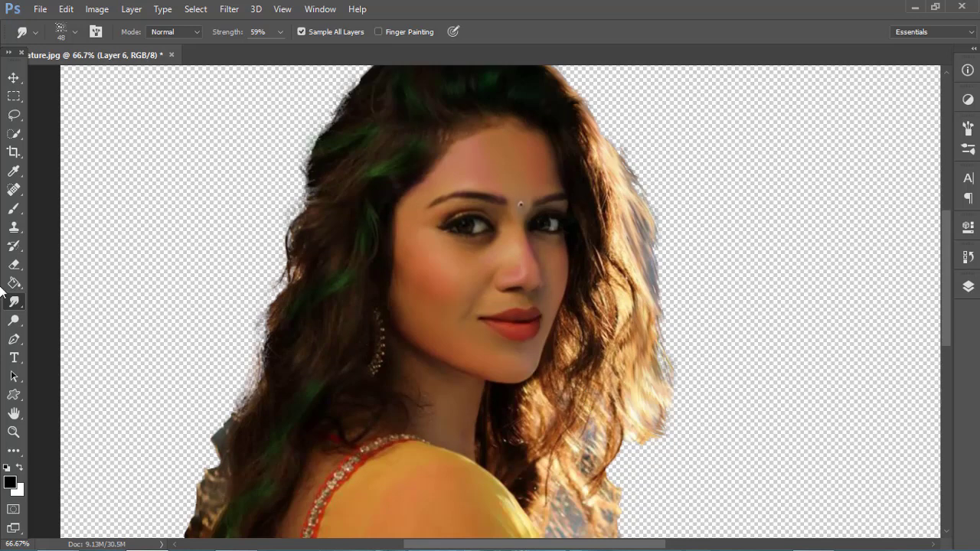
{"action": "left_click", "coordinate": [14, 264]}
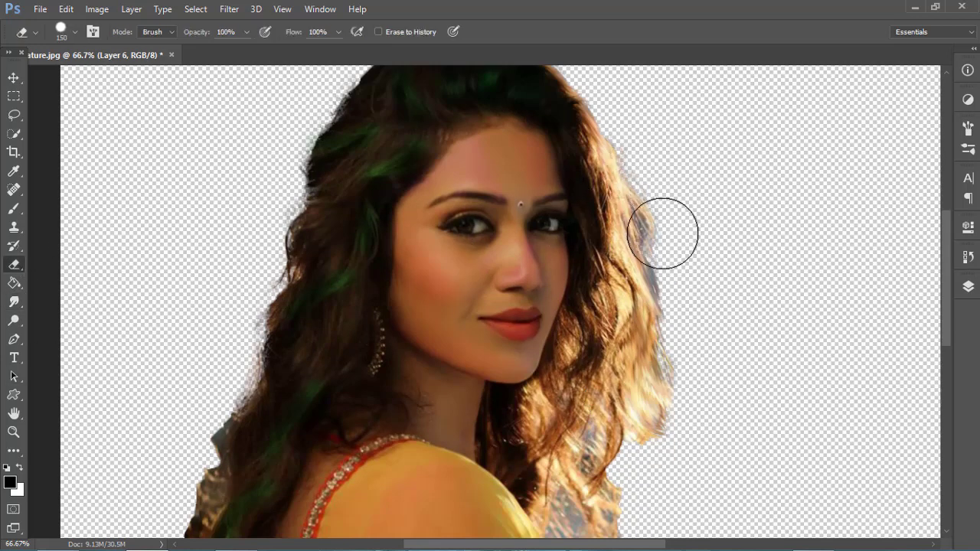
{"action": "left_click", "coordinate": [14, 302]}
{"action": "scroll", "coordinate": [397, 324], "scroll_direction": "up", "scroll_amount": 1}
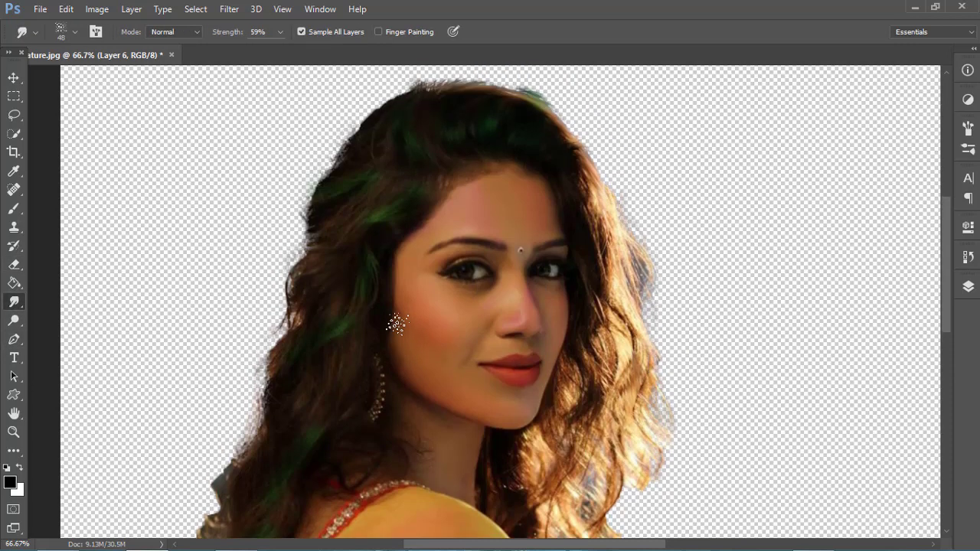
{"action": "scroll", "coordinate": [397, 324], "scroll_direction": "up", "scroll_amount": 1}
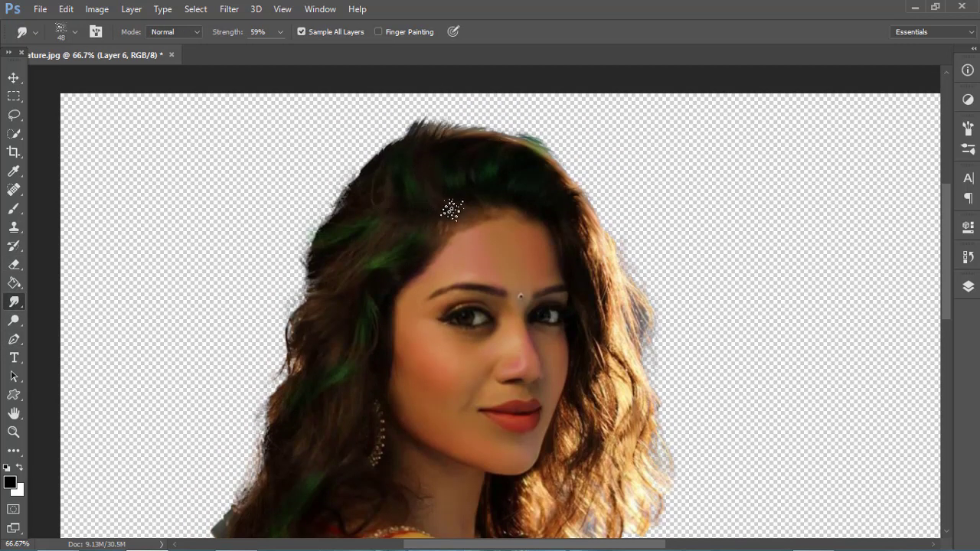
{"action": "scroll", "coordinate": [406, 178], "scroll_direction": "up", "scroll_amount": 1}
Undo the last smudge stroke and zoom in to work along the hairline and left hair edge
{"action": "left_click", "coordinate": [968, 256]}
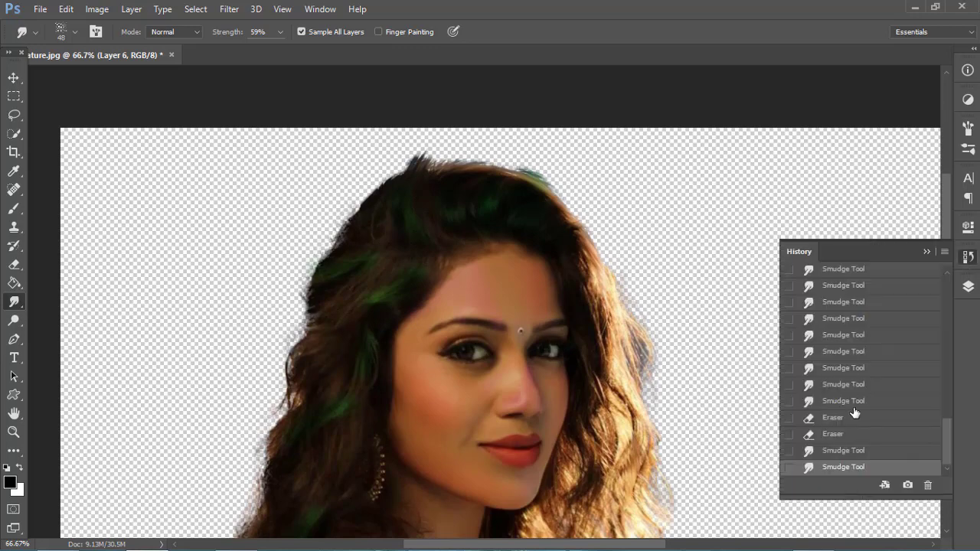
{"action": "key", "text": "ctrl+z"}
{"action": "left_click", "coordinate": [444, 262], "text": "ctrl"}
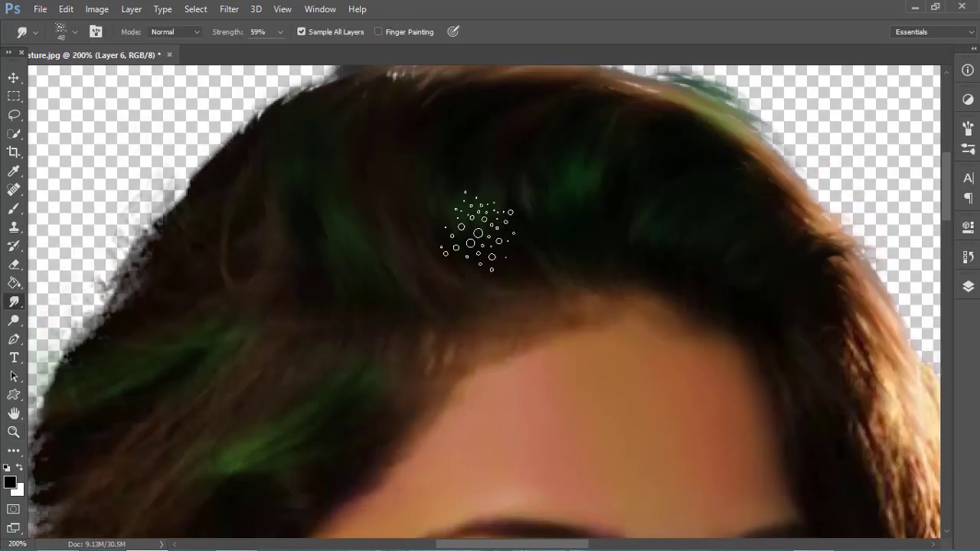
{"action": "scroll", "coordinate": [393, 275], "scroll_direction": "down", "scroll_amount": 2}
{"action": "scroll", "coordinate": [237, 372], "scroll_direction": "down", "scroll_amount": 1}
{"action": "scroll", "coordinate": [148, 431], "scroll_direction": "down", "scroll_amount": 1}
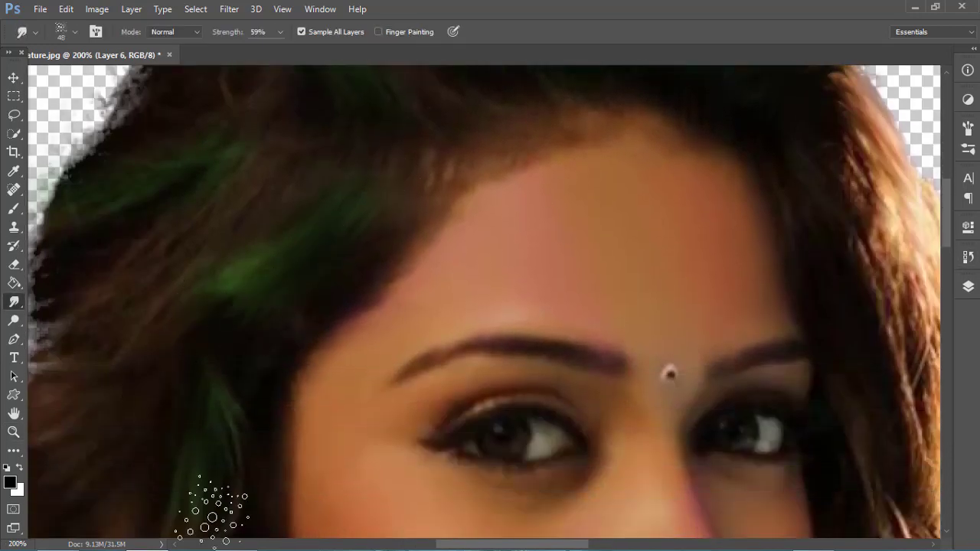
{"action": "scroll", "coordinate": [215, 510], "scroll_direction": "down", "scroll_amount": 1}
{"action": "scroll", "coordinate": [406, 212], "scroll_direction": "down", "scroll_amount": 1}
{"action": "scroll", "coordinate": [263, 405], "scroll_direction": "up", "scroll_amount": 1}
{"action": "scroll", "coordinate": [273, 460], "scroll_direction": "down", "scroll_amount": 1}
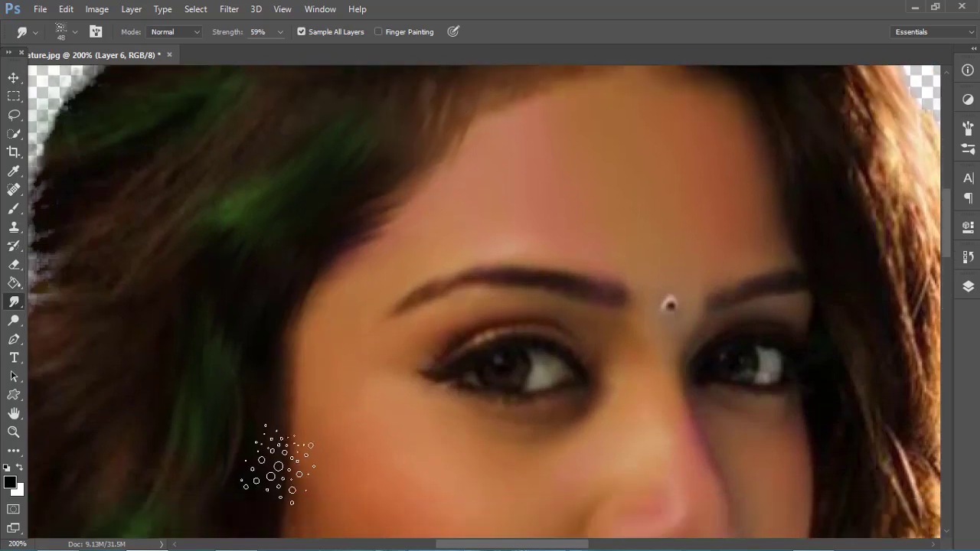
{"action": "scroll", "coordinate": [314, 521], "scroll_direction": "down", "scroll_amount": 2}
{"action": "scroll", "coordinate": [322, 509], "scroll_direction": "down", "scroll_amount": 2}
{"action": "scroll", "coordinate": [346, 481], "scroll_direction": "down", "scroll_amount": 3}
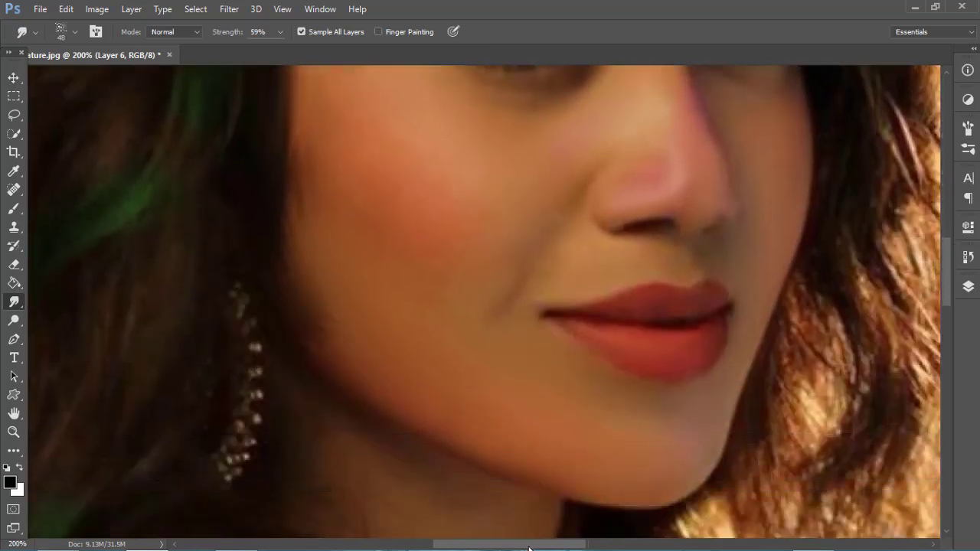
{"action": "scroll", "coordinate": [539, 222], "scroll_direction": "left", "scroll_amount": 5}
{"action": "scroll", "coordinate": [475, 306], "scroll_direction": "up", "scroll_amount": 3}
{"action": "scroll", "coordinate": [410, 414], "scroll_direction": "up", "scroll_amount": 1}
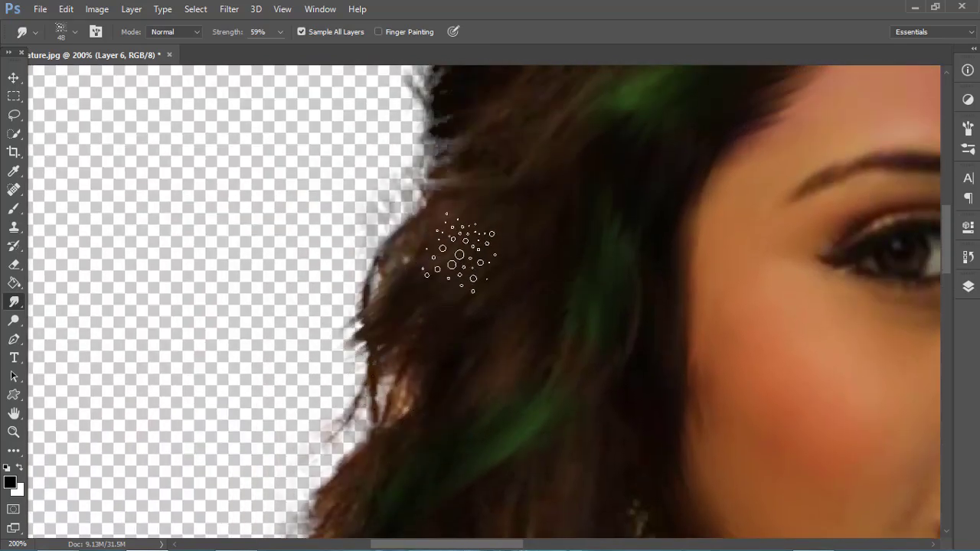
{"action": "scroll", "coordinate": [448, 252], "scroll_direction": "left", "scroll_amount": 1}
{"action": "scroll", "coordinate": [429, 237], "scroll_direction": "up", "scroll_amount": 1}
{"action": "scroll", "coordinate": [379, 352], "scroll_direction": "up", "scroll_amount": 2}
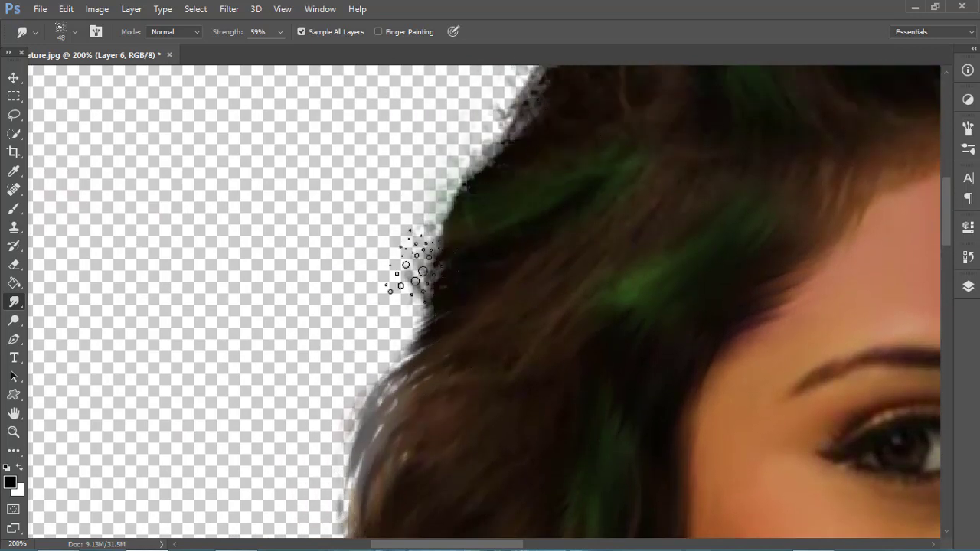
{"action": "scroll", "coordinate": [619, 284], "scroll_direction": "left", "scroll_amount": 1}
{"action": "scroll", "coordinate": [679, 296], "scroll_direction": "left", "scroll_amount": 3}
{"action": "scroll", "coordinate": [650, 344], "scroll_direction": "up", "scroll_amount": 1}
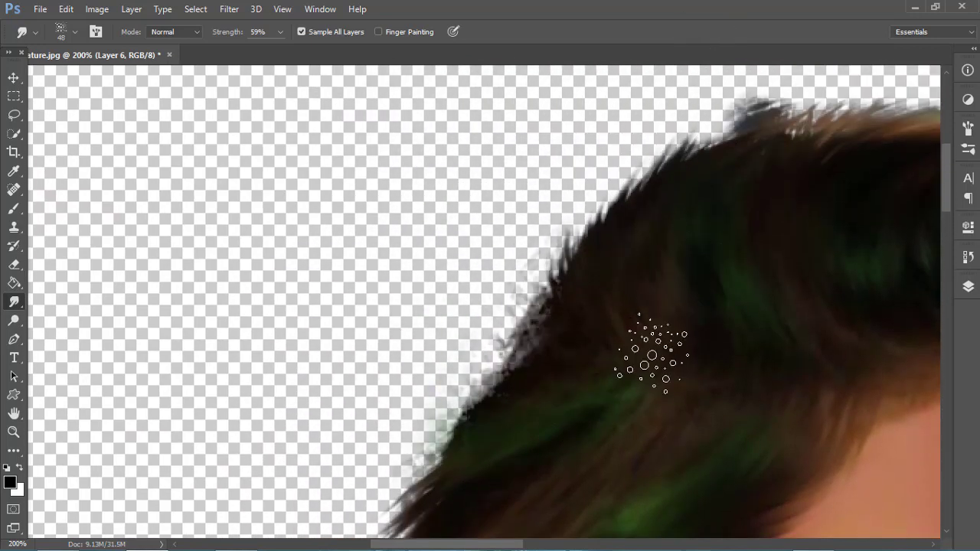
Zoom back out and smear the right-side hair strands with the Smudge tool
{"action": "key", "text": "z"}
{"action": "scroll", "coordinate": [396, 239], "scroll_direction": "down", "scroll_amount": 5}
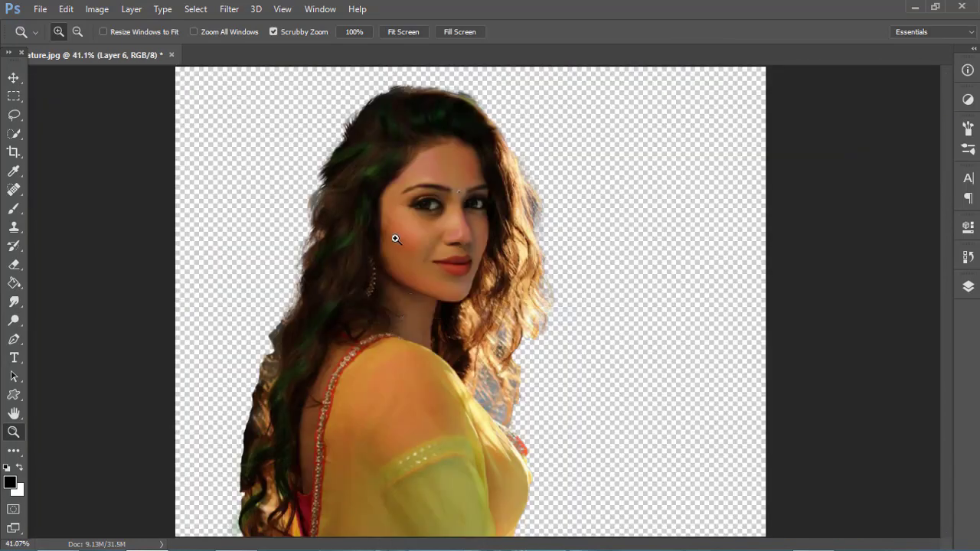
{"action": "scroll", "coordinate": [352, 157], "scroll_direction": "up", "scroll_amount": 2}
{"action": "key", "text": "e"}
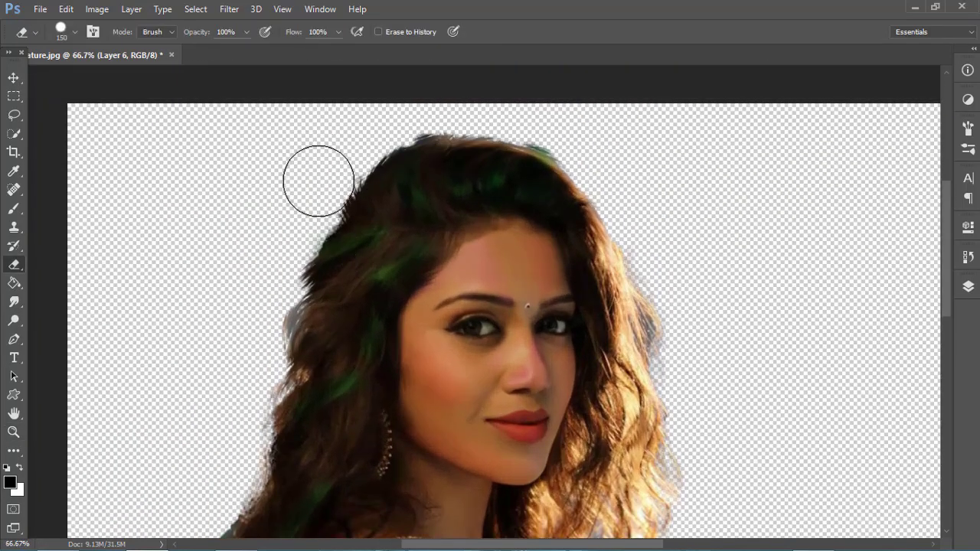
{"action": "key", "text": "r"}
{"action": "scroll", "coordinate": [306, 268], "scroll_direction": "down", "scroll_amount": 3}
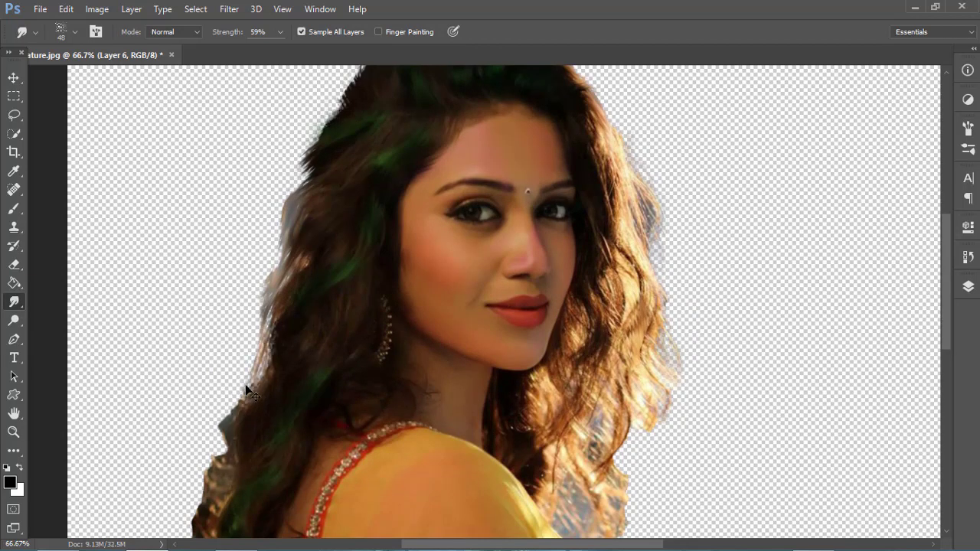
{"action": "scroll", "coordinate": [275, 398], "scroll_direction": "down", "scroll_amount": 2}
{"action": "scroll", "coordinate": [276, 398], "scroll_direction": "down", "scroll_amount": 2}
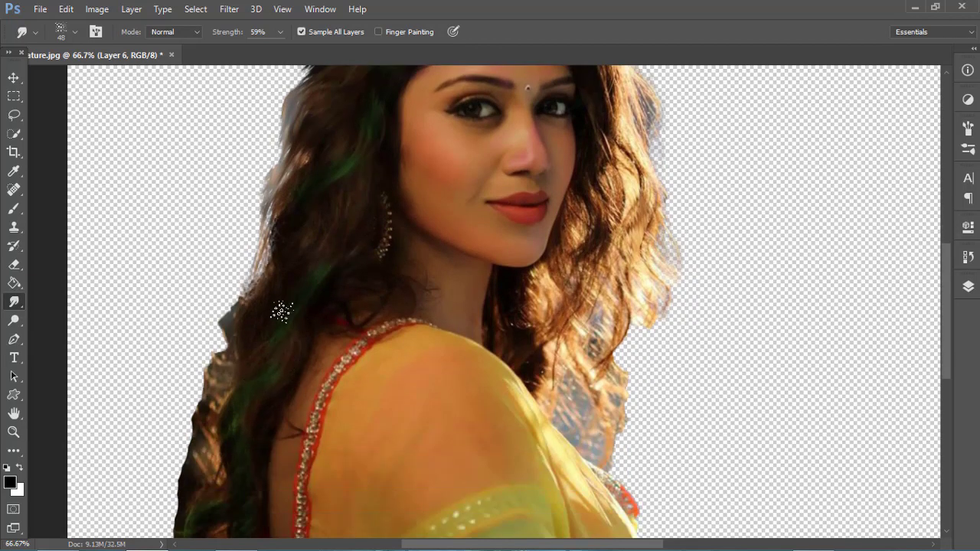
{"action": "scroll", "coordinate": [252, 322], "scroll_direction": "down", "scroll_amount": 2}
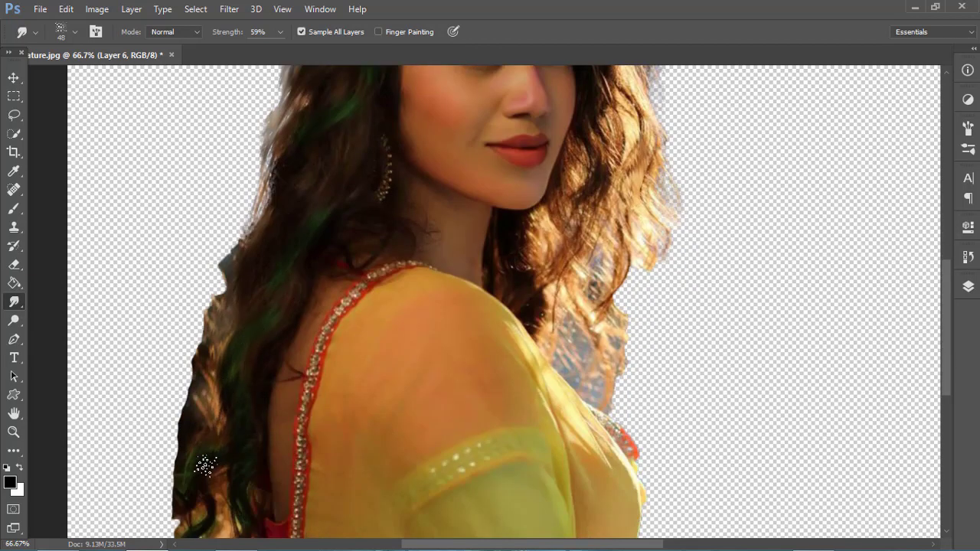
{"action": "scroll", "coordinate": [260, 440], "scroll_direction": "down", "scroll_amount": 2}
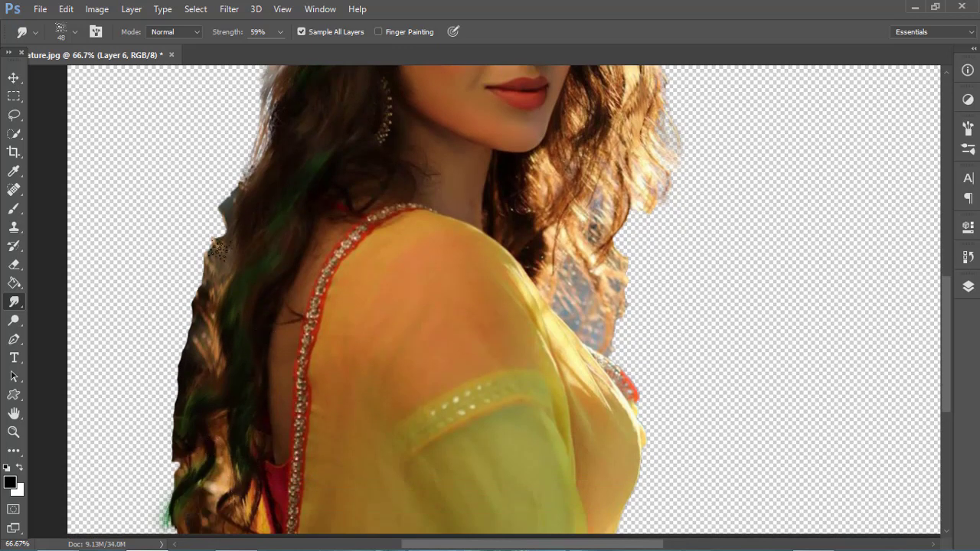
{"action": "scroll", "coordinate": [354, 311], "scroll_direction": "up", "scroll_amount": 1}
{"action": "scroll", "coordinate": [354, 310], "scroll_direction": "up", "scroll_amount": 1}
{"action": "scroll", "coordinate": [464, 330], "scroll_direction": "up", "scroll_amount": 1}
{"action": "scroll", "coordinate": [613, 337], "scroll_direction": "up", "scroll_amount": 1}
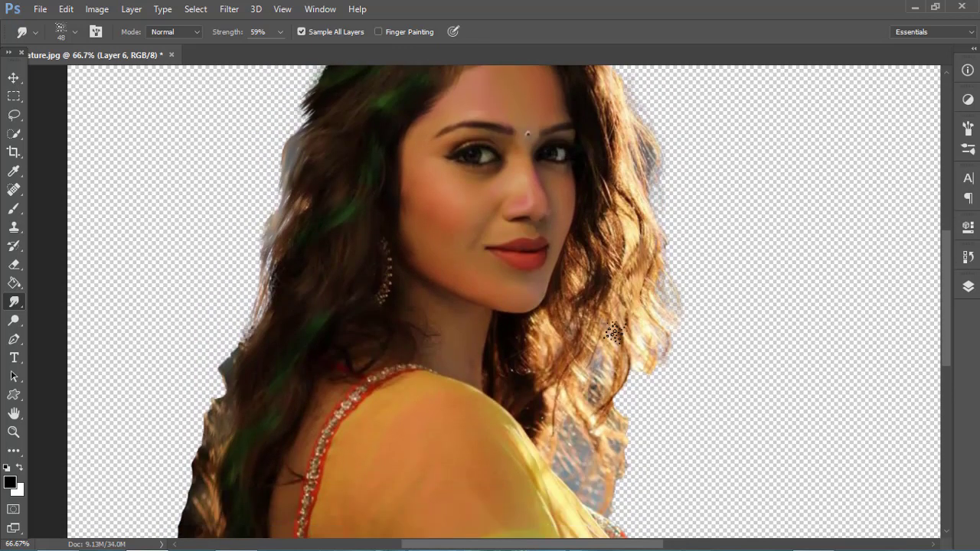
{"action": "mouse_move", "coordinate": [598, 352]}
{"action": "left_mouse_down"}
{"action": "mouse_move", "coordinate": [589, 444]}
{"action": "mouse_move", "coordinate": [615, 465]}
{"action": "mouse_move", "coordinate": [647, 381]}
{"action": "mouse_move", "coordinate": [635, 295]}
{"action": "mouse_move", "coordinate": [684, 375]}
{"action": "mouse_move", "coordinate": [603, 354]}
{"action": "left_mouse_up"}
Compare Layer 6 on and off, then merge the visible image into a new Layer 7
{"action": "key", "text": "z"}
{"action": "left_click", "coordinate": [968, 286]}
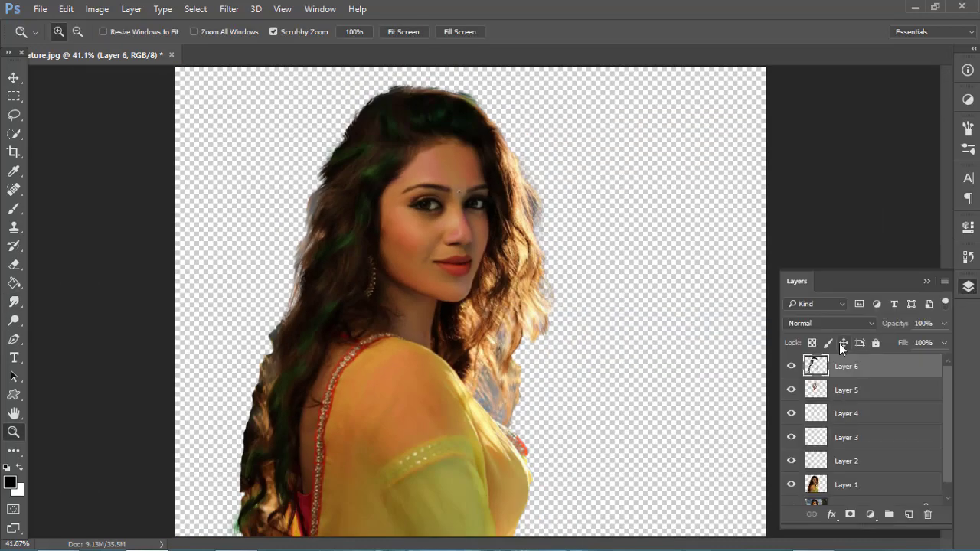
{"action": "left_click", "coordinate": [792, 366]}
{"action": "left_click", "coordinate": [792, 366]}
{"action": "left_click", "coordinate": [909, 514]}
{"action": "left_click", "coordinate": [96, 8]}
{"action": "left_click", "coordinate": [150, 222]}
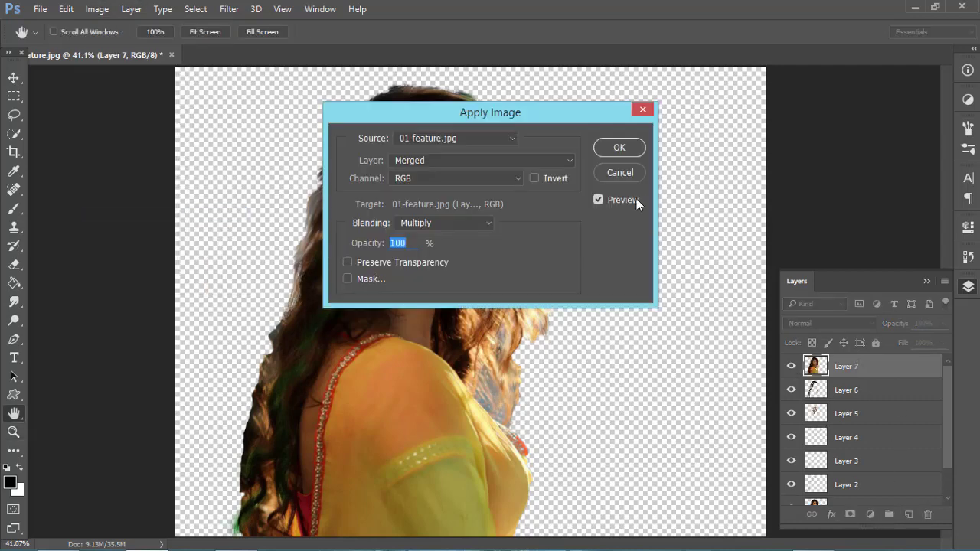
{"action": "left_click", "coordinate": [631, 147]}
Group Layers 1–6 into Group 1 beneath Layer 7
{"action": "scroll", "coordinate": [850, 429], "scroll_direction": "down", "scroll_amount": 2}
{"action": "left_click", "coordinate": [849, 471]}
{"action": "left_click", "coordinate": [849, 375], "text": "shift"}
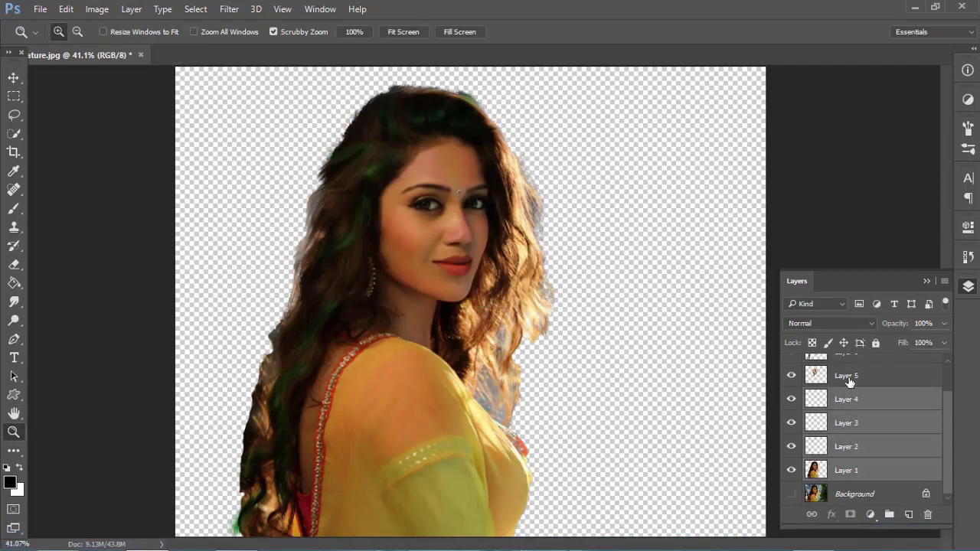
{"action": "scroll", "coordinate": [852, 379], "scroll_direction": "up", "scroll_amount": 1}
{"action": "left_click", "coordinate": [851, 380], "text": "shift"}
{"action": "scroll", "coordinate": [861, 403], "scroll_direction": "up", "scroll_amount": 1}
{"action": "key", "text": "ctrl+g"}
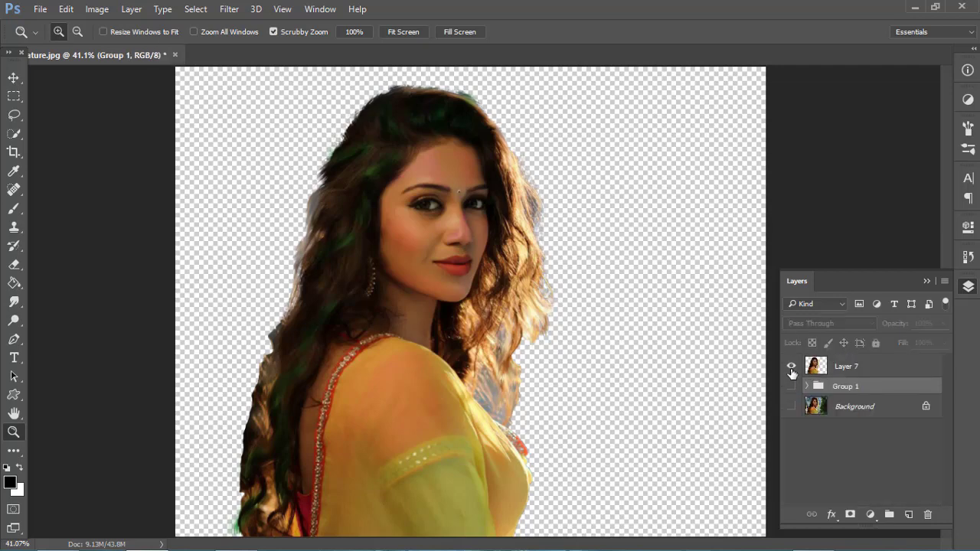
{"action": "left_click", "coordinate": [792, 366]}
{"action": "left_click", "coordinate": [792, 366]}
{"action": "left_click", "coordinate": [926, 281]}
Make Layer 7 active and set the Eraser to 228 px with 0% hardness
{"action": "key", "text": "e"}
{"action": "right_click", "coordinate": [290, 262]}
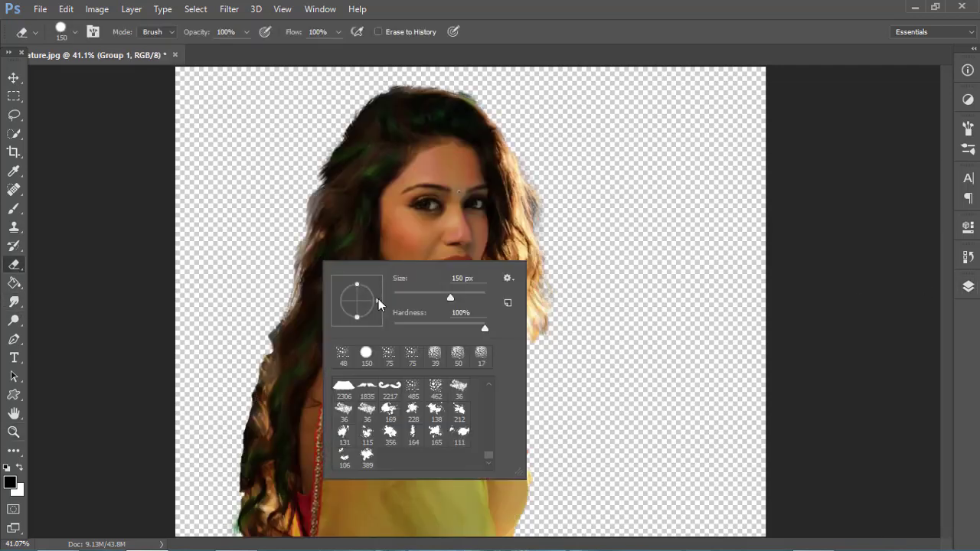
{"action": "key", "text": "Escape"}
{"action": "left_click", "coordinate": [269, 263]}
{"action": "left_click", "coordinate": [476, 232]}
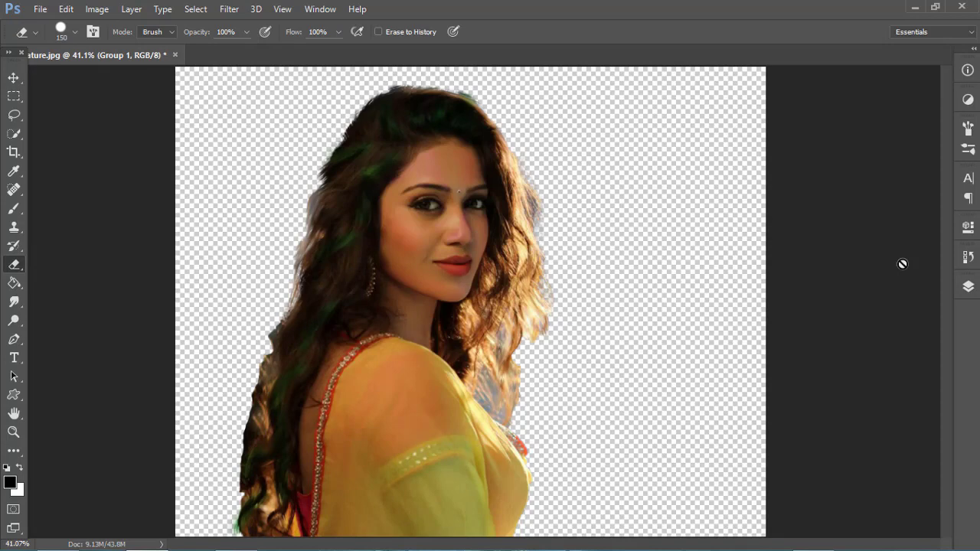
{"action": "left_click", "coordinate": [969, 287]}
{"action": "left_click", "coordinate": [847, 366]}
{"action": "right_click", "coordinate": [438, 264]}
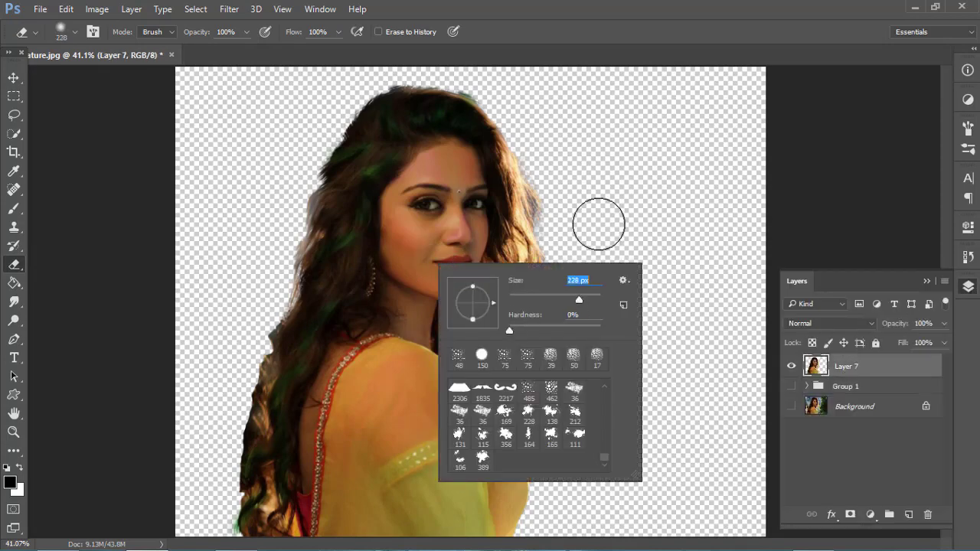
Softly erase the lower hair and shoulder, then step back to the earlier eraser state in History
{"action": "key", "text": "Return"}
{"action": "mouse_move", "coordinate": [276, 406]}
{"action": "left_mouse_down"}
{"action": "mouse_move", "coordinate": [252, 438]}
{"action": "mouse_move", "coordinate": [230, 514]}
{"action": "mouse_move", "coordinate": [372, 525]}
{"action": "mouse_move", "coordinate": [457, 499]}
{"action": "mouse_move", "coordinate": [499, 508]}
{"action": "mouse_move", "coordinate": [531, 401]}
{"action": "mouse_move", "coordinate": [567, 350]}
{"action": "mouse_move", "coordinate": [581, 269]}
{"action": "mouse_move", "coordinate": [536, 437]}
{"action": "mouse_move", "coordinate": [215, 350]}
{"action": "mouse_move", "coordinate": [207, 462]}
{"action": "left_mouse_up"}
{"action": "left_click", "coordinate": [968, 257]}
{"action": "left_click", "coordinate": [833, 435]}
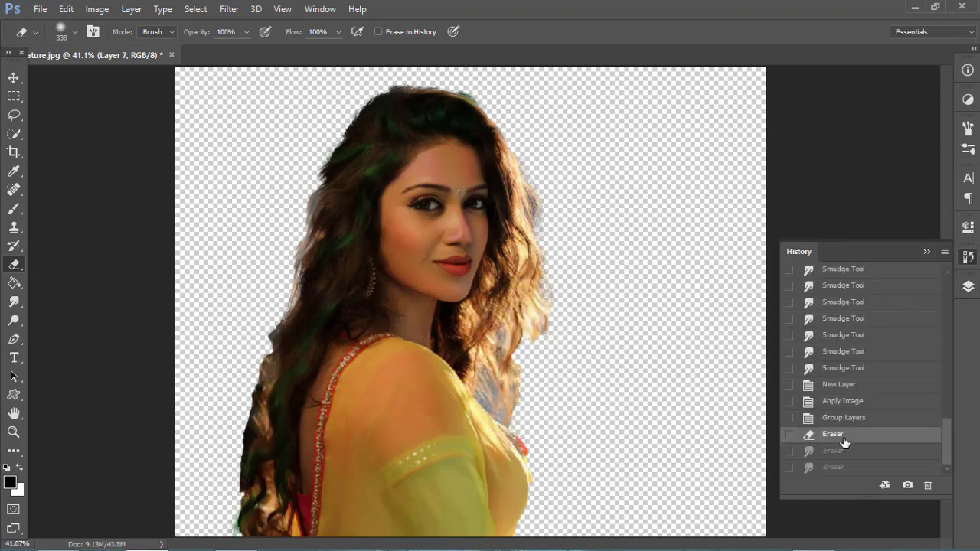
{"action": "left_click", "coordinate": [968, 257]}
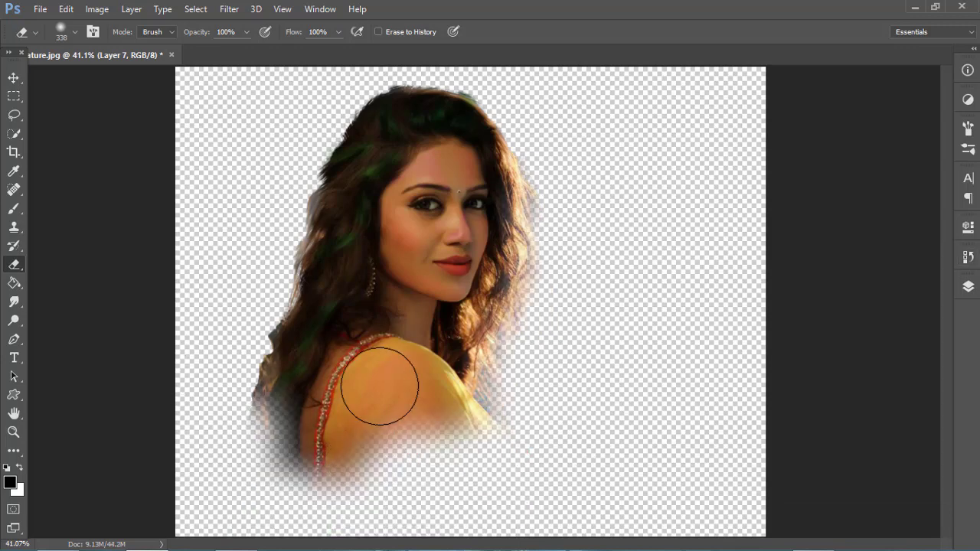
Shift the portrait right and down on the canvas with the Move tool
{"action": "key", "text": "v"}
{"action": "left_click_drag", "start_coordinate": [403, 366], "coordinate": [469, 380]}
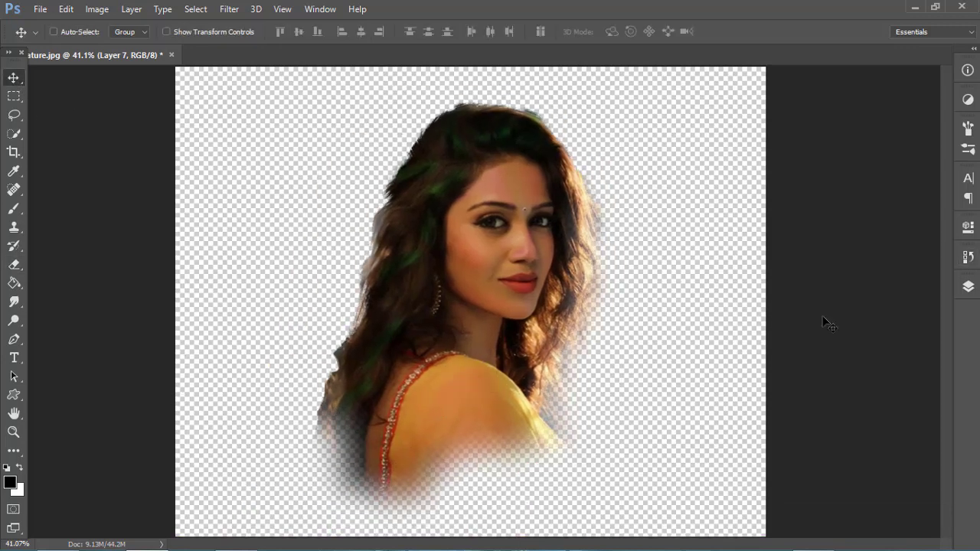
{"action": "left_click", "coordinate": [229, 9]}
{"action": "left_click", "coordinate": [263, 93]}
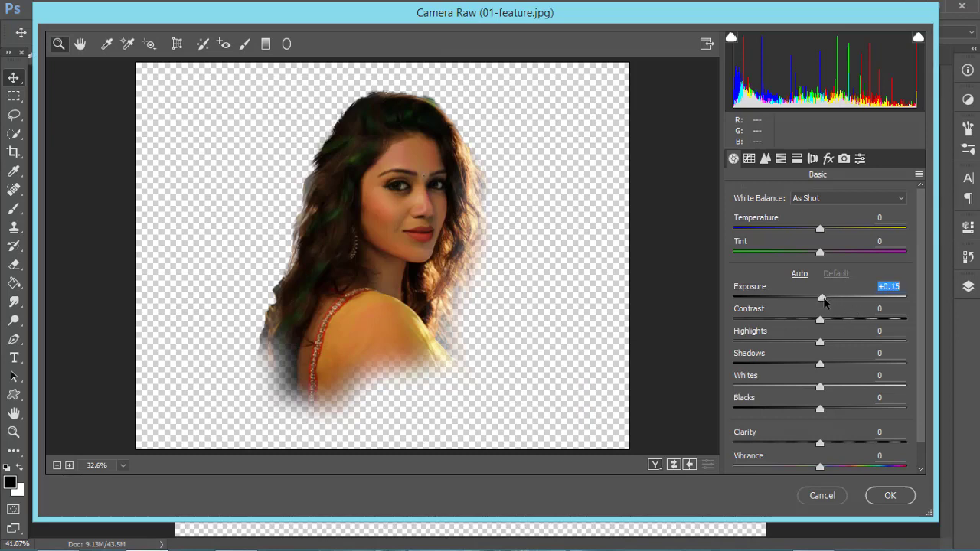
Raise contrast, deepen blacks, and add luminance noise reduction and sharpening in Camera Raw
{"action": "mouse_move", "coordinate": [821, 320]}
{"action": "left_mouse_down"}
{"action": "mouse_move", "coordinate": [837, 319]}
{"action": "mouse_move", "coordinate": [791, 342]}
{"action": "mouse_move", "coordinate": [844, 365]}
{"action": "mouse_move", "coordinate": [809, 409]}
{"action": "left_mouse_up"}
{"action": "left_click_drag", "start_coordinate": [820, 443], "coordinate": [833, 468]}
{"action": "left_click", "coordinate": [765, 158]}
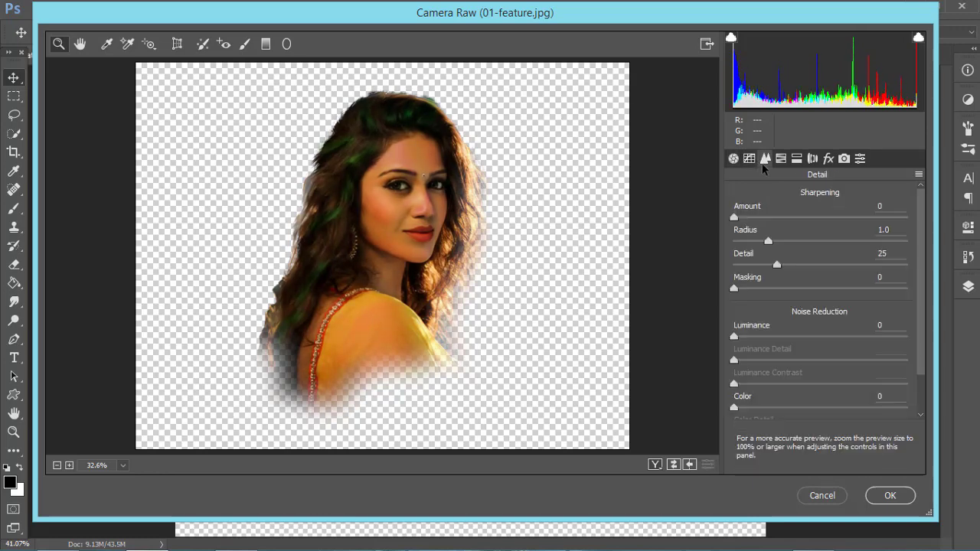
{"action": "left_click_drag", "start_coordinate": [733, 336], "coordinate": [760, 336]}
{"action": "left_click_drag", "start_coordinate": [762, 218], "coordinate": [777, 218]}
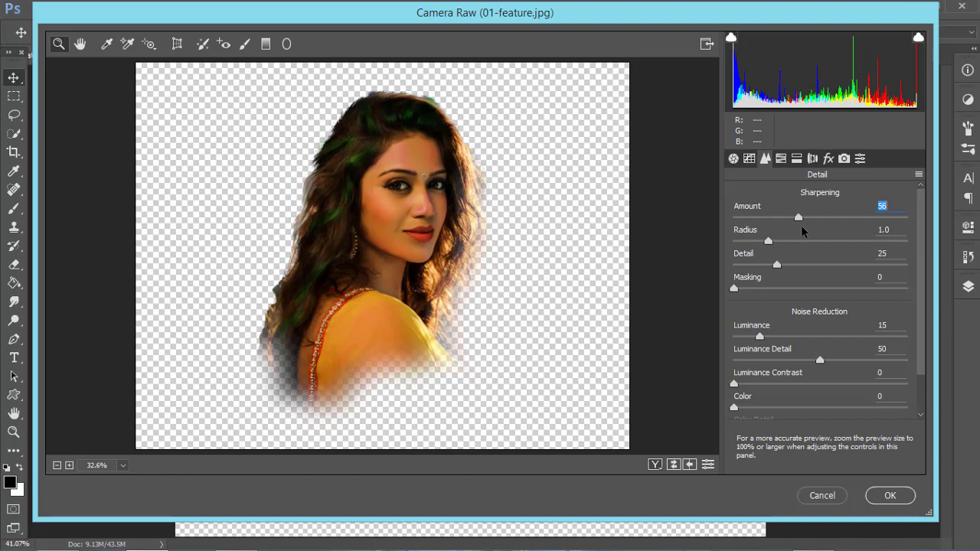
Boost green, yellow, purple and magenta saturation and brighten the orange skin tones
{"action": "left_click", "coordinate": [781, 158]}
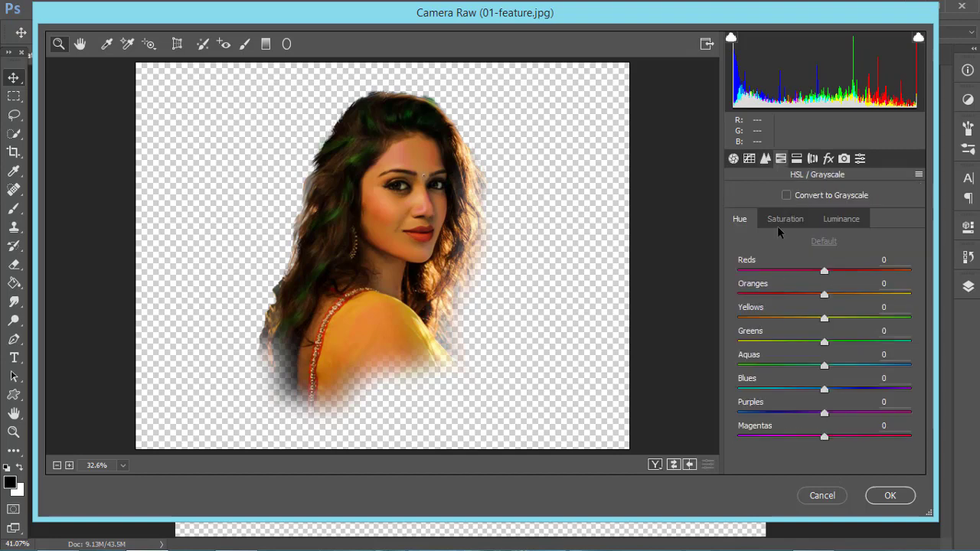
{"action": "mouse_move", "coordinate": [825, 342]}
{"action": "left_mouse_down"}
{"action": "mouse_move", "coordinate": [837, 342]}
{"action": "mouse_move", "coordinate": [839, 317]}
{"action": "left_mouse_up"}
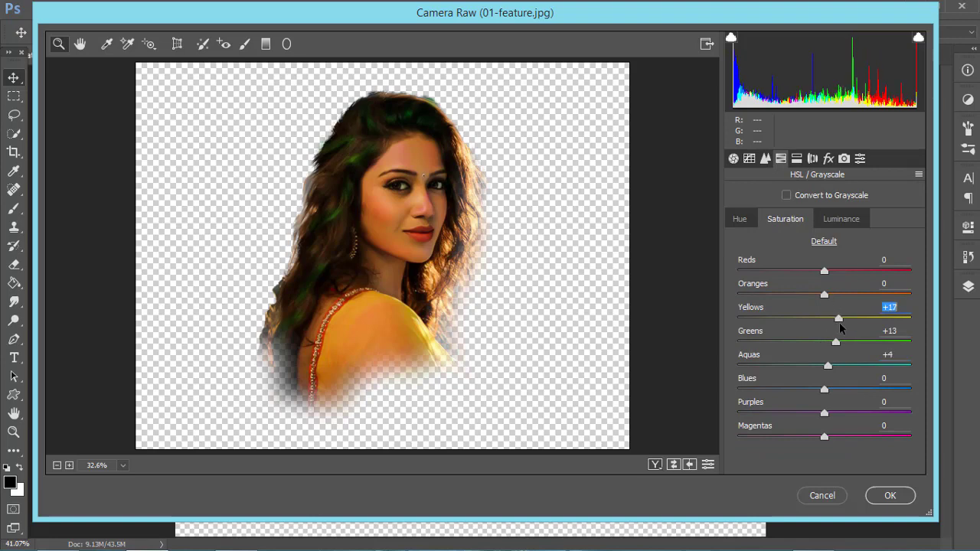
{"action": "mouse_move", "coordinate": [825, 414]}
{"action": "left_mouse_down"}
{"action": "mouse_move", "coordinate": [840, 389]}
{"action": "mouse_move", "coordinate": [859, 437]}
{"action": "left_mouse_up"}
{"action": "mouse_move", "coordinate": [839, 318]}
{"action": "left_mouse_down"}
{"action": "mouse_move", "coordinate": [852, 318]}
{"action": "mouse_move", "coordinate": [827, 341]}
{"action": "left_mouse_up"}
{"action": "key", "text": "ctrl+alt+shift+h"}
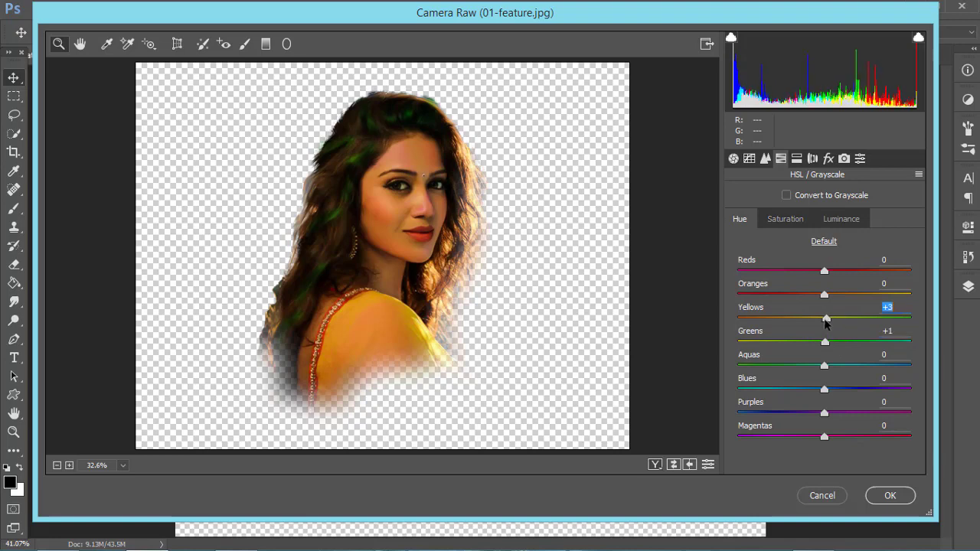
{"action": "key", "text": "ctrl+alt+shift+l"}
{"action": "left_click_drag", "start_coordinate": [824, 294], "coordinate": [832, 294]}
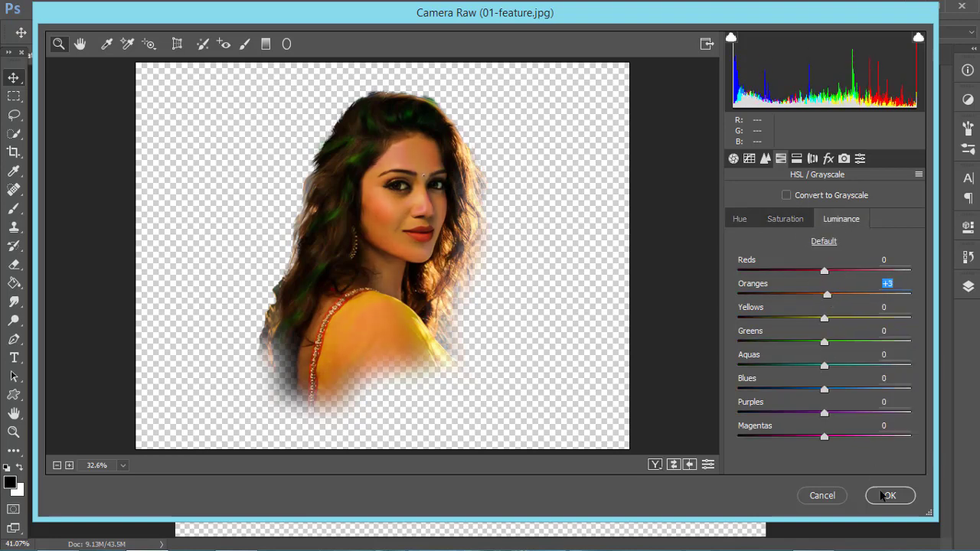
Set whites to +11, lift highlights slightly, lower shadows a little, and apply the filter
{"action": "key", "text": "ctrl+alt+2"}
{"action": "key", "text": "ctrl+alt+1"}
{"action": "left_click_drag", "start_coordinate": [834, 386], "coordinate": [818, 390]}
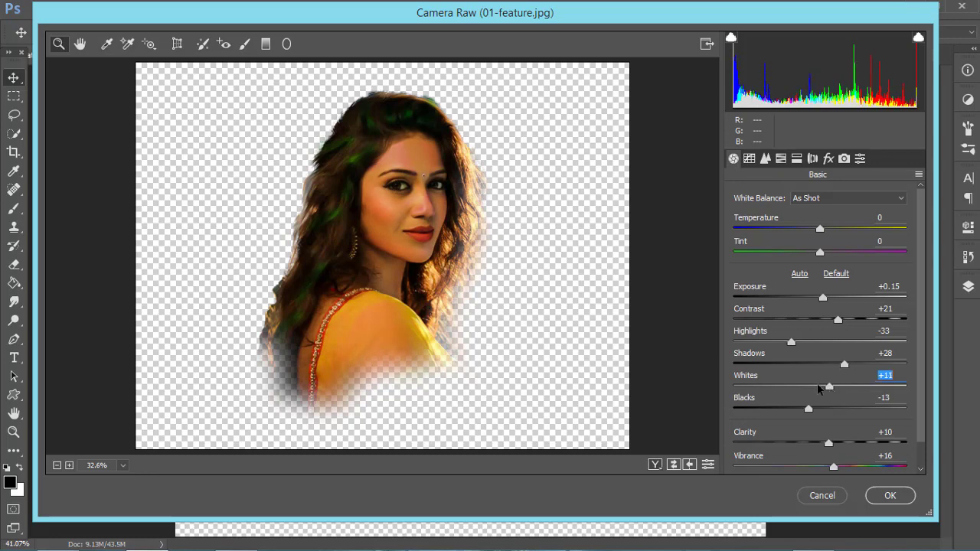
{"action": "left_click_drag", "start_coordinate": [794, 342], "coordinate": [822, 344]}
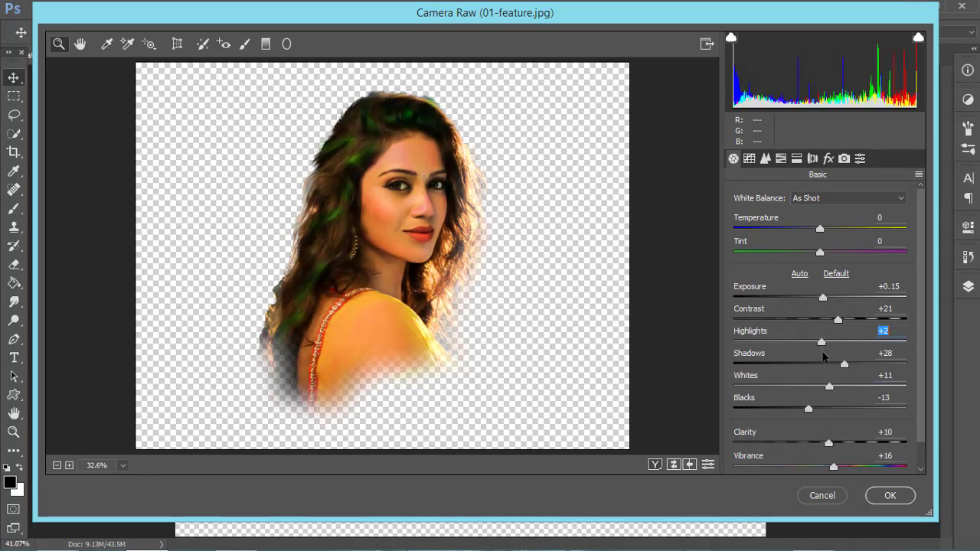
{"action": "key", "text": "Up"}
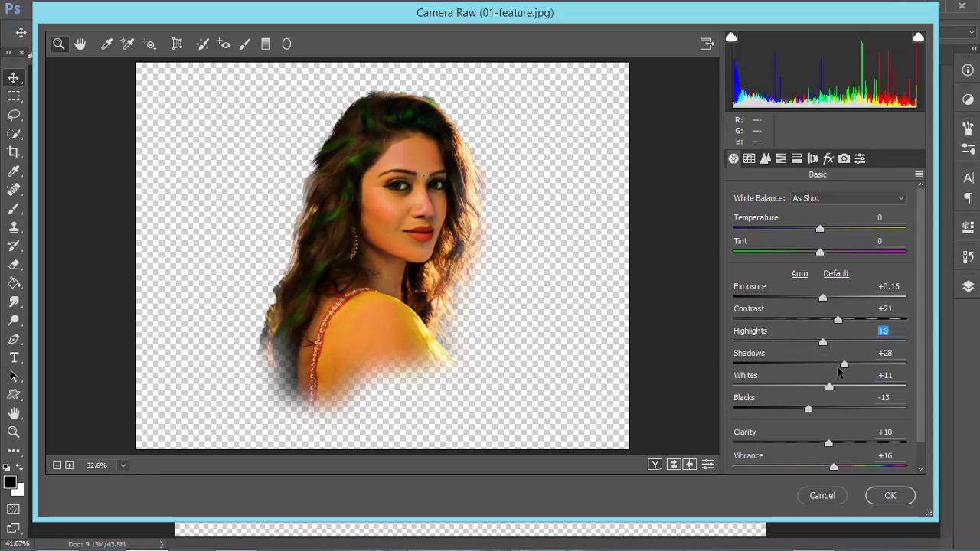
{"action": "left_click_drag", "start_coordinate": [839, 371], "coordinate": [815, 343]}
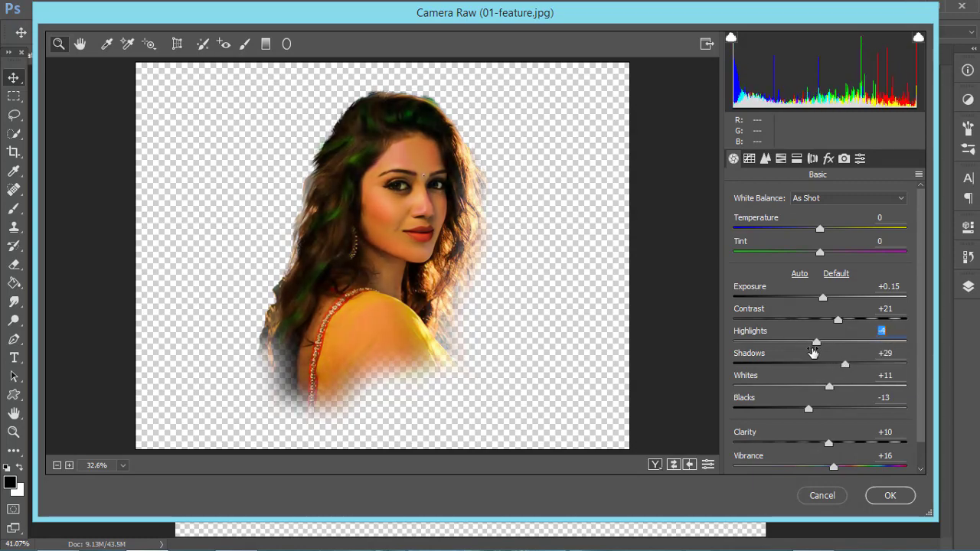
{"action": "left_click", "coordinate": [890, 495]}
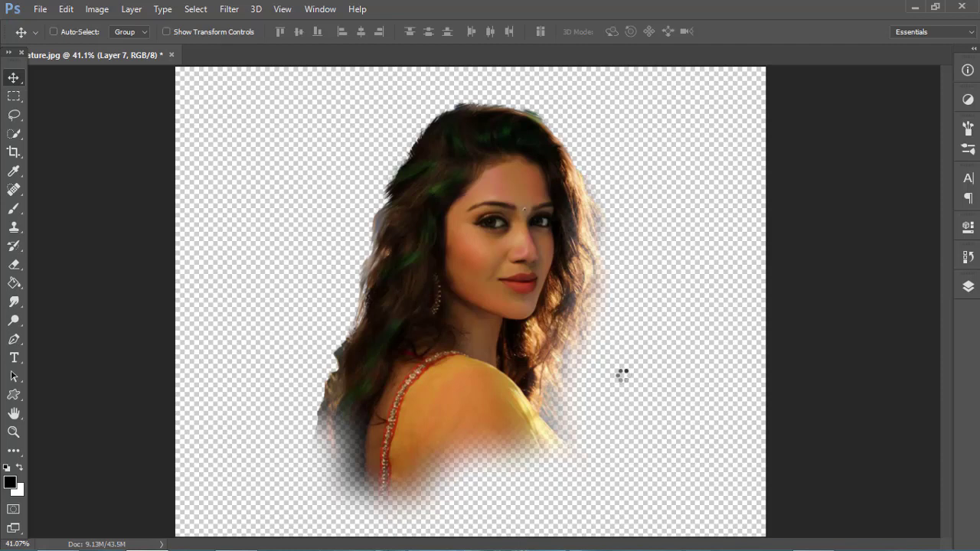
Compare the portrait before and after the Camera Raw filter, then zoom on the face and refit
{"action": "left_click", "coordinate": [968, 286]}
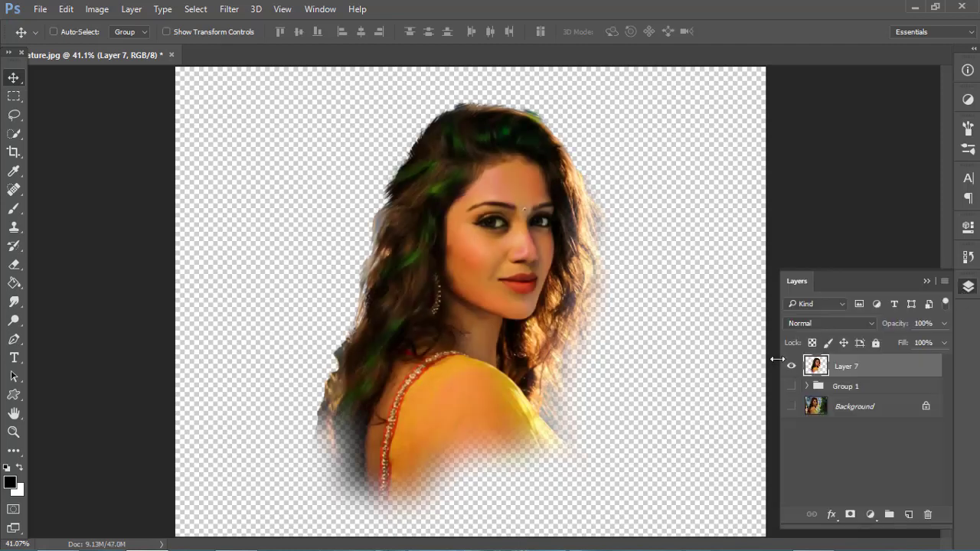
{"action": "left_click", "coordinate": [968, 257]}
{"action": "left_click", "coordinate": [838, 459]}
{"action": "left_click", "coordinate": [857, 261]}
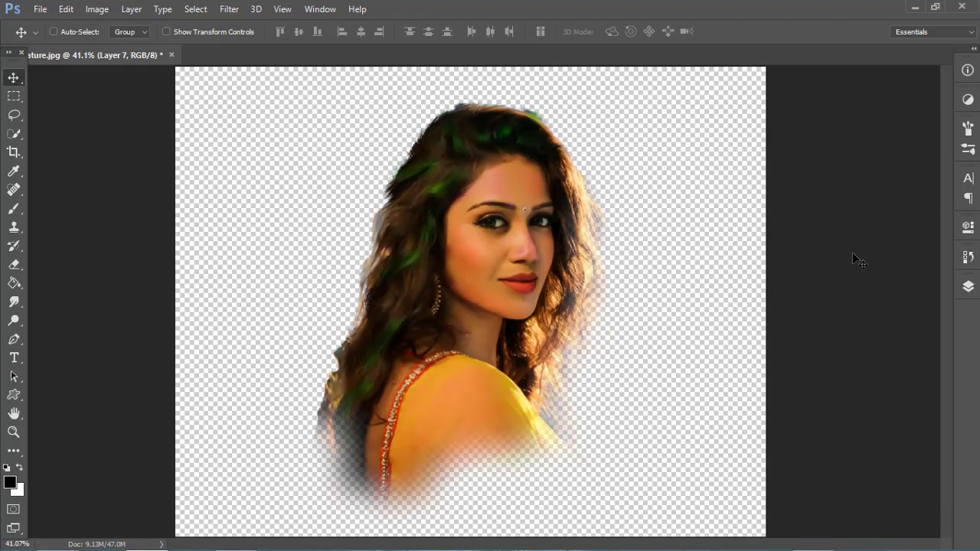
{"action": "left_click", "coordinate": [12, 433]}
{"action": "left_click_drag", "start_coordinate": [431, 411], "coordinate": [521, 355]}
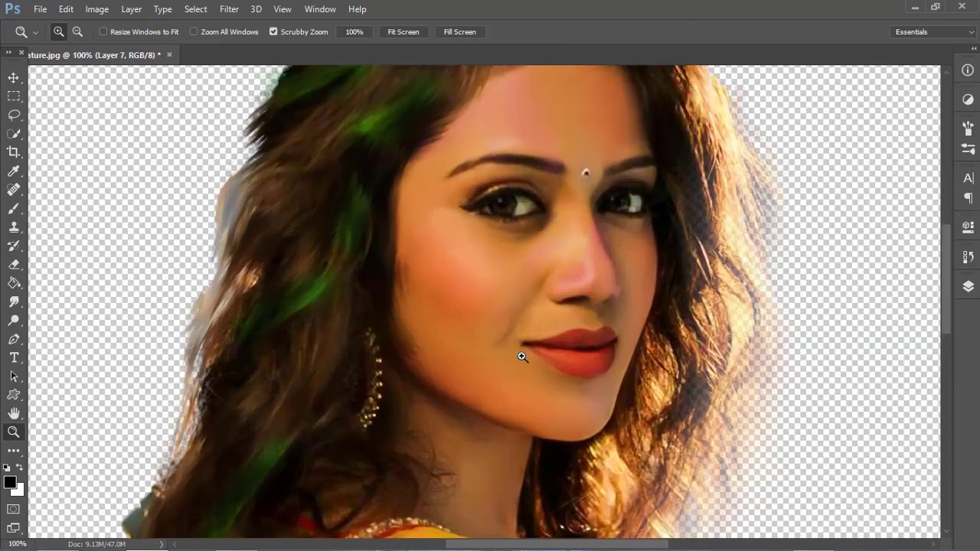
{"action": "right_click", "coordinate": [549, 348]}
{"action": "left_click", "coordinate": [550, 349]}
{"action": "key", "text": "ctrl+plus"}
Duplicate Layer 7, discarding two stray empty layers along the way
{"action": "left_click", "coordinate": [968, 287]}
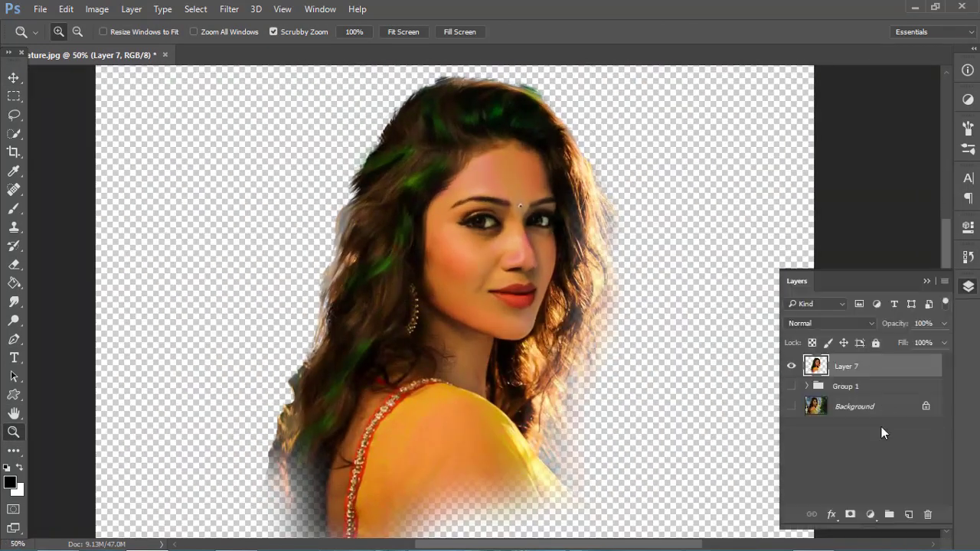
{"action": "key", "text": "ctrl+shift+alt+n"}
{"action": "left_click", "coordinate": [910, 514]}
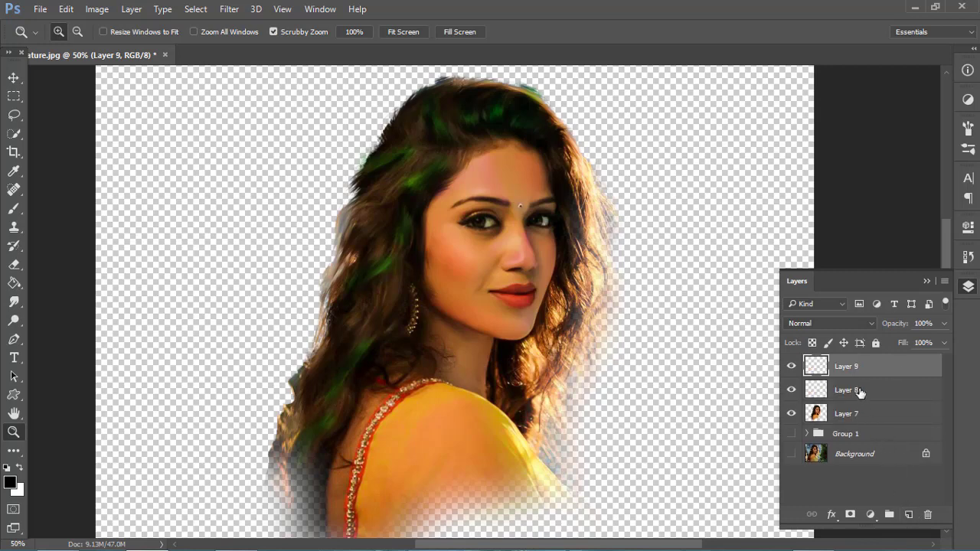
{"action": "key", "text": "Delete"}
{"action": "key", "text": "Delete"}
{"action": "left_click_drag", "start_coordinate": [851, 366], "coordinate": [907, 511]}
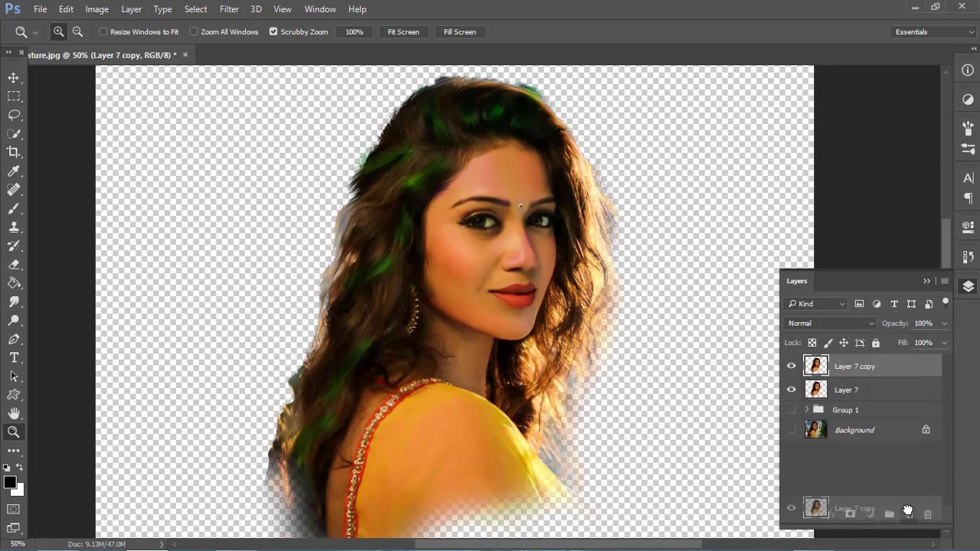
Try a 50% Gray Edit > Fill, then undo it
{"action": "left_click", "coordinate": [97, 8]}
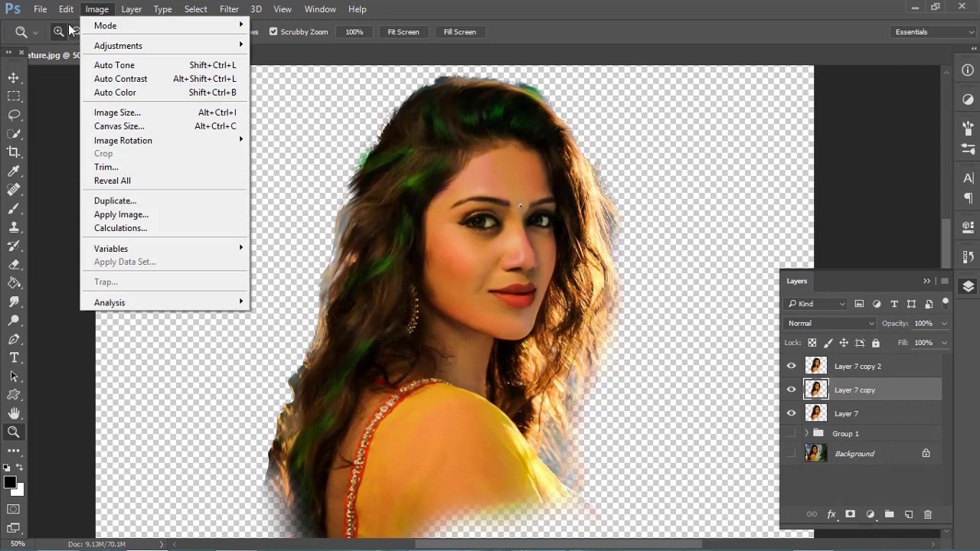
{"action": "left_click", "coordinate": [115, 203]}
{"action": "left_click", "coordinate": [498, 145]}
{"action": "left_click", "coordinate": [477, 247]}
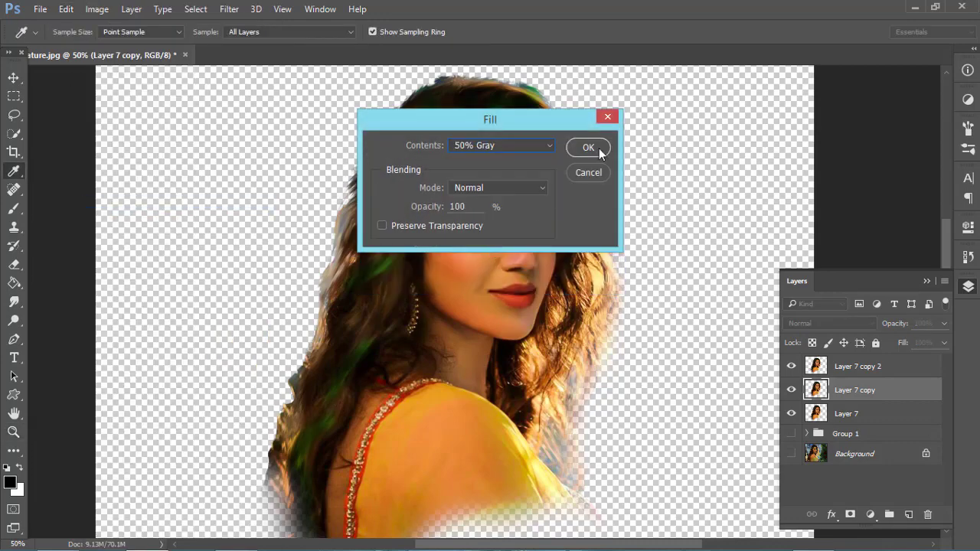
{"action": "left_click", "coordinate": [588, 148]}
{"action": "key", "text": "z"}
{"action": "key", "text": "ctrl+z"}
Fill Layer 7 copy with 50% gray, merge the copies into Layer 7, and add Layer 8
{"action": "left_click", "coordinate": [856, 418]}
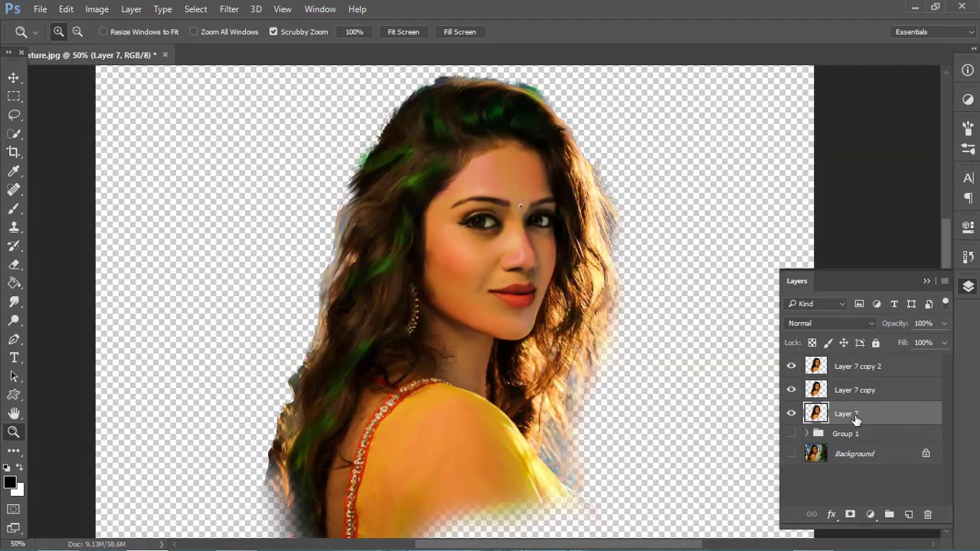
{"action": "left_click", "coordinate": [854, 393]}
{"action": "left_click", "coordinate": [66, 10]}
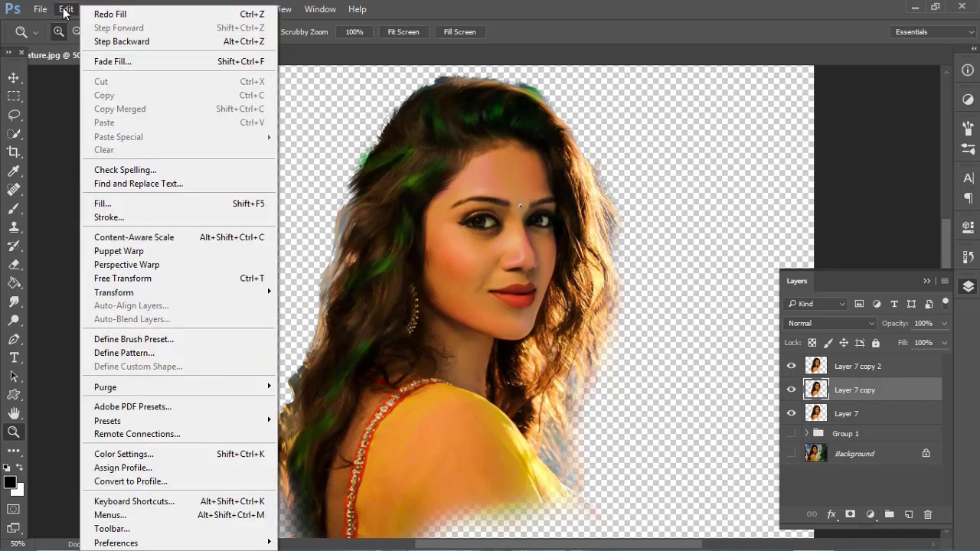
{"action": "left_click", "coordinate": [115, 201]}
{"action": "left_click", "coordinate": [579, 153]}
{"action": "key", "text": "z"}
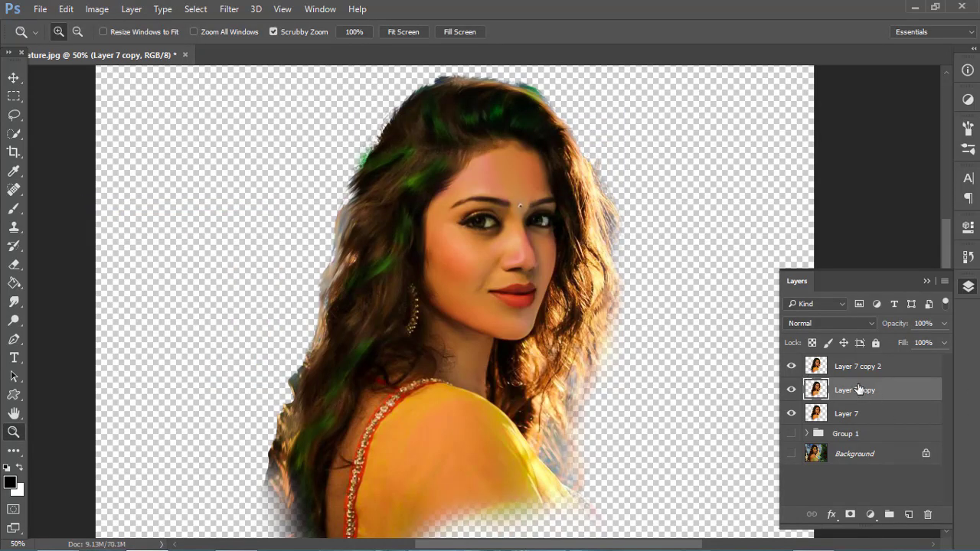
{"action": "key", "text": "ctrl+shift+e"}
{"action": "left_click", "coordinate": [908, 517]}
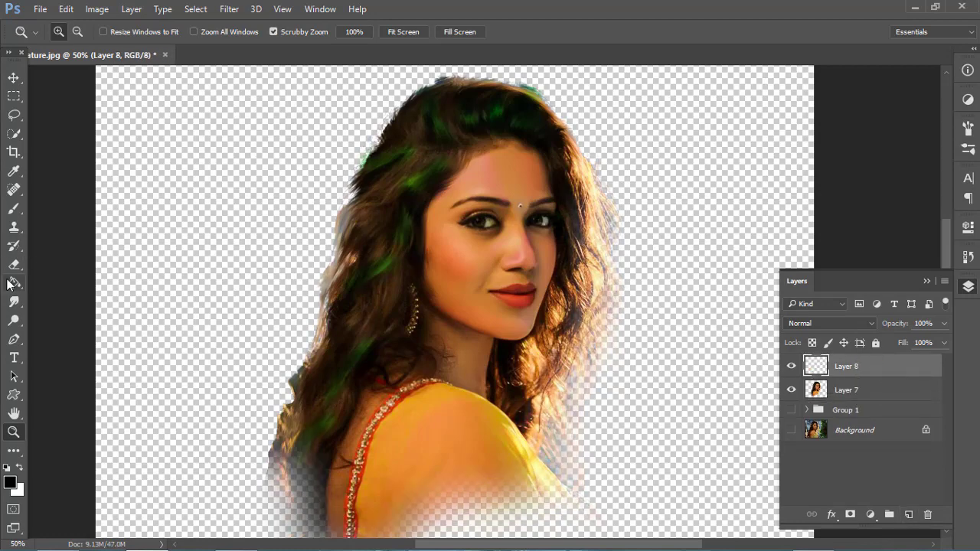
Zoom in on the face and paint a pale Brush highlight on the cheek beside the nose
{"action": "left_click", "coordinate": [517, 226]}
{"action": "left_click", "coordinate": [501, 326]}
{"action": "scroll", "coordinate": [501, 326], "scroll_direction": "up", "scroll_amount": 1}
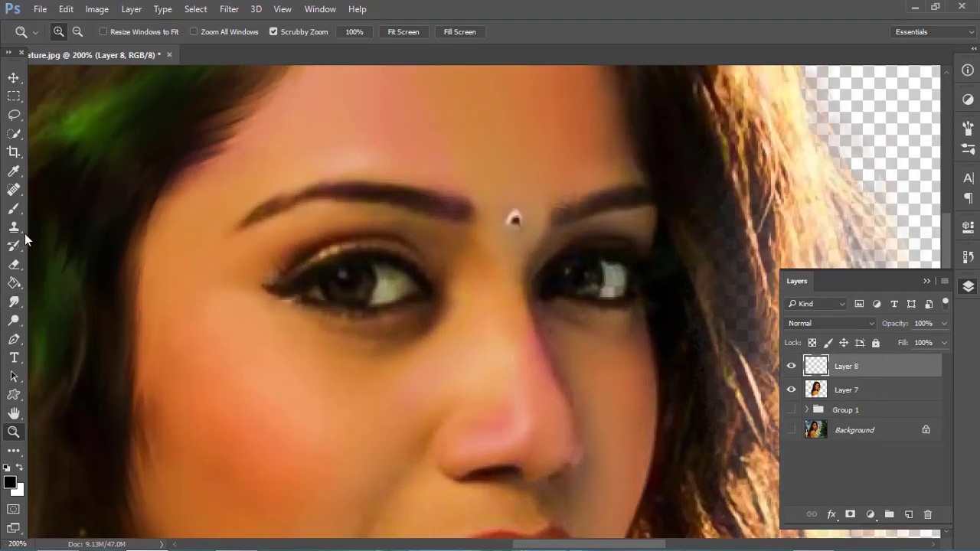
{"action": "left_click", "coordinate": [14, 208]}
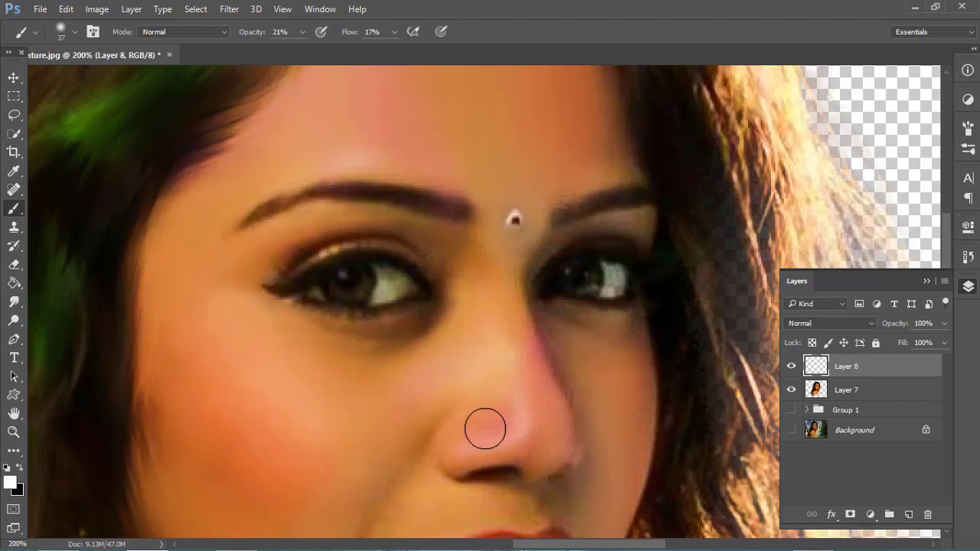
{"action": "scroll", "coordinate": [485, 429], "scroll_direction": "up", "scroll_amount": 1}
{"action": "right_click", "coordinate": [576, 336]}
{"action": "key", "text": "Return"}
{"action": "scroll", "coordinate": [520, 473], "scroll_direction": "down", "scroll_amount": 2}
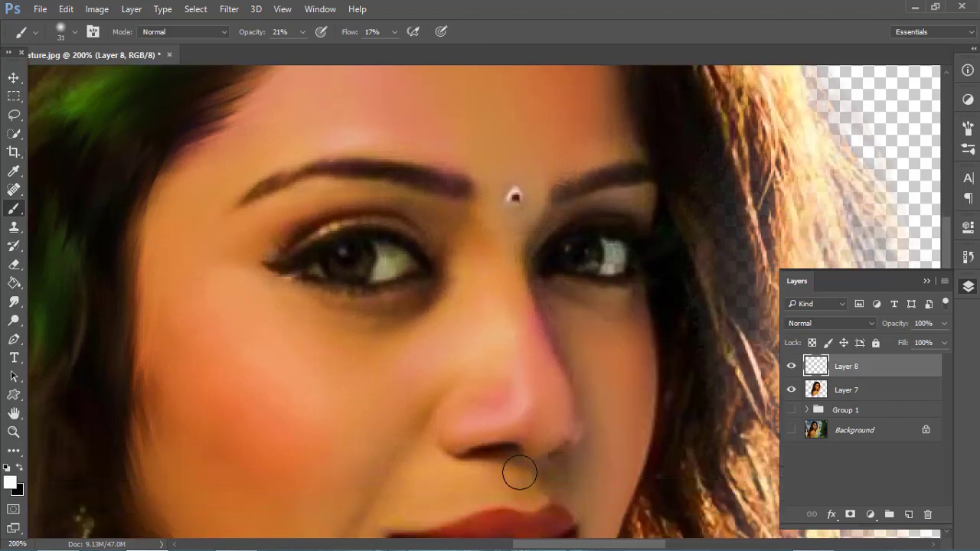
{"action": "mouse_move", "coordinate": [396, 391]}
{"action": "left_mouse_down"}
{"action": "mouse_move", "coordinate": [363, 432]}
{"action": "mouse_move", "coordinate": [251, 383]}
{"action": "left_mouse_up"}
Enlarge the brush to 51 px and paint a light stroke across the forehead
{"action": "scroll", "coordinate": [540, 395], "scroll_direction": "up", "scroll_amount": 2}
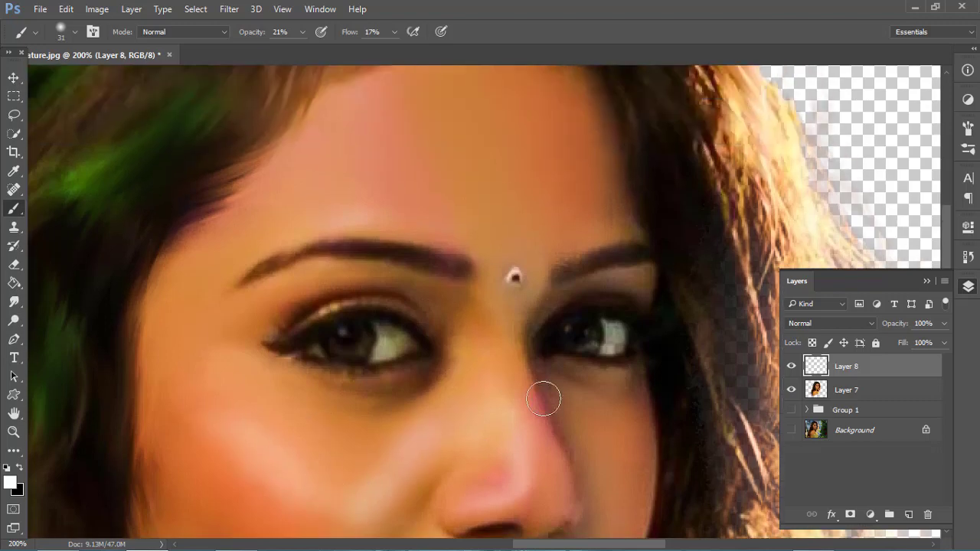
{"action": "scroll", "coordinate": [513, 480], "scroll_direction": "up", "scroll_amount": 2}
{"action": "right_click", "coordinate": [389, 222]}
{"action": "left_click_drag", "start_coordinate": [457, 258], "coordinate": [471, 258]}
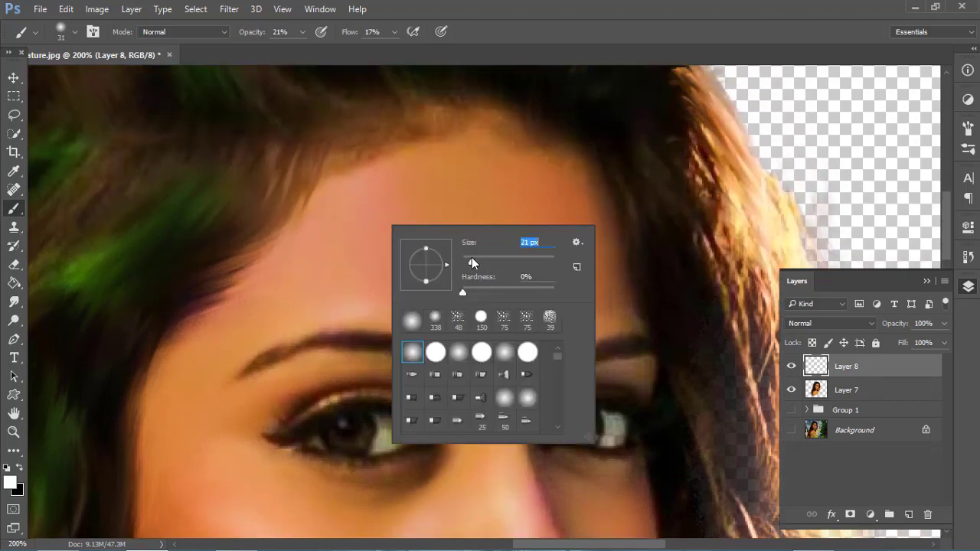
{"action": "key", "text": "Return"}
{"action": "mouse_move", "coordinate": [389, 222]}
{"action": "left_mouse_down"}
{"action": "mouse_move", "coordinate": [409, 284]}
{"action": "mouse_move", "coordinate": [366, 227]}
{"action": "left_mouse_up"}
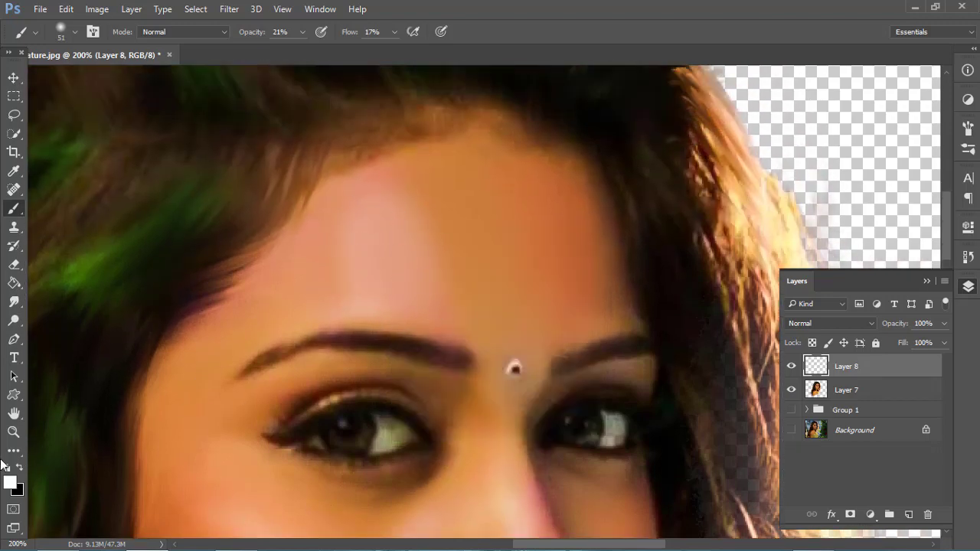
Refit the view, zoom to 100%, and set the Eraser size to 48
{"action": "key", "text": "z"}
{"action": "right_click", "coordinate": [376, 297]}
{"action": "left_click", "coordinate": [380, 303]}
{"action": "key", "text": "ctrl+1"}
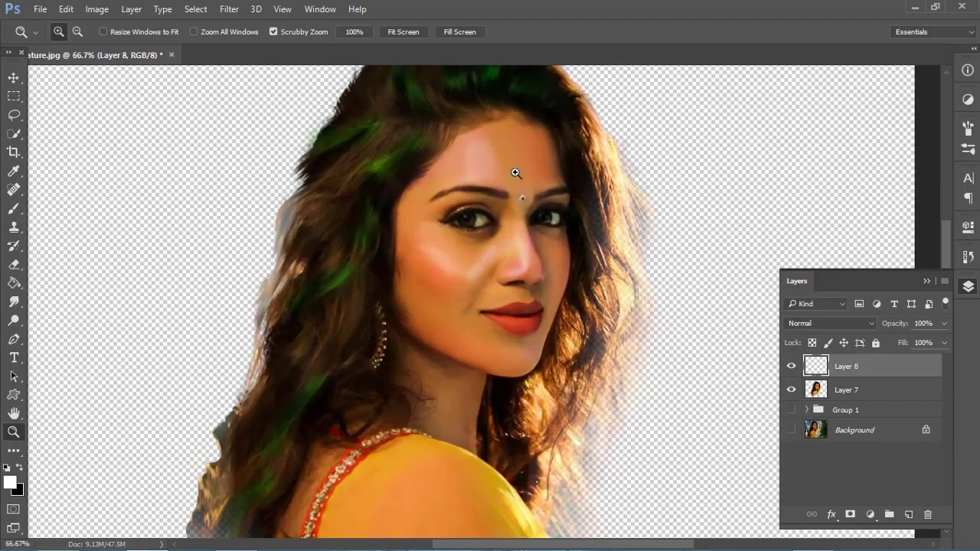
{"action": "key", "text": "e"}
{"action": "right_click", "coordinate": [492, 187]}
{"action": "left_click_drag", "start_coordinate": [590, 237], "coordinate": [582, 236]}
{"action": "key", "text": "Return"}
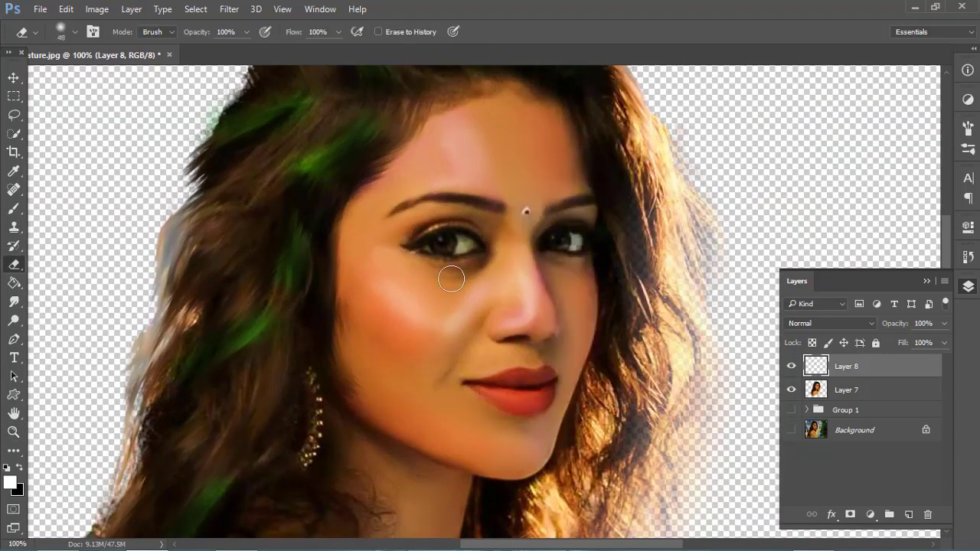
Return to the soft Brush and check its size (37 px) over the face
{"action": "key", "text": "b"}
{"action": "scroll", "coordinate": [398, 326], "scroll_direction": "down", "scroll_amount": 2}
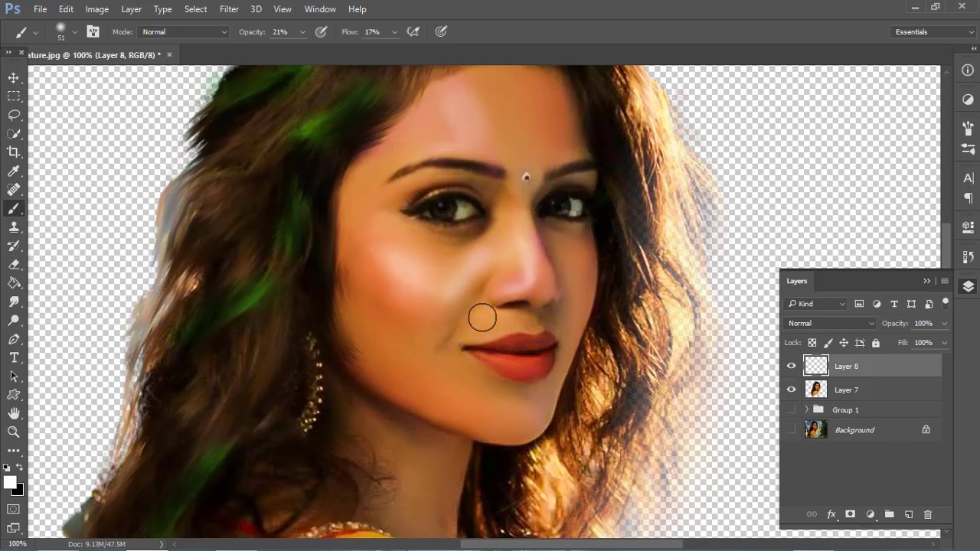
{"action": "scroll", "coordinate": [437, 295], "scroll_direction": "up", "scroll_amount": 1}
{"action": "right_click", "coordinate": [583, 248]}
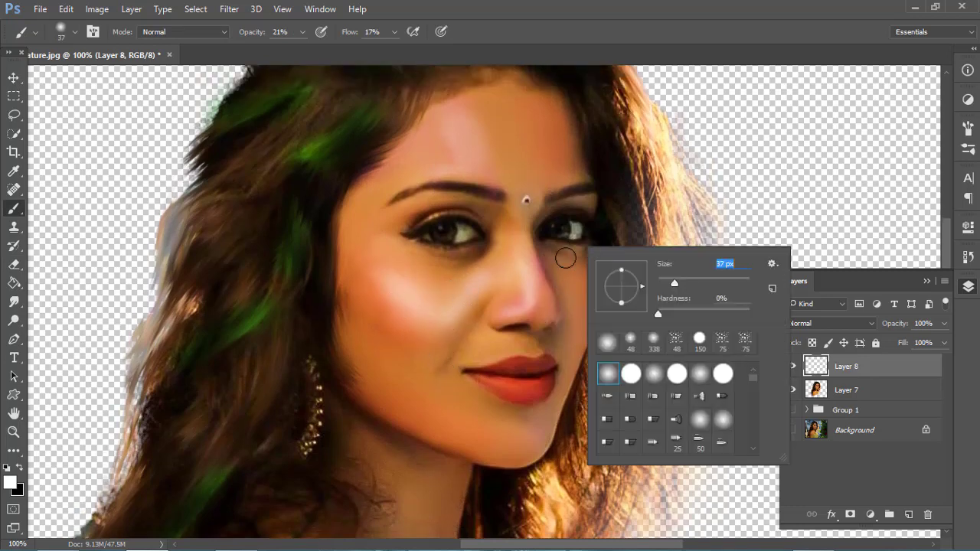
{"action": "key", "text": "Return"}
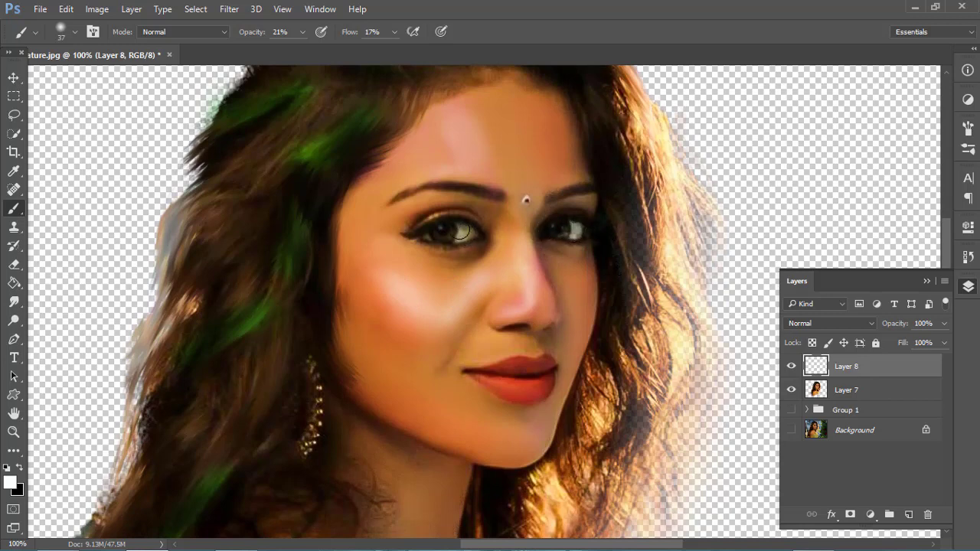
{"action": "scroll", "coordinate": [463, 231], "scroll_direction": "up", "scroll_amount": 1}
{"action": "scroll", "coordinate": [359, 291], "scroll_direction": "down", "scroll_amount": 3}
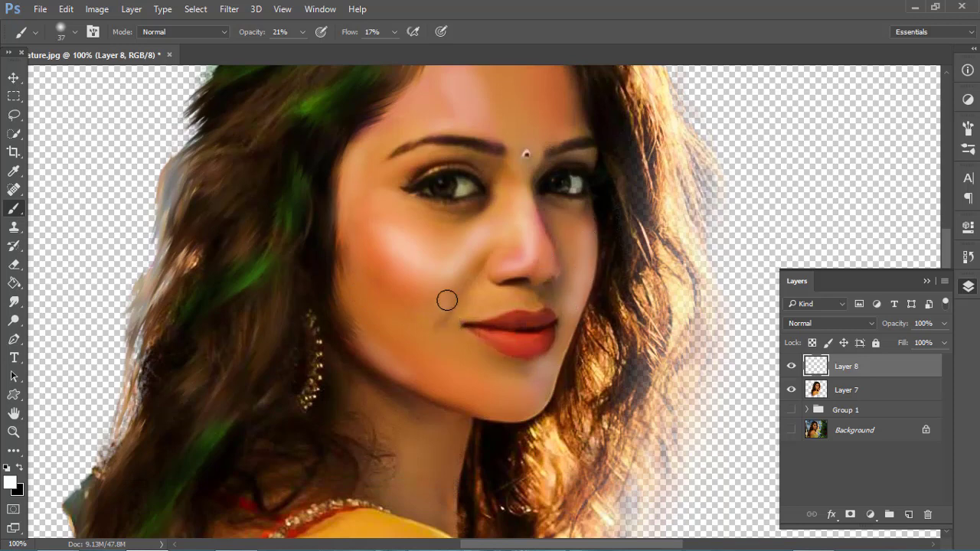
Toggle Layer 8 to compare the highlights, check the Eraser size, and swap foreground/background colours
{"action": "key", "text": "z"}
{"action": "key", "text": "ctrl+0"}
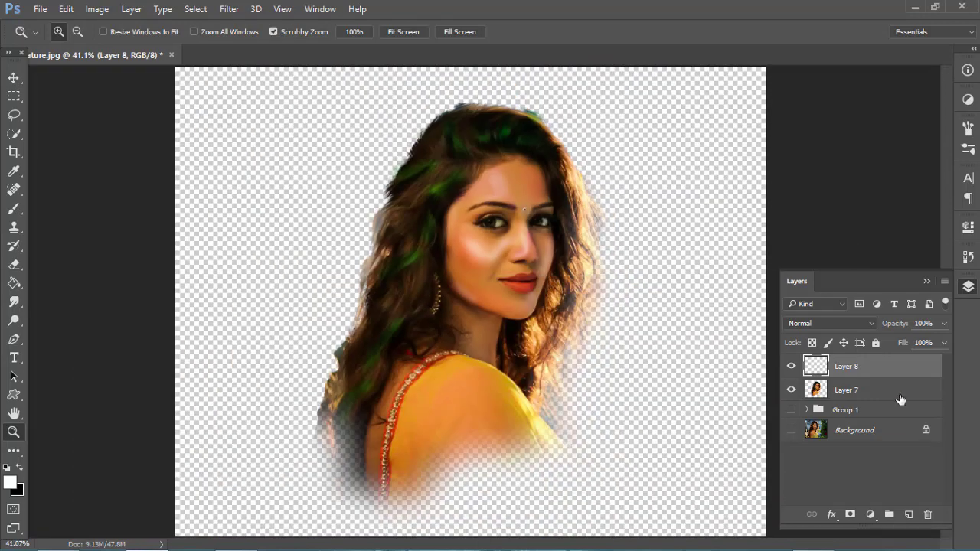
{"action": "left_click", "coordinate": [792, 372]}
{"action": "left_click", "coordinate": [793, 372]}
{"action": "key", "text": "ctrl+1"}
{"action": "key", "text": "e"}
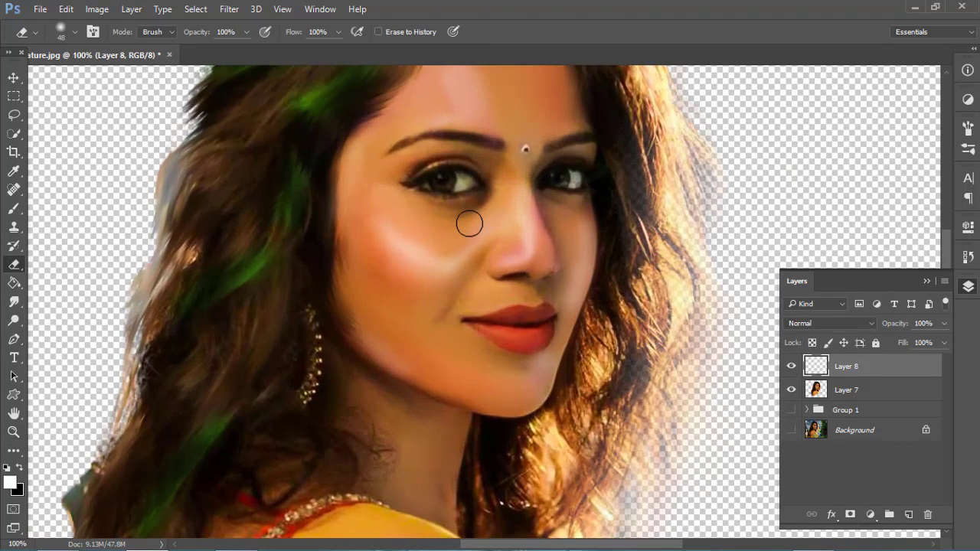
{"action": "right_click", "coordinate": [432, 249]}
{"action": "key", "text": "x"}
{"action": "key", "text": "Escape"}
Fit the image and toggle Layer 8's visibility again to compare, selecting it
{"action": "key", "text": "z"}
{"action": "key", "text": "ctrl+0"}
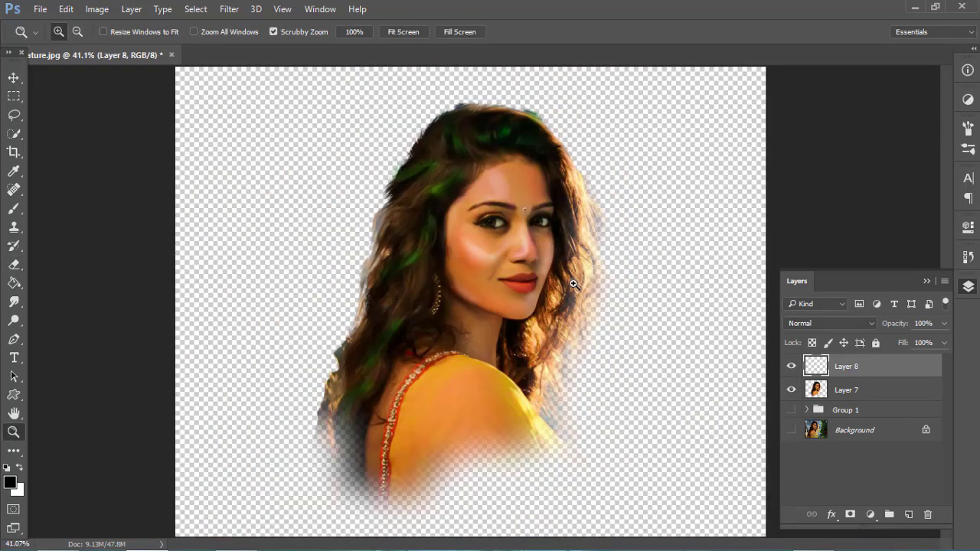
{"action": "left_click", "coordinate": [792, 368]}
{"action": "left_click", "coordinate": [792, 369]}
Duplicate Layer 8 into a visible, selected Layer 8 copy and zoom in on the face
{"action": "left_click_drag", "start_coordinate": [900, 372], "coordinate": [910, 514]}
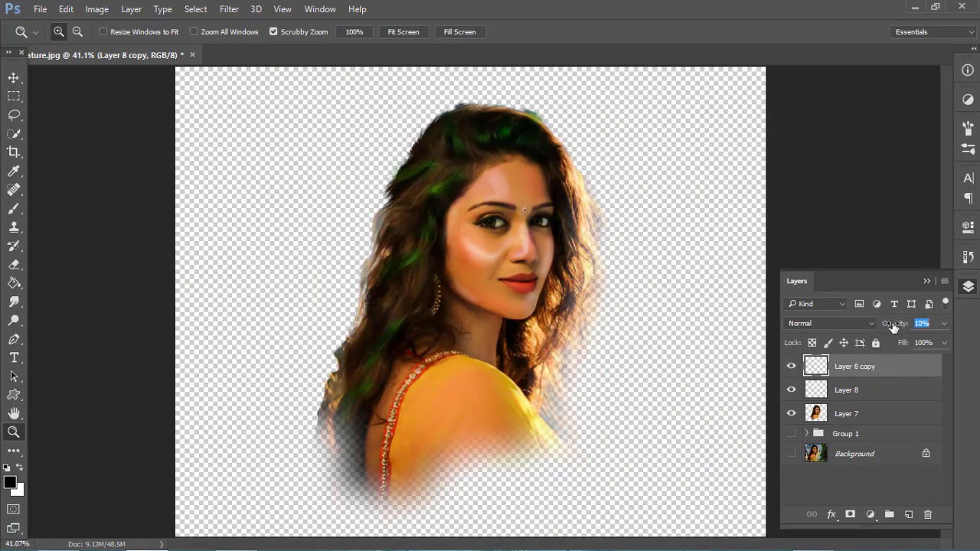
{"action": "left_click", "coordinate": [791, 367]}
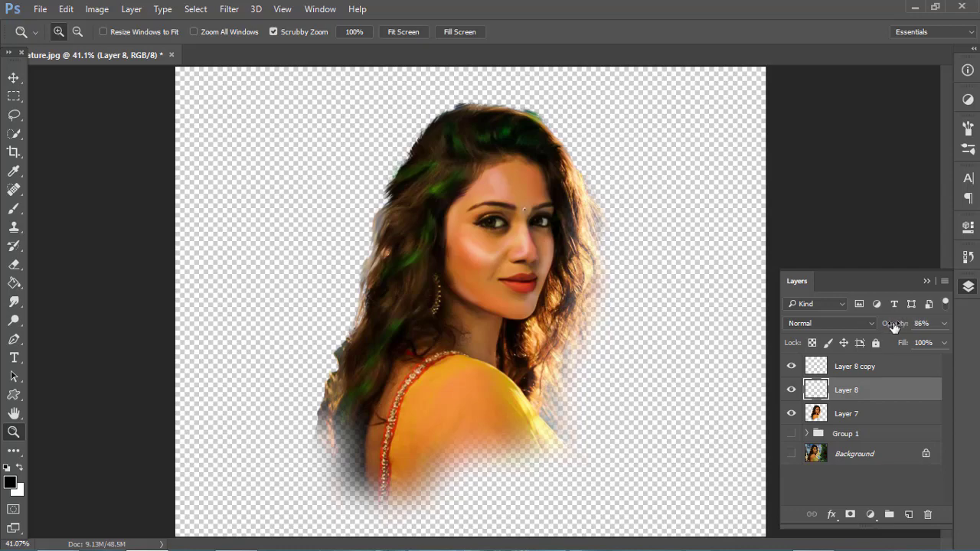
{"action": "left_click", "coordinate": [858, 366]}
{"action": "left_click", "coordinate": [968, 287]}
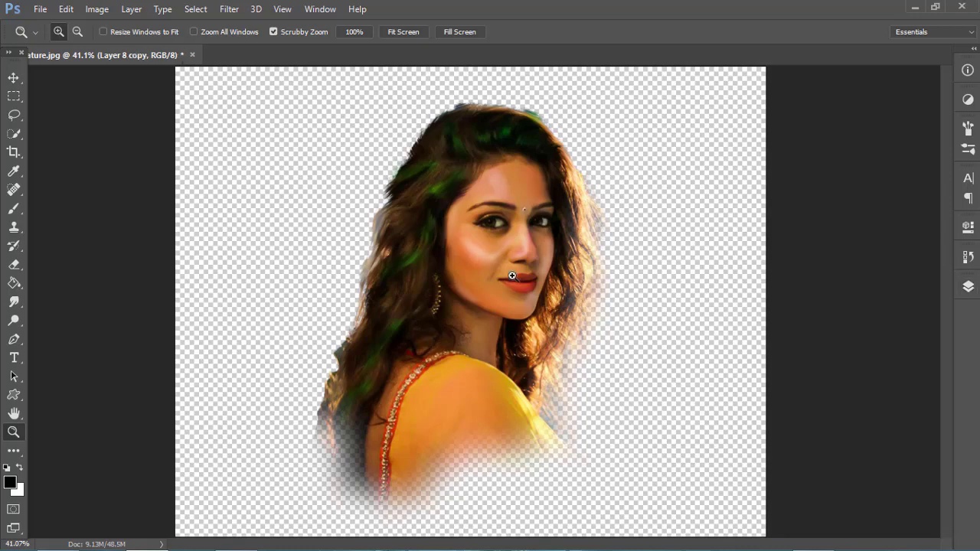
{"action": "left_click", "coordinate": [510, 208]}
Add Layer 9 and fill it with the visible image via Image > Apply Image
{"action": "key", "text": "ctrl+0"}
{"action": "left_click", "coordinate": [968, 286]}
{"action": "left_click", "coordinate": [908, 515]}
{"action": "left_click", "coordinate": [96, 8]}
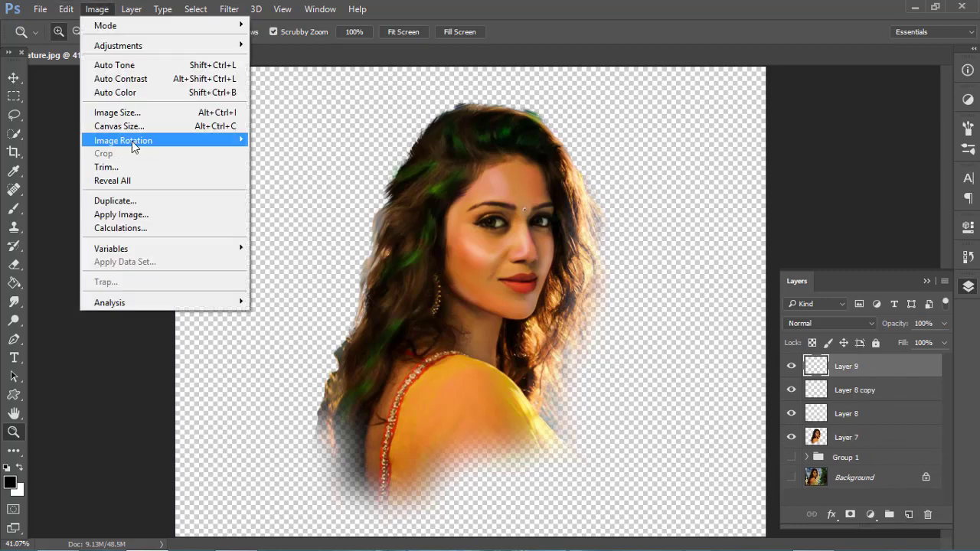
{"action": "left_click", "coordinate": [246, 214]}
{"action": "left_click", "coordinate": [612, 148]}
Group the painted layers with Layer 7 into Group 1, keeping Layer 9 selected
{"action": "left_click", "coordinate": [854, 390]}
{"action": "left_click", "coordinate": [846, 437], "text": "shift"}
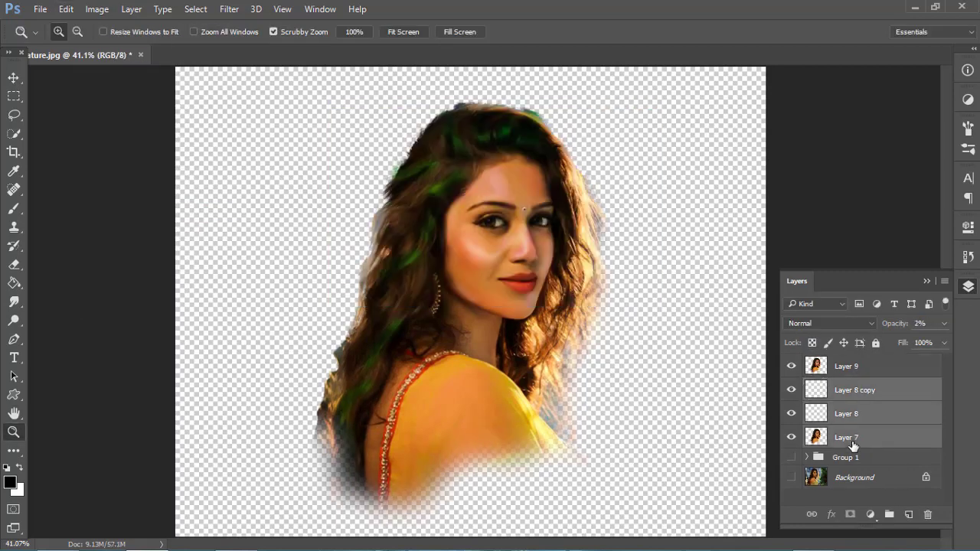
{"action": "key", "text": "ctrl+g"}
{"action": "left_click", "coordinate": [847, 368]}
{"action": "left_click", "coordinate": [927, 281]}
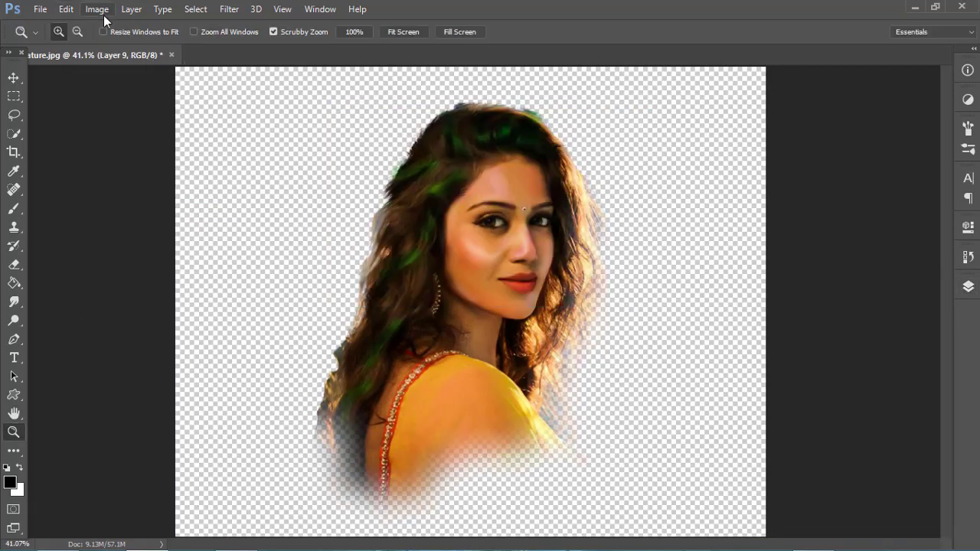
Apply Vibrance with vibrance raised slightly and saturation at -4
{"action": "left_click", "coordinate": [96, 8]}
{"action": "left_click", "coordinate": [280, 105]}
{"action": "left_click_drag", "start_coordinate": [478, 142], "coordinate": [733, 181]}
{"action": "left_click_drag", "start_coordinate": [721, 225], "coordinate": [730, 228]}
{"action": "left_click_drag", "start_coordinate": [721, 266], "coordinate": [719, 268]}
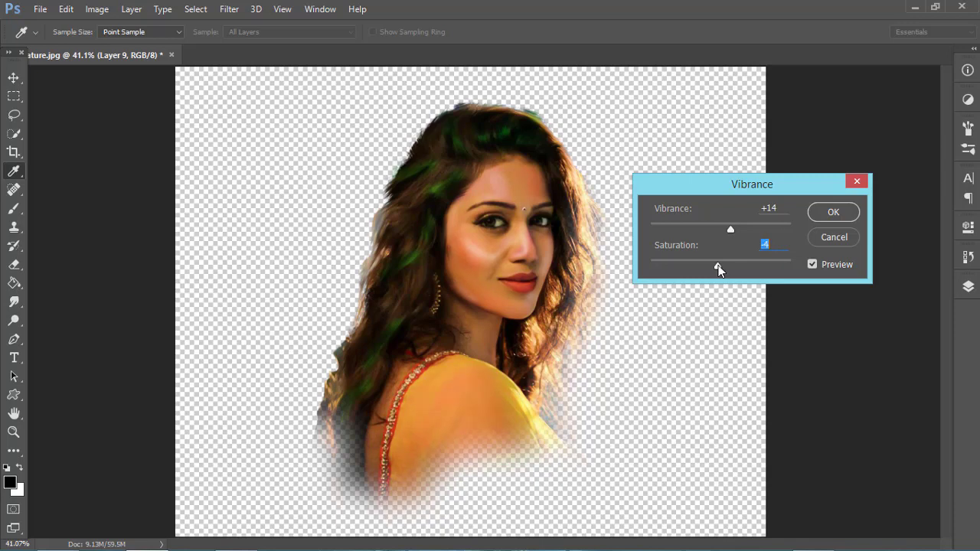
{"action": "left_click", "coordinate": [833, 212]}
Apply Hue/Saturation with the hue shifted to +1
{"action": "left_click", "coordinate": [96, 8]}
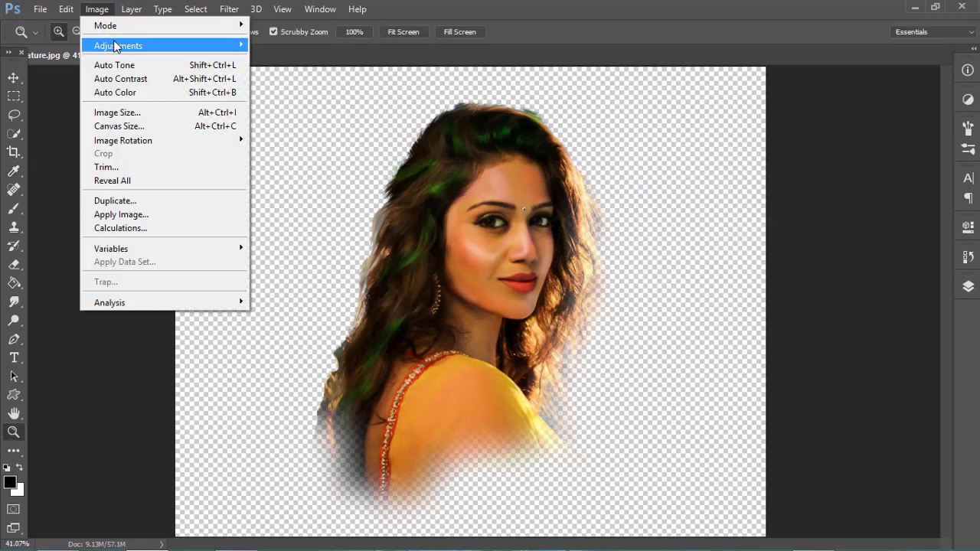
{"action": "left_click", "coordinate": [299, 120]}
{"action": "left_click_drag", "start_coordinate": [605, 224], "coordinate": [814, 225]}
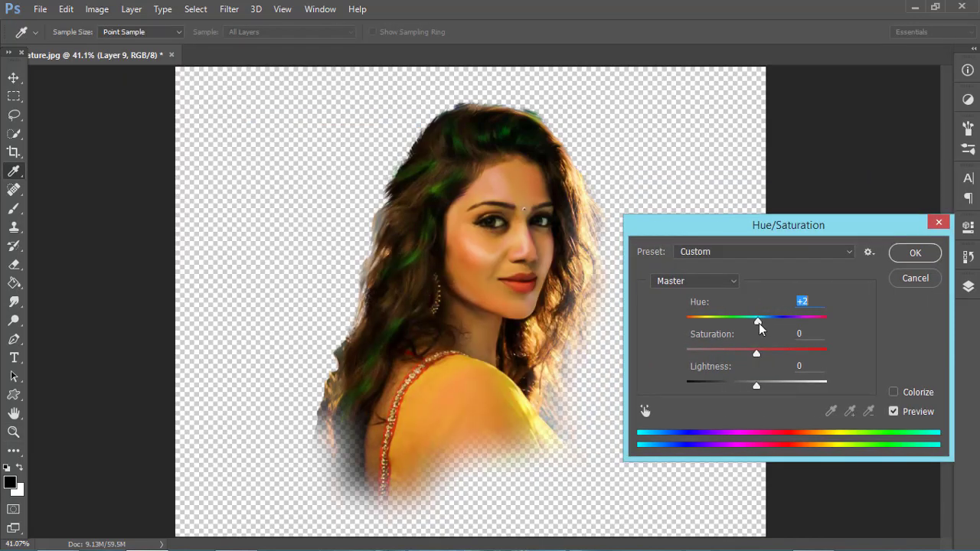
{"action": "left_click_drag", "start_coordinate": [760, 327], "coordinate": [758, 352]}
{"action": "left_click", "coordinate": [915, 253]}
Skip Color Lookup and apply a Channel Mixer with red at 97% and green at 94%
{"action": "left_click", "coordinate": [96, 8]}
{"action": "left_click", "coordinate": [307, 188]}
{"action": "left_click", "coordinate": [641, 168]}
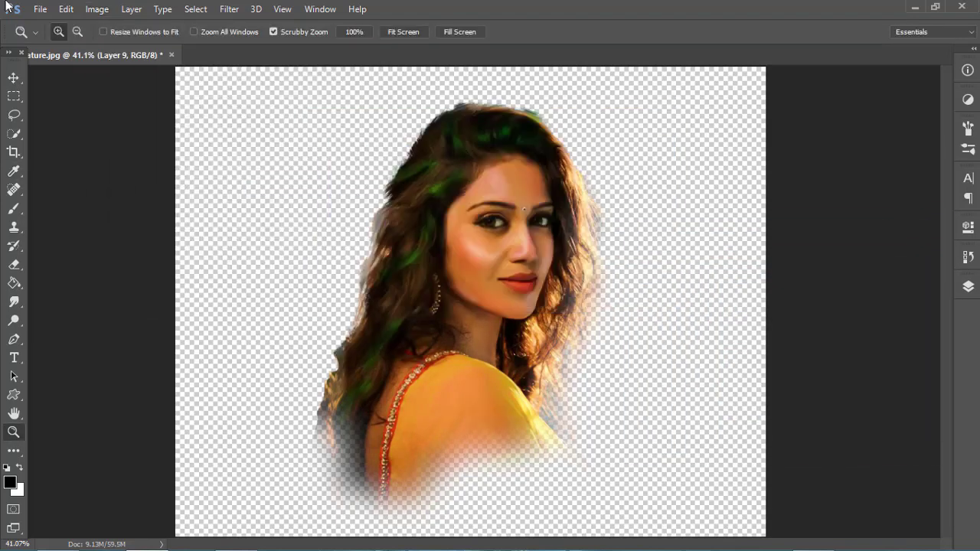
{"action": "left_click", "coordinate": [96, 8]}
{"action": "left_click", "coordinate": [372, 138]}
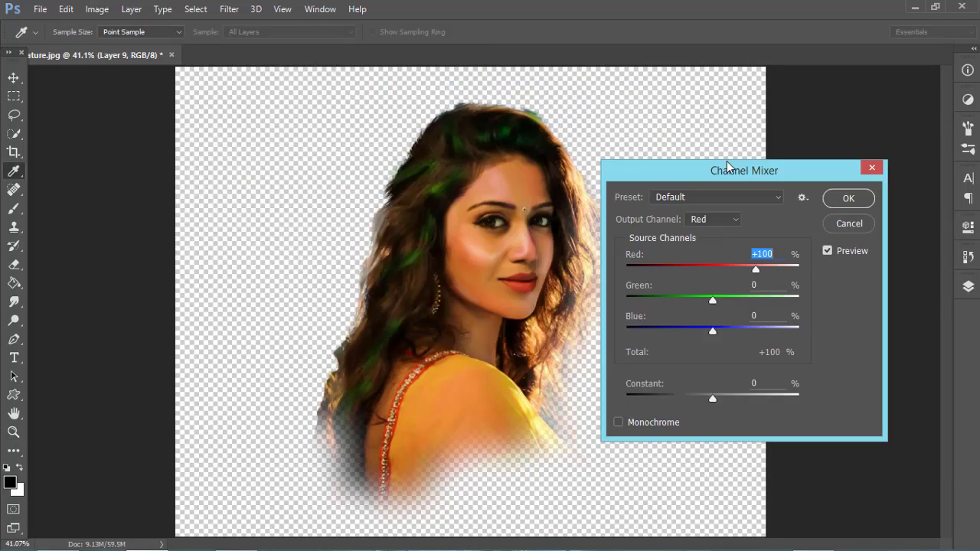
{"action": "left_click_drag", "start_coordinate": [796, 285], "coordinate": [794, 314]}
{"action": "left_click", "coordinate": [751, 232]}
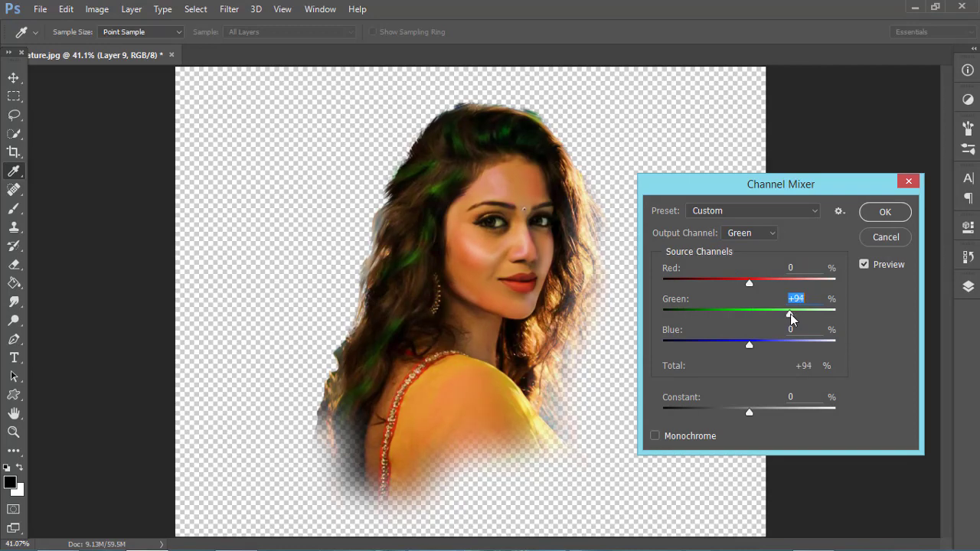
{"action": "left_click", "coordinate": [878, 215]}
Open Filter > Camera Raw Filter on Layer 9
{"action": "key", "text": "z"}
{"action": "left_click", "coordinate": [229, 9]}
{"action": "left_click", "coordinate": [273, 95]}
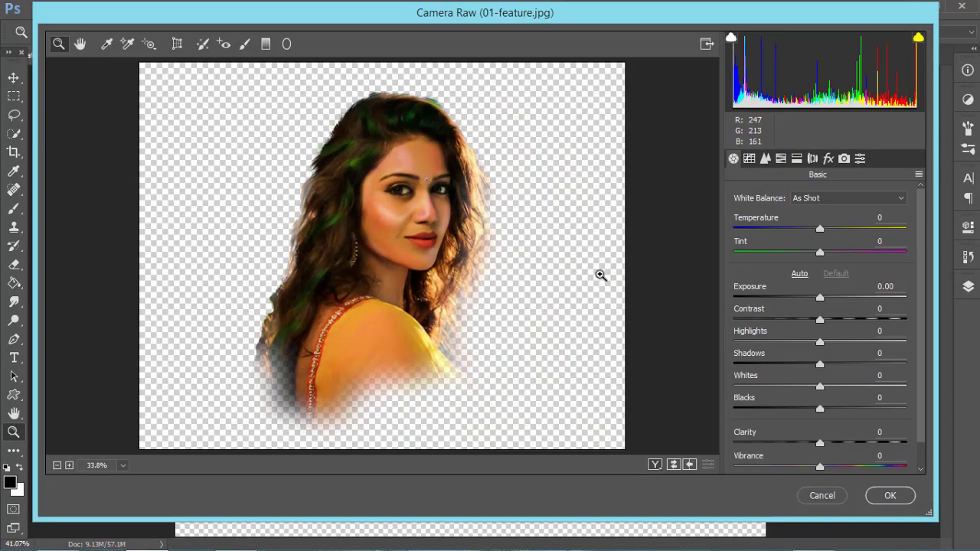
In Camera Raw, sharpen to 88, add noise reduction, set shadows +50 and whites +17
{"action": "left_click", "coordinate": [765, 158]}
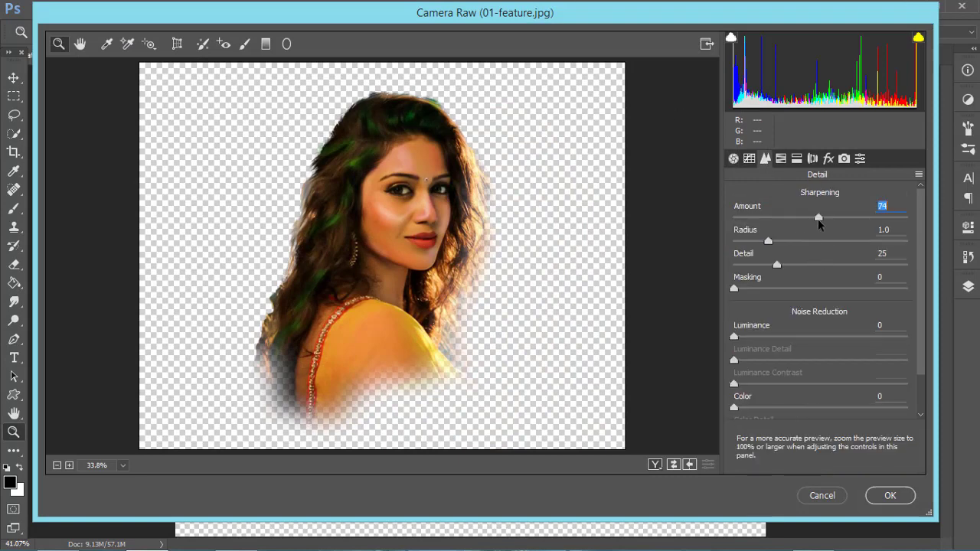
{"action": "left_click_drag", "start_coordinate": [819, 219], "coordinate": [835, 218]}
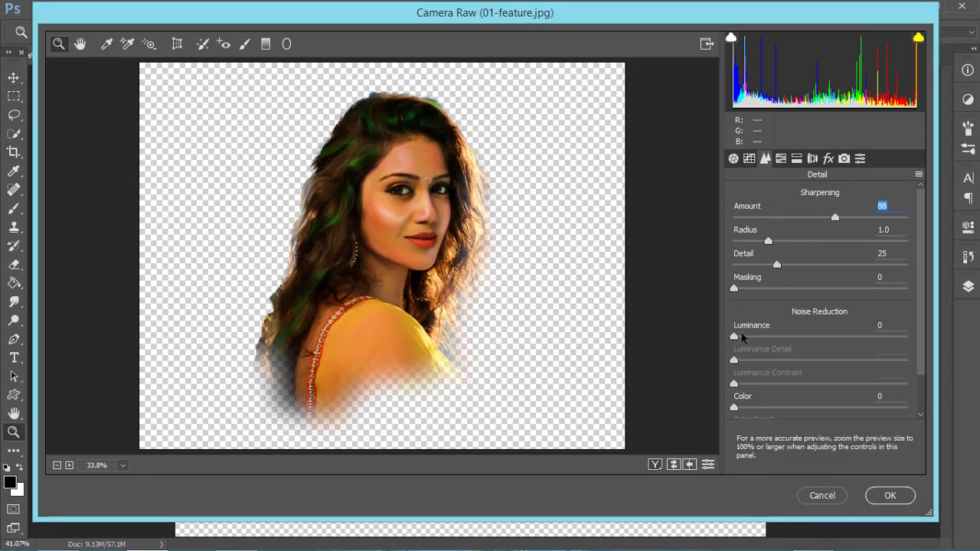
{"action": "left_click_drag", "start_coordinate": [740, 336], "coordinate": [766, 337]}
{"action": "left_click", "coordinate": [733, 158]}
{"action": "mouse_move", "coordinate": [820, 320]}
{"action": "left_mouse_down"}
{"action": "mouse_move", "coordinate": [805, 341]}
{"action": "mouse_move", "coordinate": [863, 375]}
{"action": "left_mouse_up"}
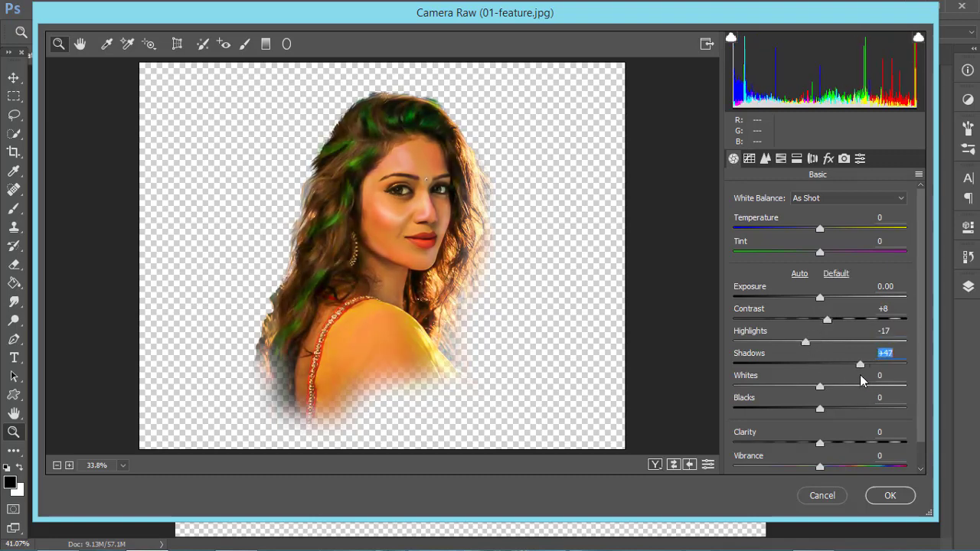
{"action": "left_click_drag", "start_coordinate": [809, 346], "coordinate": [802, 346]}
{"action": "mouse_move", "coordinate": [820, 443]}
{"action": "left_mouse_down"}
{"action": "mouse_move", "coordinate": [843, 444]}
{"action": "mouse_move", "coordinate": [826, 444]}
{"action": "mouse_move", "coordinate": [825, 467]}
{"action": "left_mouse_up"}
{"action": "left_click_drag", "start_coordinate": [818, 387], "coordinate": [834, 387]}
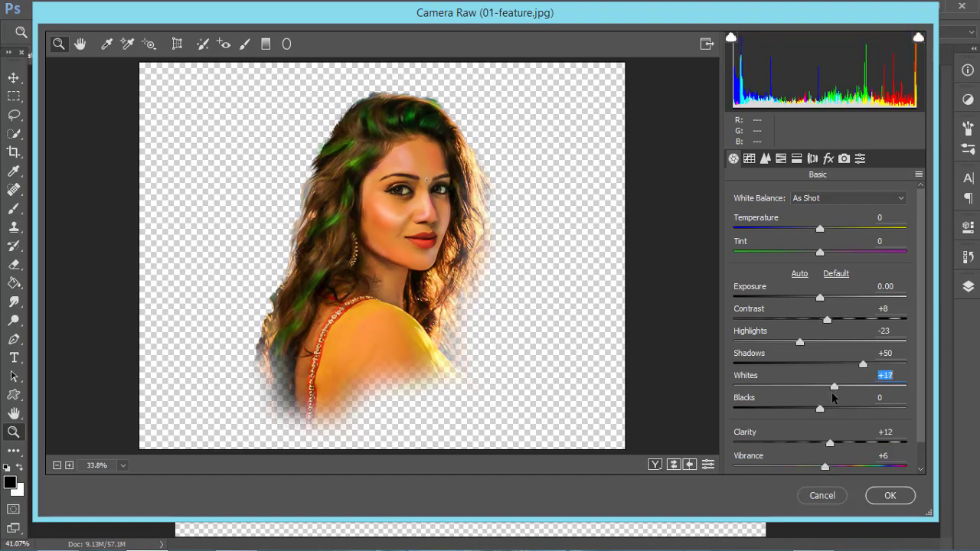
{"action": "mouse_move", "coordinate": [799, 342]}
{"action": "left_mouse_down"}
{"action": "mouse_move", "coordinate": [833, 342]}
{"action": "mouse_move", "coordinate": [819, 347]}
{"action": "left_mouse_up"}
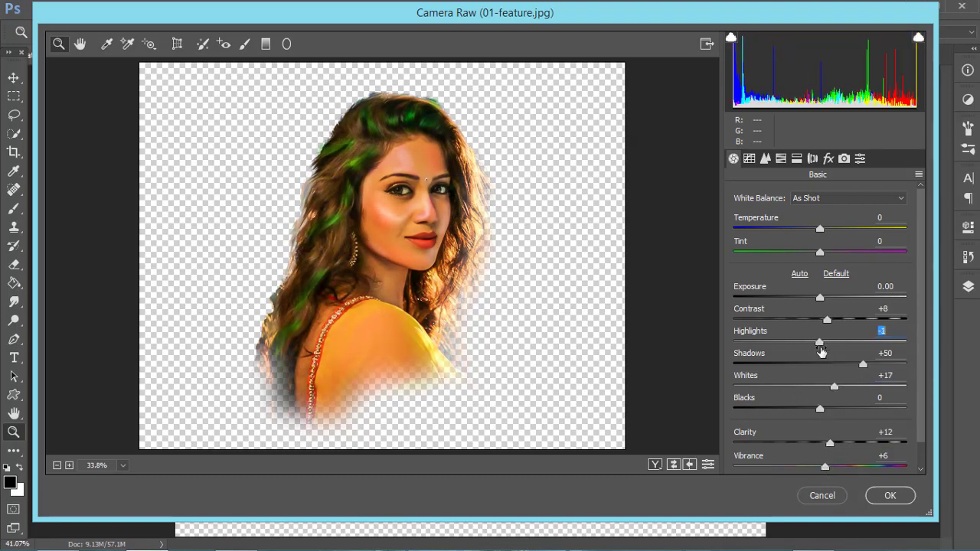
Ease sharpening, set luminance noise reduction to 24, lower Oranges luminance, and apply the filter
{"action": "left_click", "coordinate": [765, 159]}
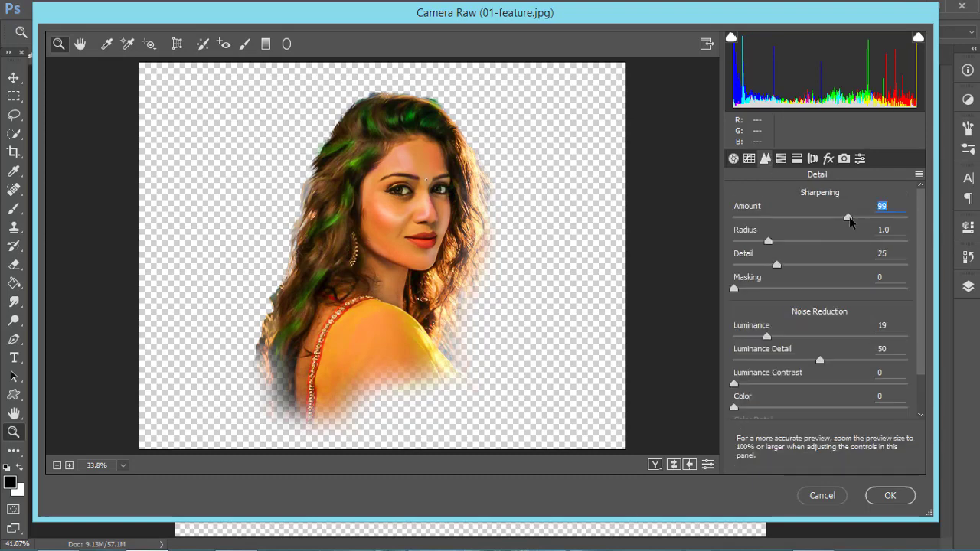
{"action": "left_click_drag", "start_coordinate": [850, 222], "coordinate": [847, 222]}
{"action": "left_click_drag", "start_coordinate": [767, 337], "coordinate": [777, 341]}
{"action": "left_click", "coordinate": [781, 158]}
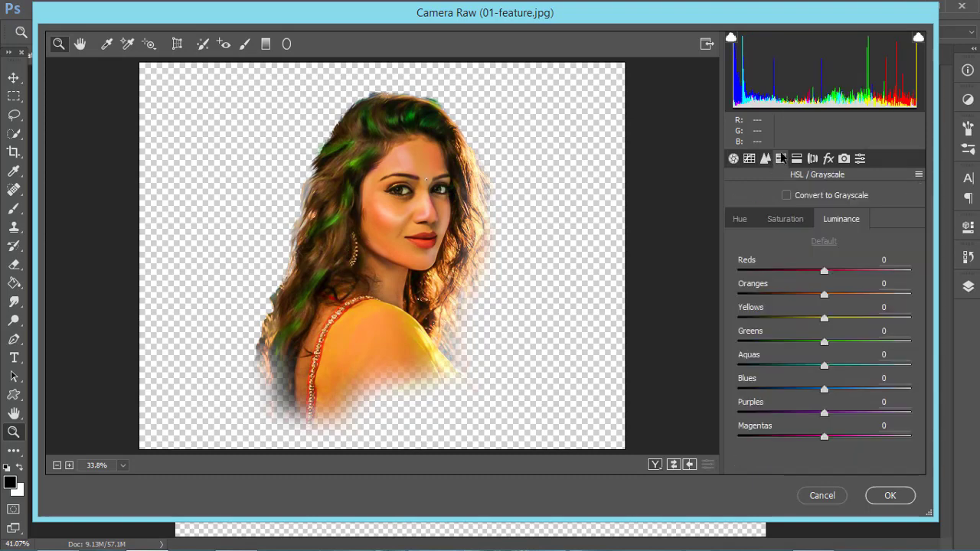
{"action": "left_click", "coordinate": [825, 219]}
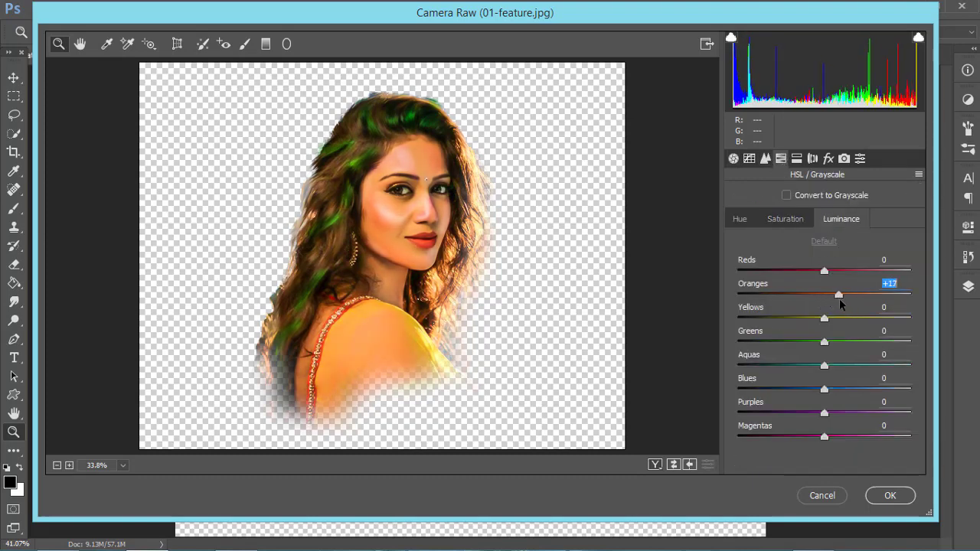
{"action": "left_click_drag", "start_coordinate": [833, 298], "coordinate": [831, 305]}
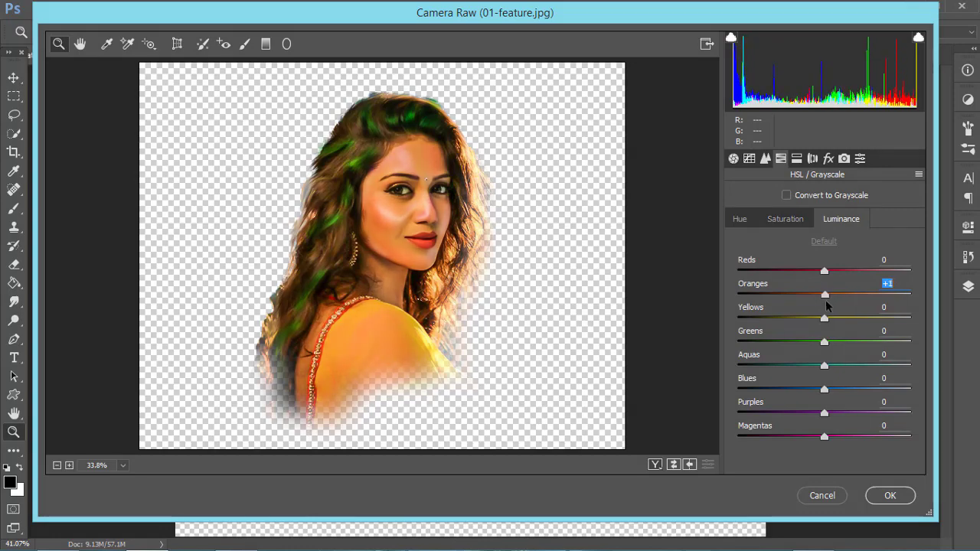
{"action": "left_click", "coordinate": [786, 219]}
{"action": "left_click", "coordinate": [888, 496]}
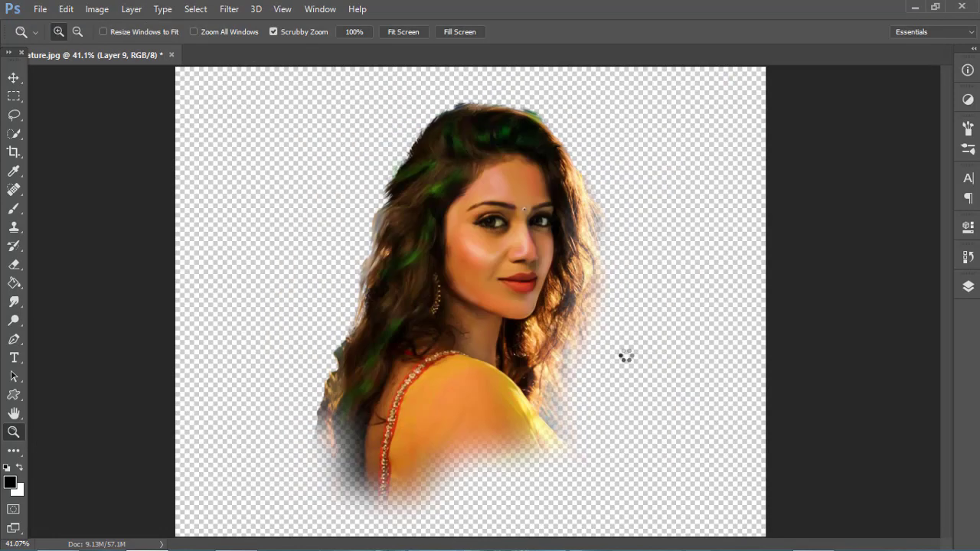
Compare the portrait before and after the Camera Raw filter in History, keeping the result
{"action": "left_click", "coordinate": [968, 286]}
{"action": "left_click", "coordinate": [968, 258]}
{"action": "left_click", "coordinate": [850, 451]}
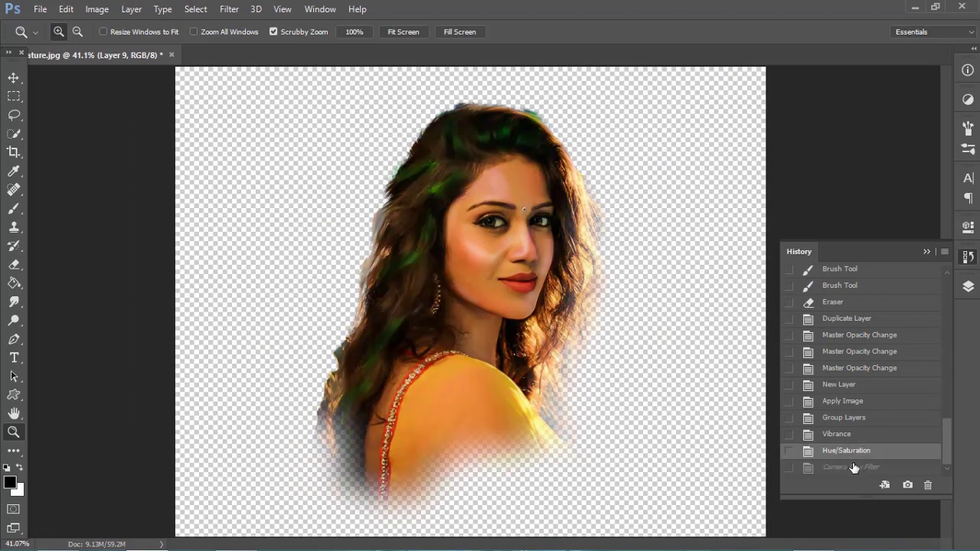
{"action": "left_click", "coordinate": [854, 468]}
{"action": "left_click", "coordinate": [850, 451]}
{"action": "left_click", "coordinate": [853, 468]}
{"action": "left_click", "coordinate": [968, 258]}
Zoom out to the whole canvas and add an empty layer above Group 1
{"action": "right_click", "coordinate": [387, 308]}
{"action": "left_click", "coordinate": [458, 401]}
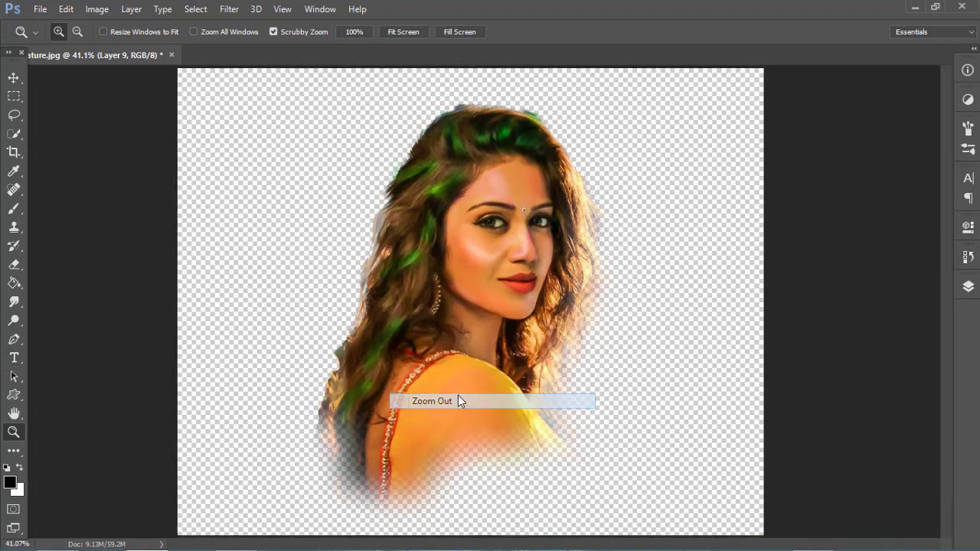
{"action": "right_click", "coordinate": [525, 313]}
{"action": "left_click", "coordinate": [558, 405]}
{"action": "left_click", "coordinate": [968, 286]}
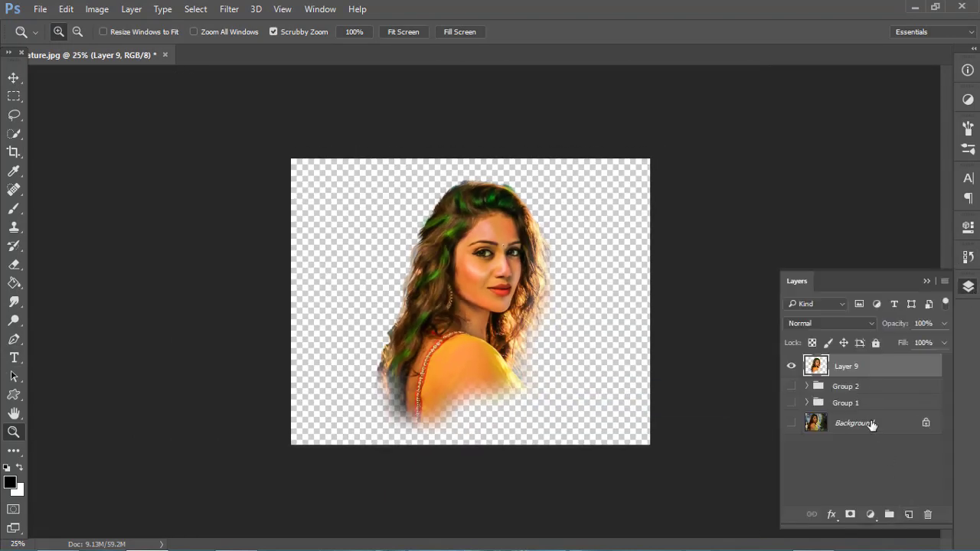
{"action": "left_click", "coordinate": [846, 403]}
{"action": "left_click", "coordinate": [909, 515]}
Browse the Rough textures folder in File Explorer for texture_37, then return to Photoshop
{"action": "left_click", "coordinate": [147, 538]}
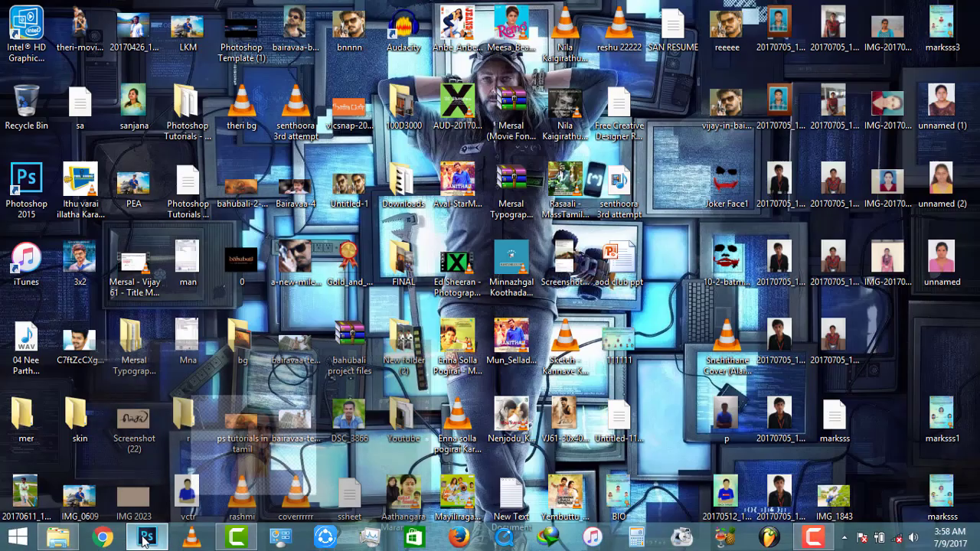
{"action": "left_click", "coordinate": [69, 542]}
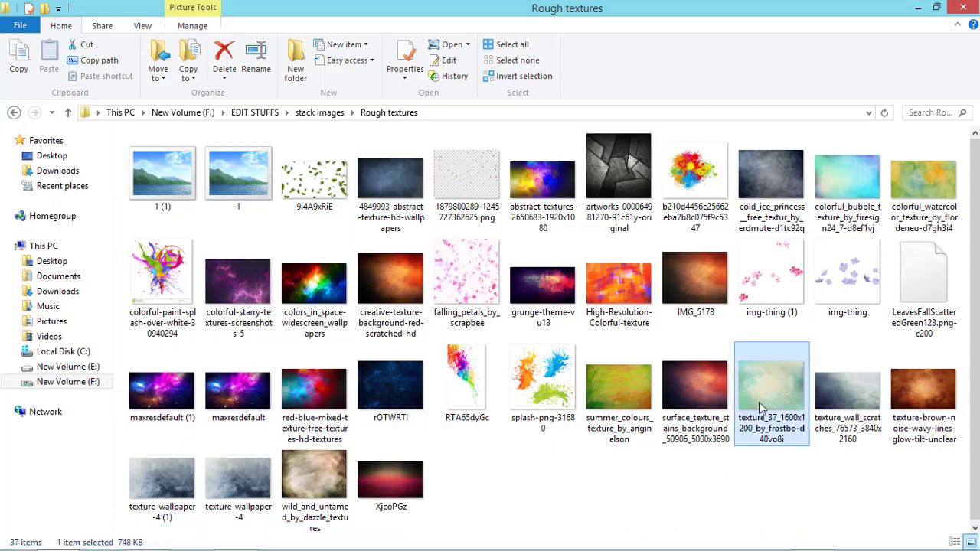
{"action": "mouse_move", "coordinate": [491, 550]}
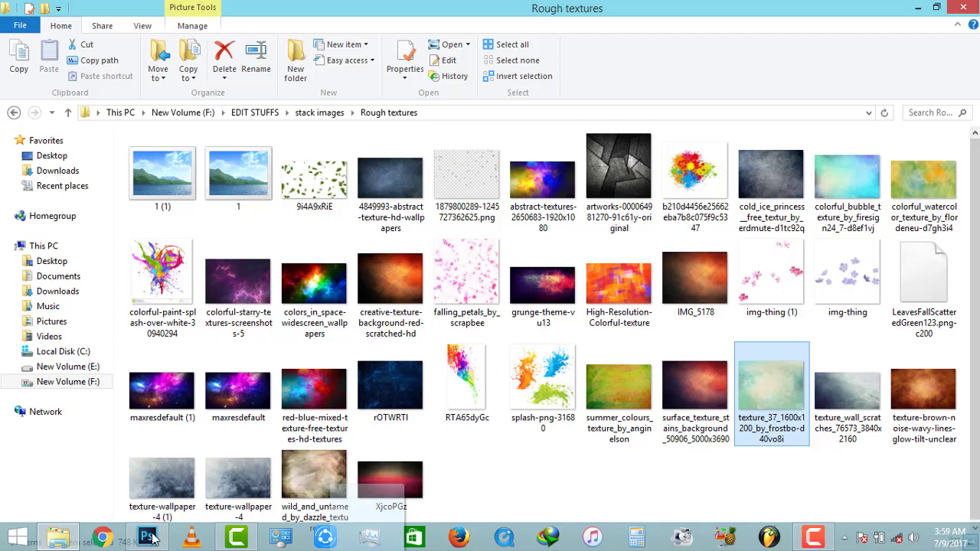
{"action": "left_click", "coordinate": [148, 538]}
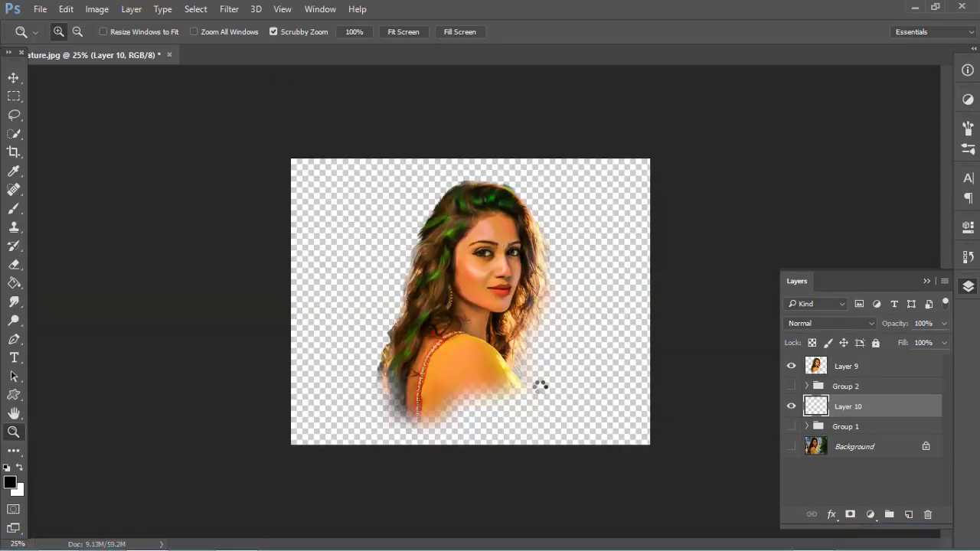
Place texture_37 in the document and stretch it to the full canvas height
{"action": "left_click_drag", "start_coordinate": [389, 240], "coordinate": [369, 159]}
{"action": "left_click_drag", "start_coordinate": [551, 361], "coordinate": [568, 444]}
{"action": "left_click_drag", "start_coordinate": [370, 302], "coordinate": [358, 302]}
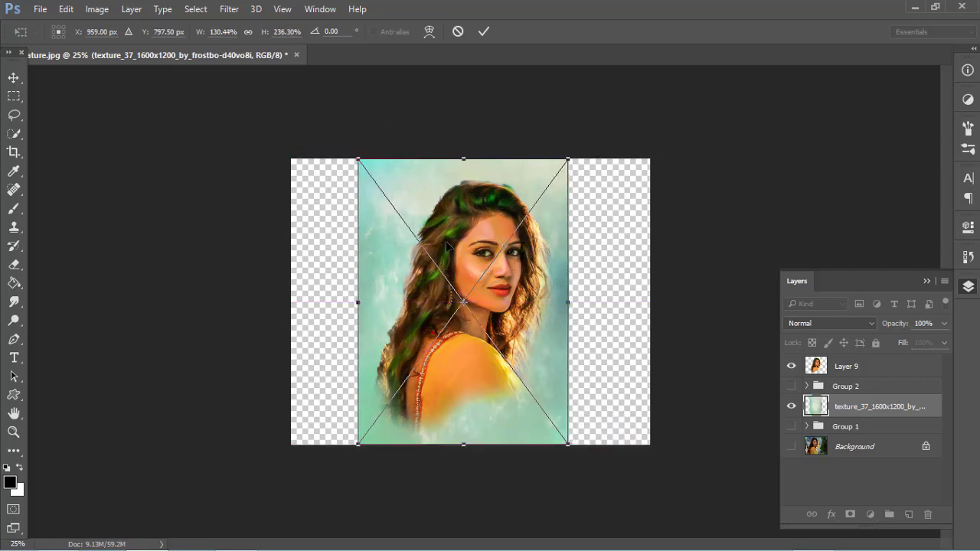
{"action": "key", "text": "Return"}
Crop the canvas so its sides match the texture's left and right edges
{"action": "key", "text": "c"}
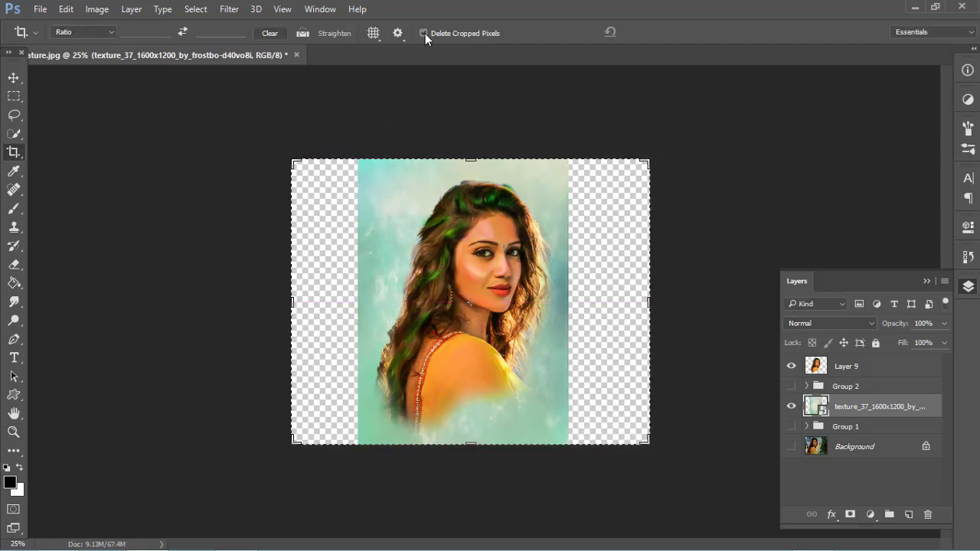
{"action": "left_click_drag", "start_coordinate": [299, 299], "coordinate": [324, 302]}
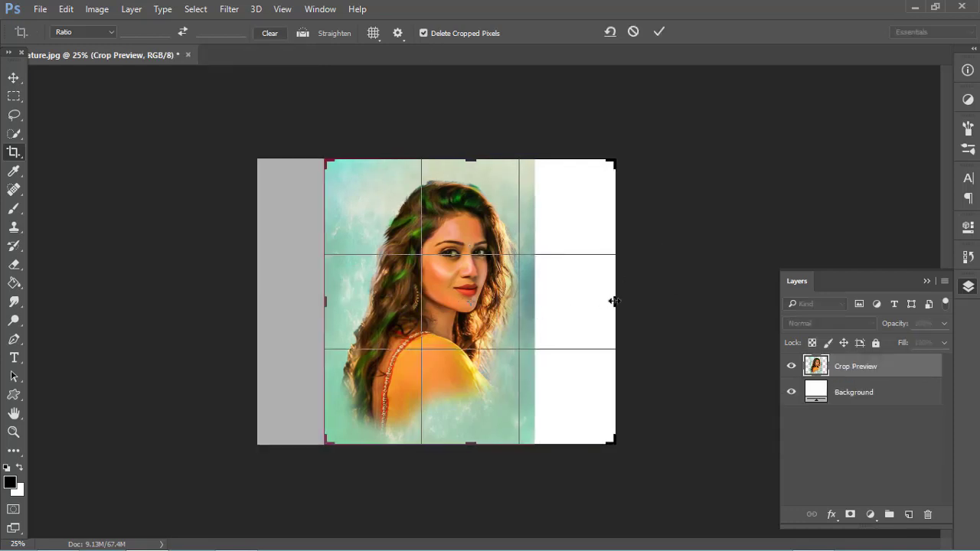
{"action": "left_click_drag", "start_coordinate": [613, 301], "coordinate": [575, 298]}
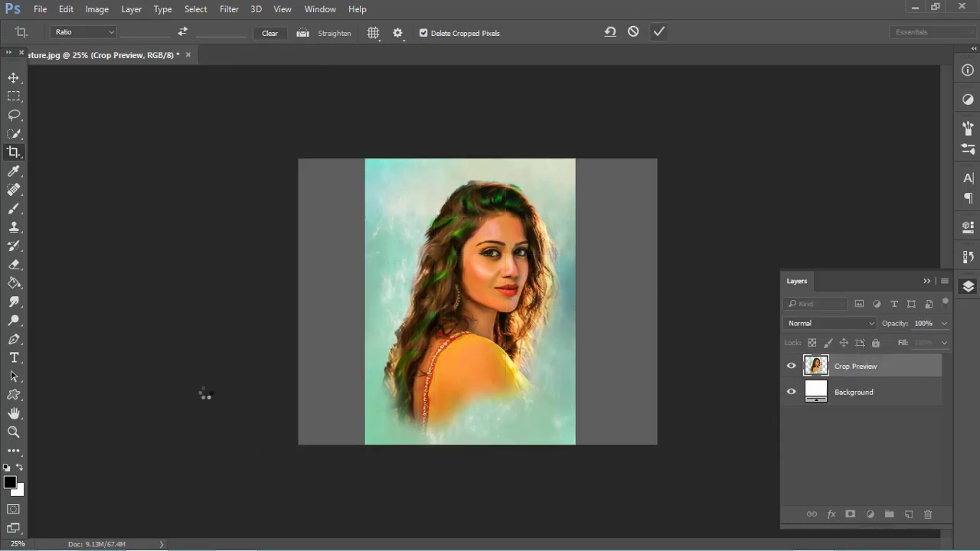
{"action": "key", "text": "z"}
{"action": "left_click", "coordinate": [461, 390]}
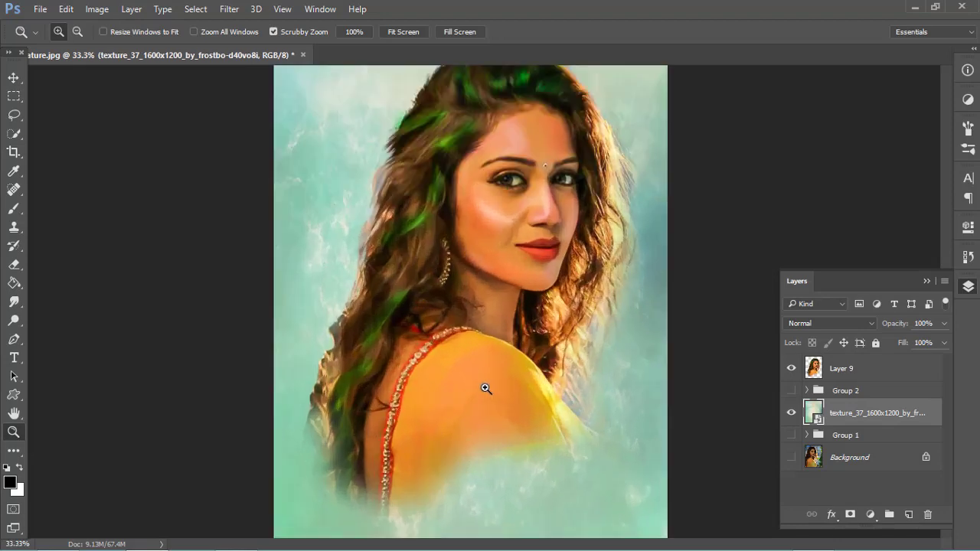
{"action": "scroll", "coordinate": [537, 301], "scroll_direction": "up", "scroll_amount": 1}
{"action": "right_click", "coordinate": [476, 276]}
Add a new Layer 10 above Layer 9 and clip it to the portrait layer
{"action": "left_click", "coordinate": [521, 370]}
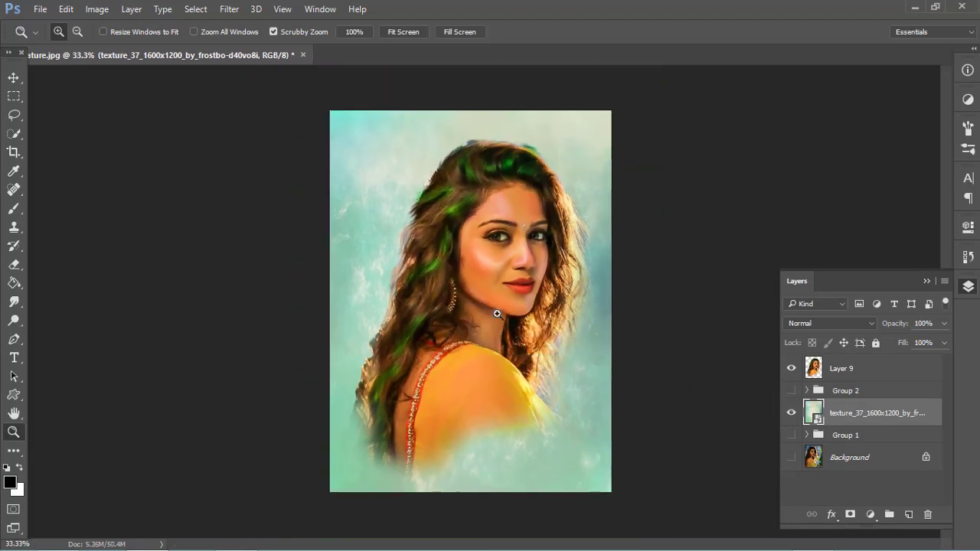
{"action": "right_click", "coordinate": [480, 283]}
{"action": "left_click", "coordinate": [523, 377]}
{"action": "left_click", "coordinate": [842, 368]}
{"action": "left_click", "coordinate": [909, 515]}
{"action": "right_click", "coordinate": [856, 368]}
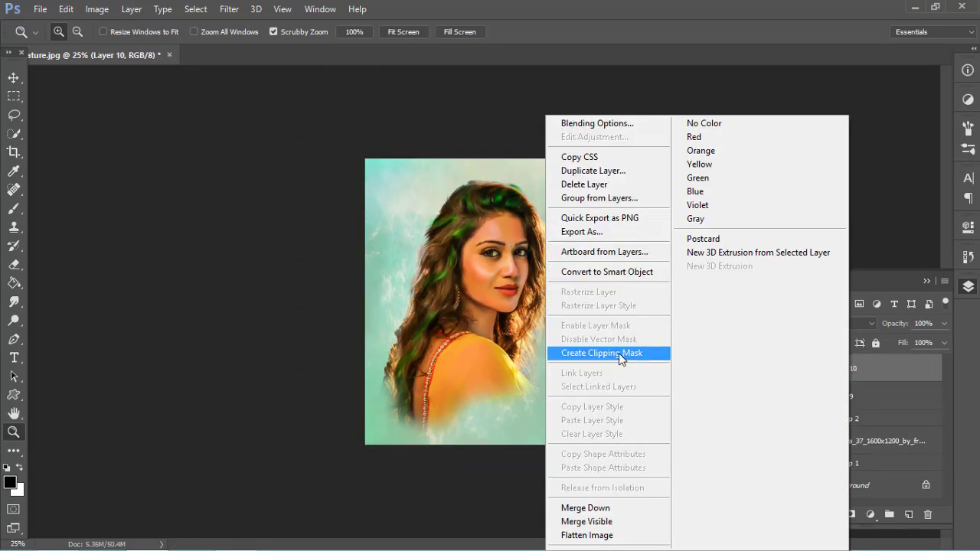
{"action": "left_click", "coordinate": [617, 353]}
Smudge the lower-left hair strands into the teal backdrop with an 83 px Smudge brush
{"action": "left_click", "coordinate": [14, 302]}
{"action": "right_click", "coordinate": [544, 339]}
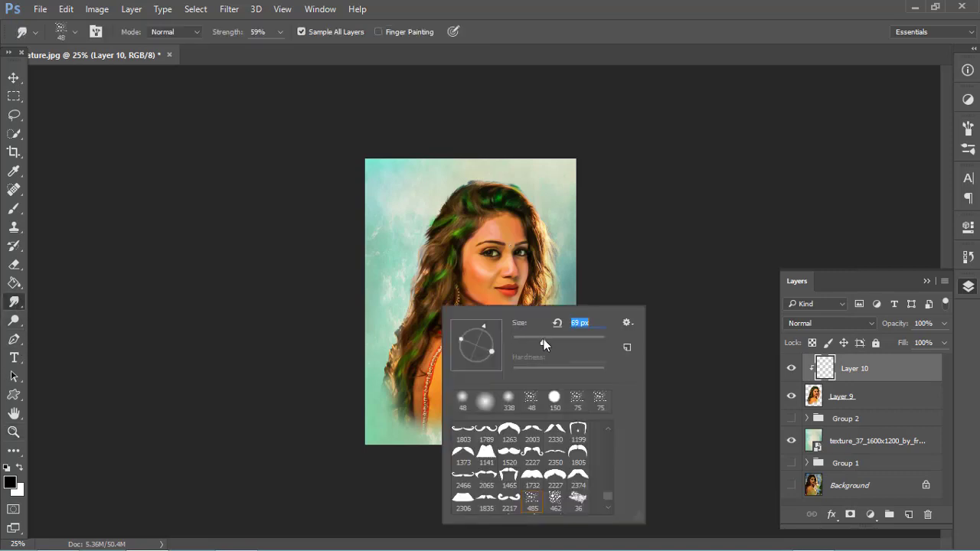
{"action": "key", "text": "Return"}
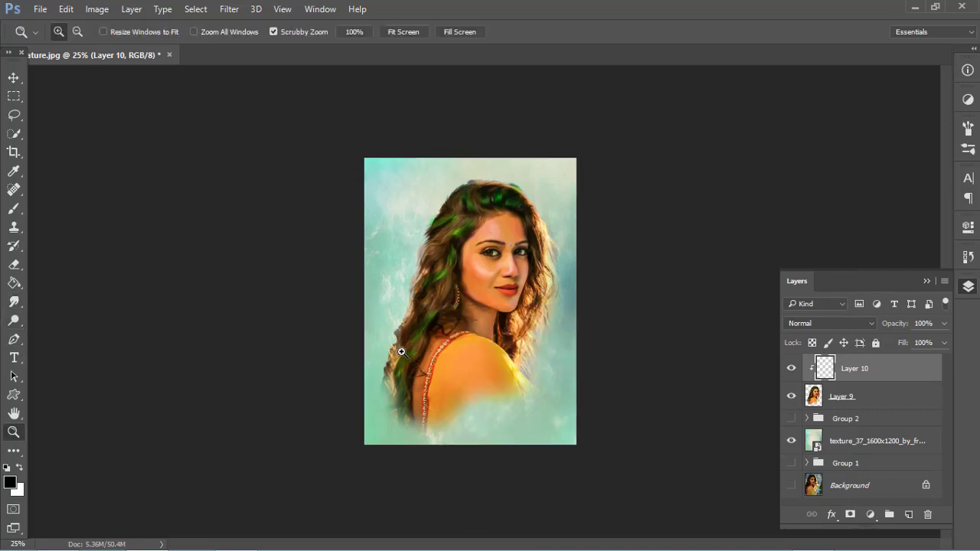
{"action": "left_click", "coordinate": [399, 349], "text": "ctrl"}
{"action": "right_click", "coordinate": [491, 335]}
{"action": "left_click_drag", "start_coordinate": [490, 335], "coordinate": [494, 335]}
{"action": "key", "text": "Return"}
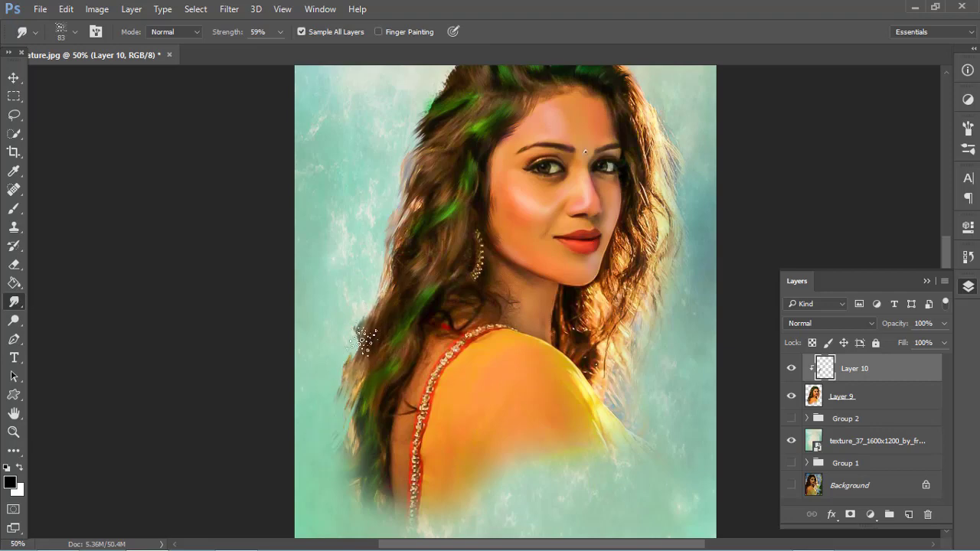
{"action": "scroll", "coordinate": [353, 299], "scroll_direction": "up", "scroll_amount": 1}
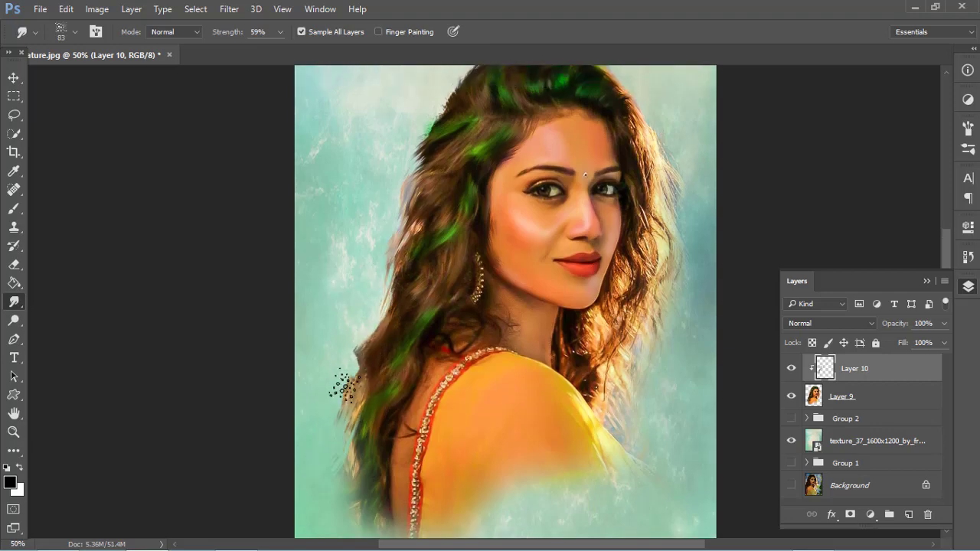
Release Layer 10 from Layer 9's clipping mask
{"action": "right_click", "coordinate": [837, 372]}
{"action": "left_click", "coordinate": [628, 353]}
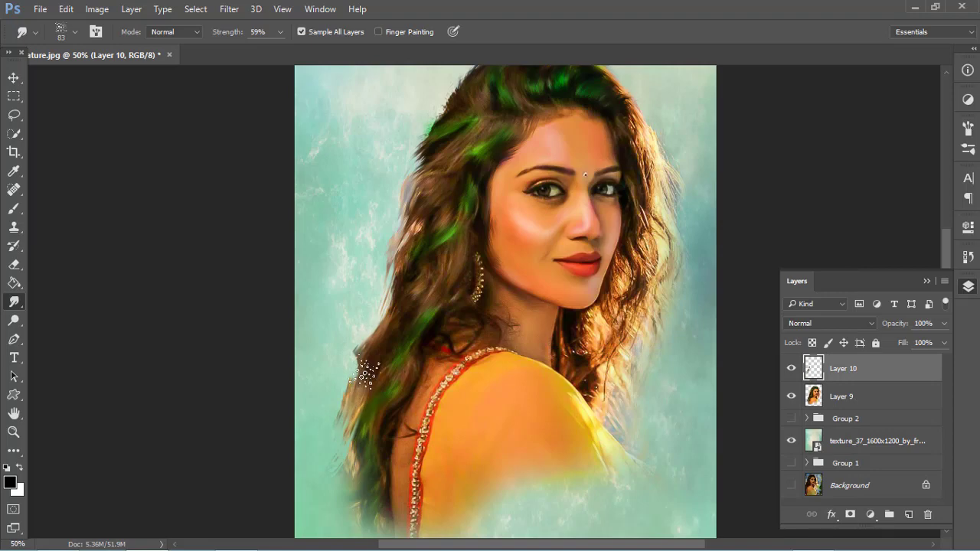
{"action": "scroll", "coordinate": [351, 440], "scroll_direction": "up", "scroll_amount": 1}
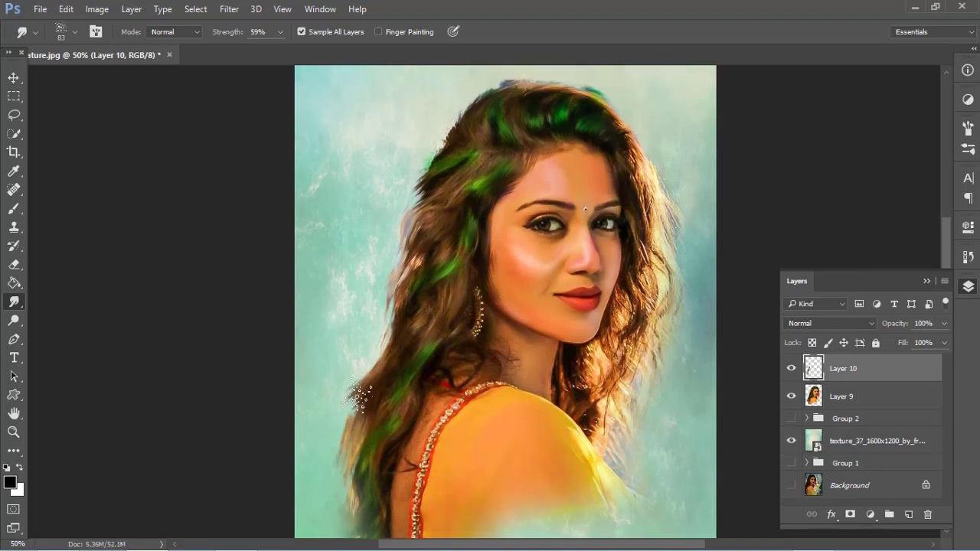
{"action": "key", "text": "z"}
{"action": "right_click", "coordinate": [357, 367]}
{"action": "left_click", "coordinate": [389, 383]}
Try soft Eraser strokes on Layer 9's lower dress and hair, then undo them
{"action": "left_click", "coordinate": [842, 396]}
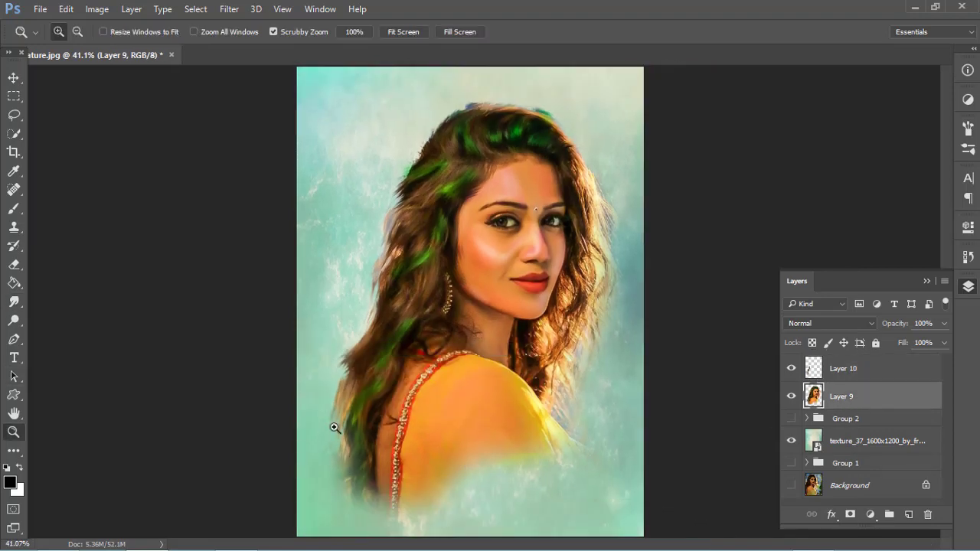
{"action": "key", "text": "e"}
{"action": "right_click", "coordinate": [609, 422]}
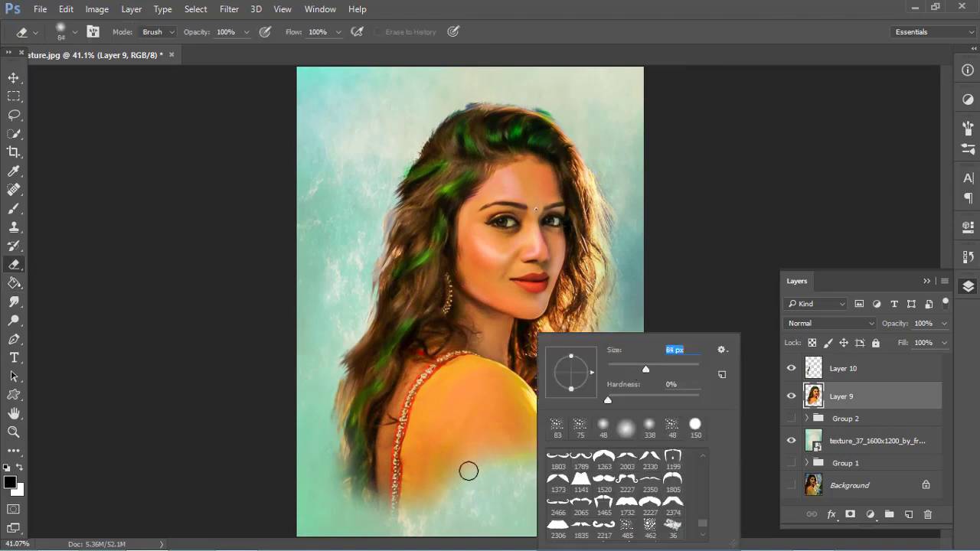
{"action": "mouse_move", "coordinate": [451, 461]}
{"action": "left_mouse_down"}
{"action": "mouse_move", "coordinate": [420, 508]}
{"action": "mouse_move", "coordinate": [350, 490]}
{"action": "mouse_move", "coordinate": [344, 412]}
{"action": "mouse_move", "coordinate": [323, 447]}
{"action": "left_mouse_up"}
{"action": "key", "text": "ctrl+alt+z"}
{"action": "key", "text": "ctrl+alt+z"}
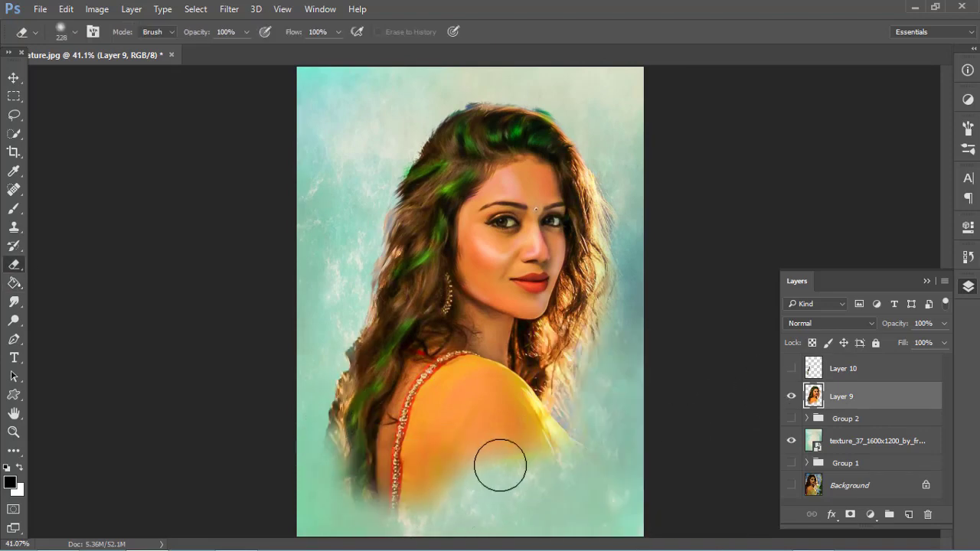
Erase the lower-left hair and dress edges with a 417 px soft eraser
{"action": "right_click", "coordinate": [501, 464]}
{"action": "left_click_drag", "start_coordinate": [643, 366], "coordinate": [653, 366]}
{"action": "mouse_move", "coordinate": [317, 426]}
{"action": "left_mouse_down"}
{"action": "mouse_move", "coordinate": [291, 470]}
{"action": "mouse_move", "coordinate": [296, 357]}
{"action": "left_mouse_up"}
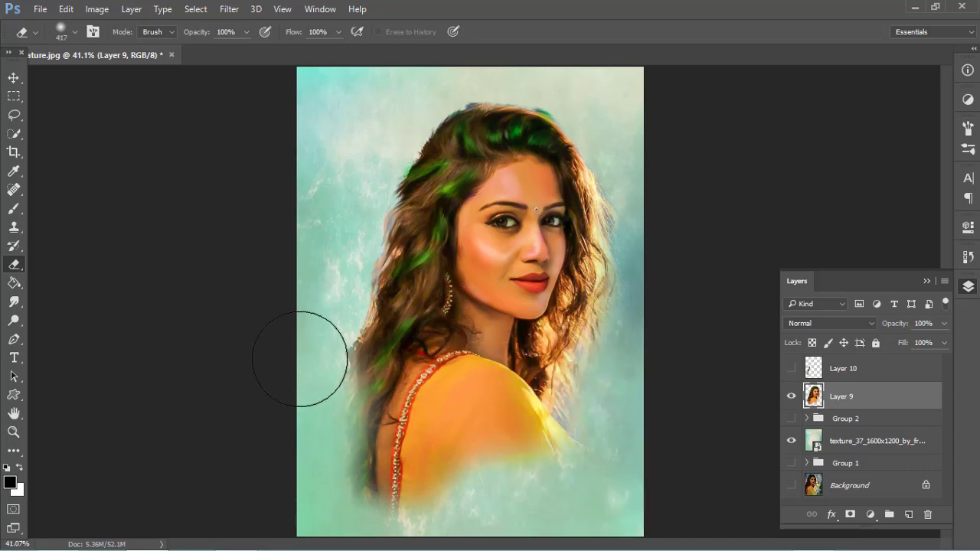
{"action": "key", "text": "z"}
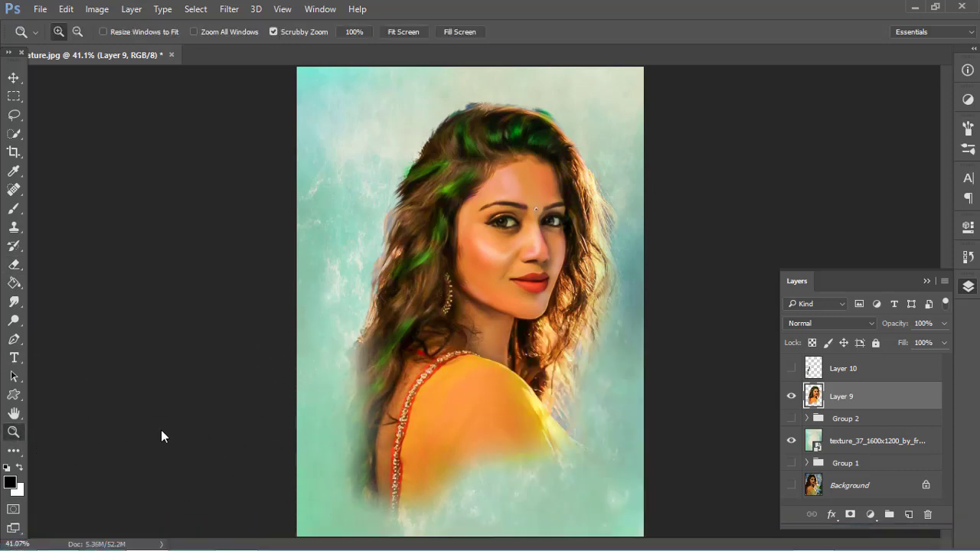
{"action": "right_click", "coordinate": [365, 415]}
{"action": "left_click", "coordinate": [410, 506]}
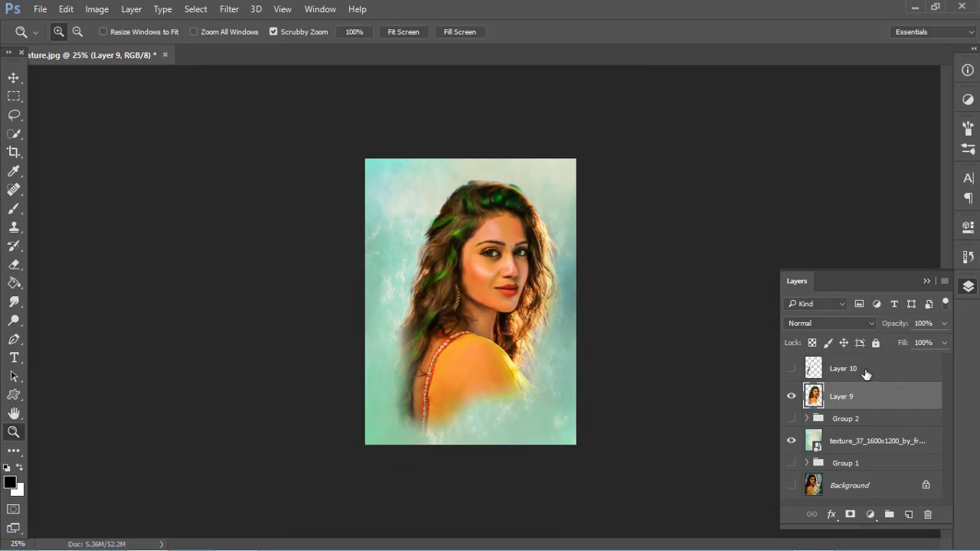
{"action": "left_click", "coordinate": [864, 371]}
Smudge the upper-right and right hair edges into the backdrop with a 50 px tip
{"action": "key", "text": "ctrl+z"}
{"action": "key", "text": "ctrl+z"}
{"action": "left_click_drag", "start_coordinate": [537, 216], "coordinate": [536, 281]}
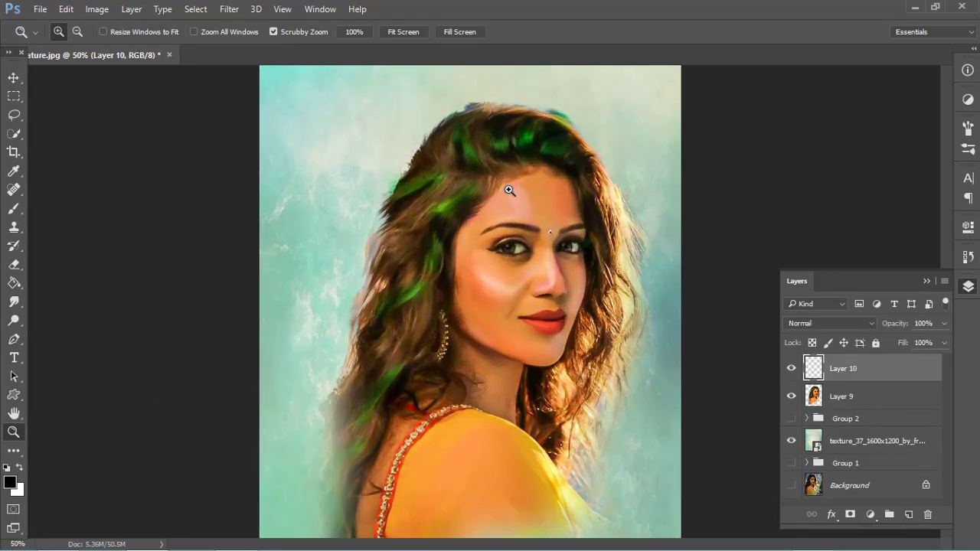
{"action": "left_click", "coordinate": [14, 303]}
{"action": "right_click", "coordinate": [525, 207]}
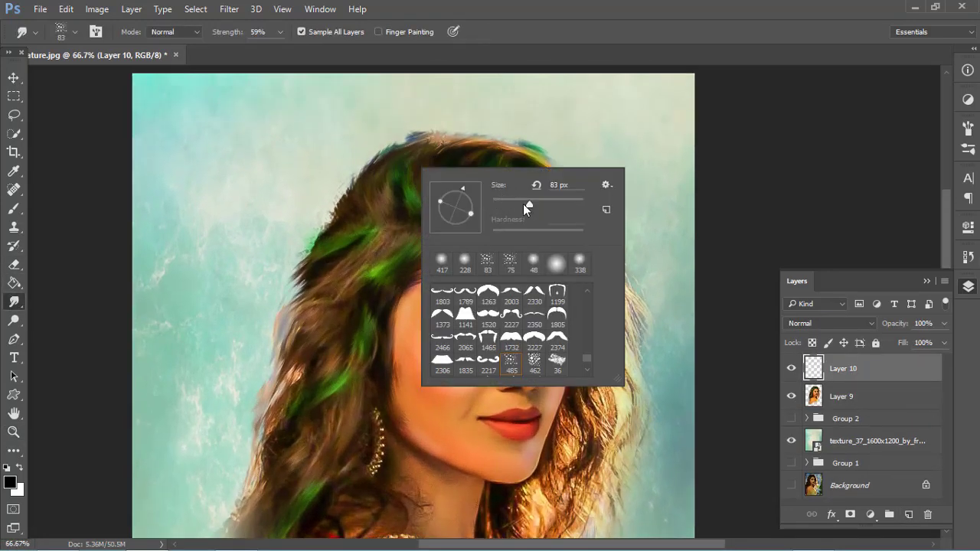
{"action": "key", "text": "Return"}
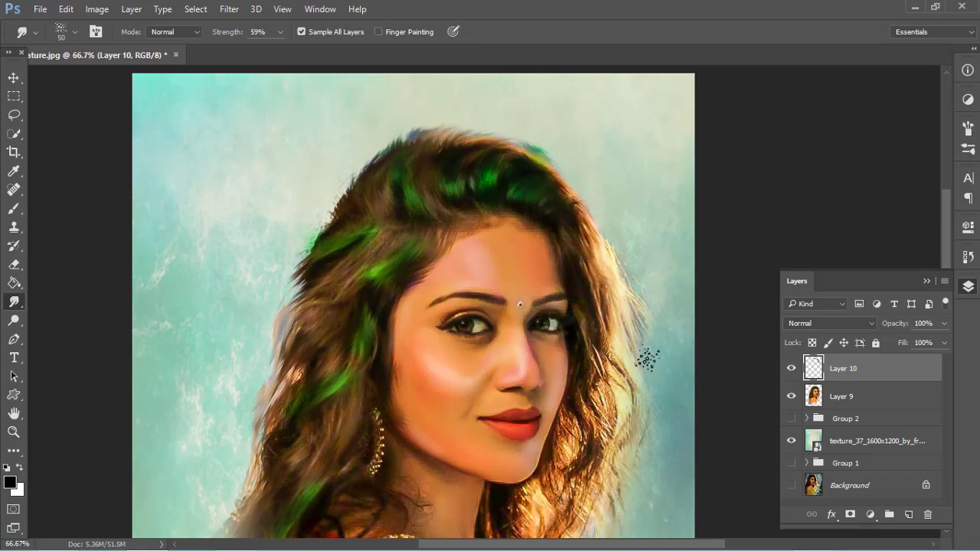
{"action": "scroll", "coordinate": [592, 268], "scroll_direction": "down", "scroll_amount": 2}
{"action": "scroll", "coordinate": [609, 352], "scroll_direction": "down", "scroll_amount": 1}
{"action": "scroll", "coordinate": [590, 329], "scroll_direction": "down", "scroll_amount": 2}
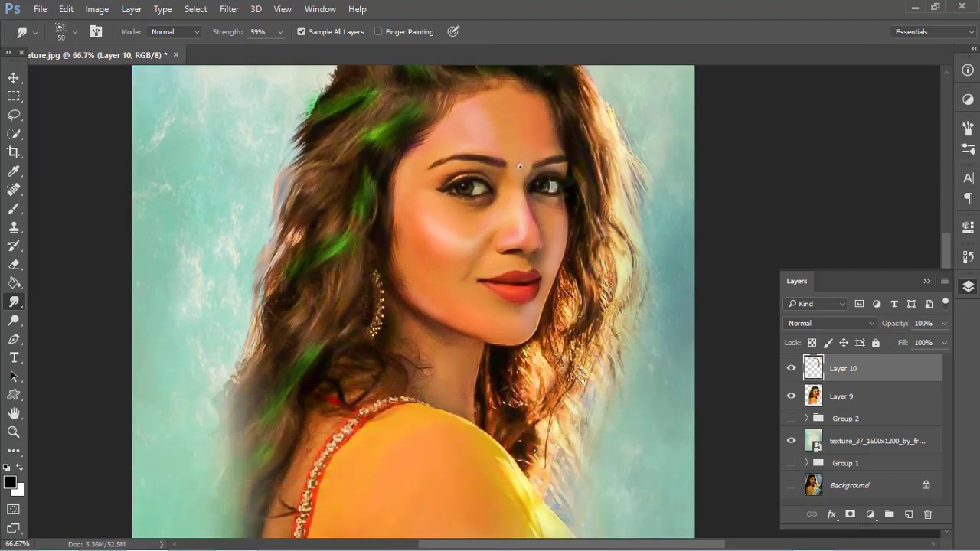
{"action": "scroll", "coordinate": [567, 360], "scroll_direction": "down", "scroll_amount": 1}
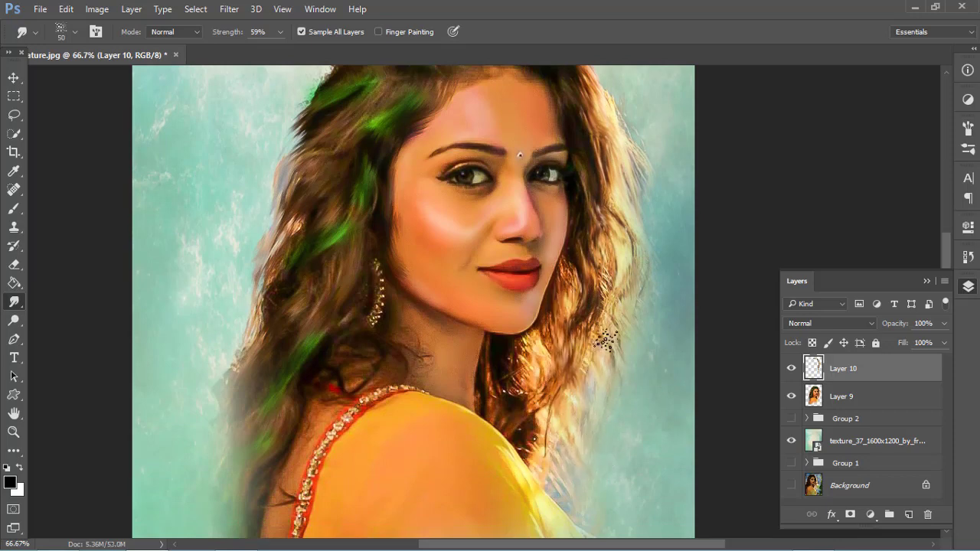
Merge Layer 10 down into the portrait's Layer 9
{"action": "key", "text": "z"}
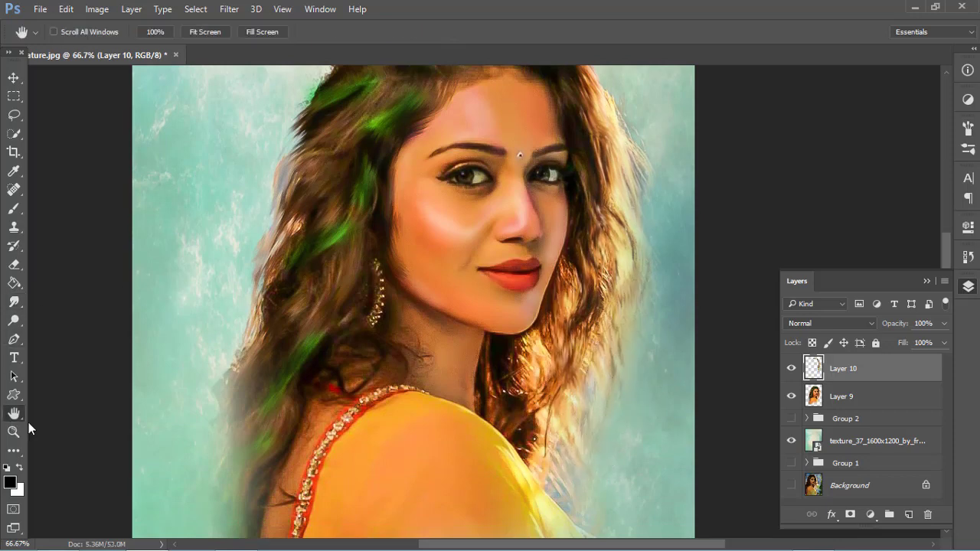
{"action": "key", "text": "ctrl+0"}
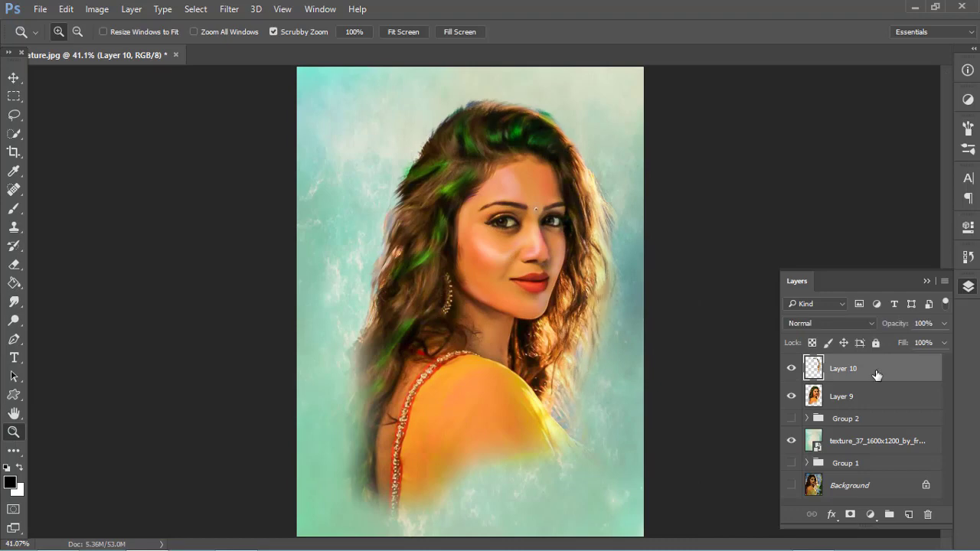
{"action": "right_click", "coordinate": [880, 369]}
{"action": "left_click", "coordinate": [612, 508]}
{"action": "left_click", "coordinate": [909, 515]}
Swap to the light foreground colour and zoom to 200% on the hairline for brushing
{"action": "key", "text": "b"}
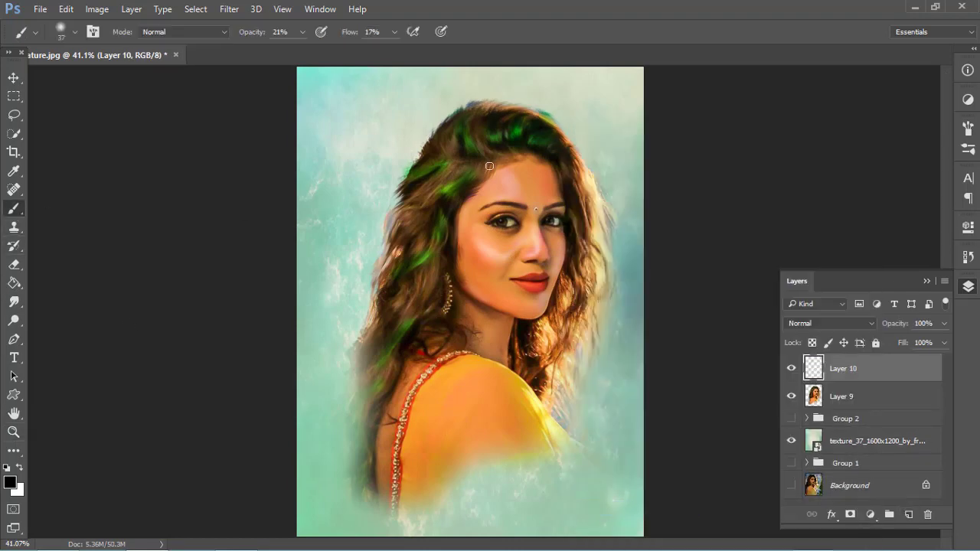
{"action": "right_click", "coordinate": [494, 167]}
{"action": "key", "text": "x"}
{"action": "key", "text": "z"}
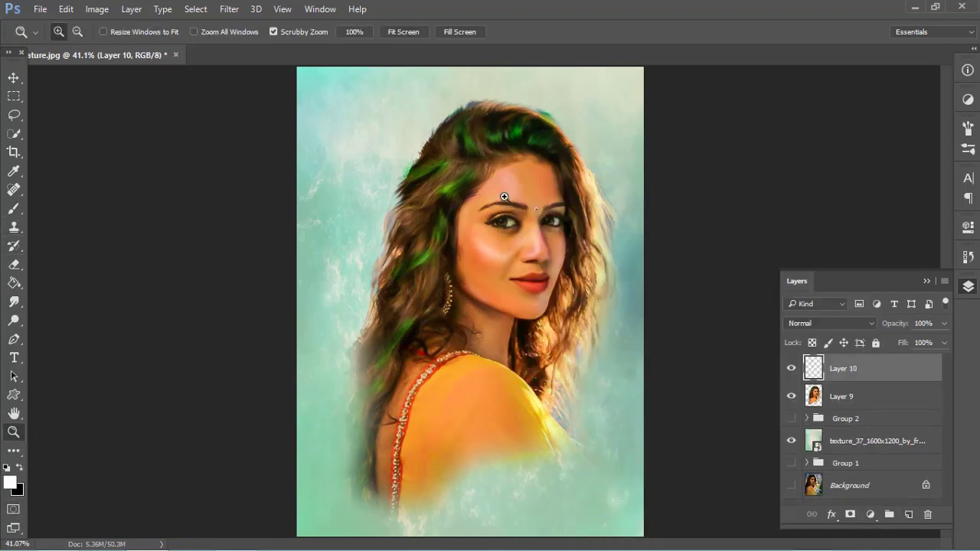
{"action": "left_click", "coordinate": [554, 278]}
{"action": "left_click", "coordinate": [528, 158]}
{"action": "left_click", "coordinate": [13, 209]}
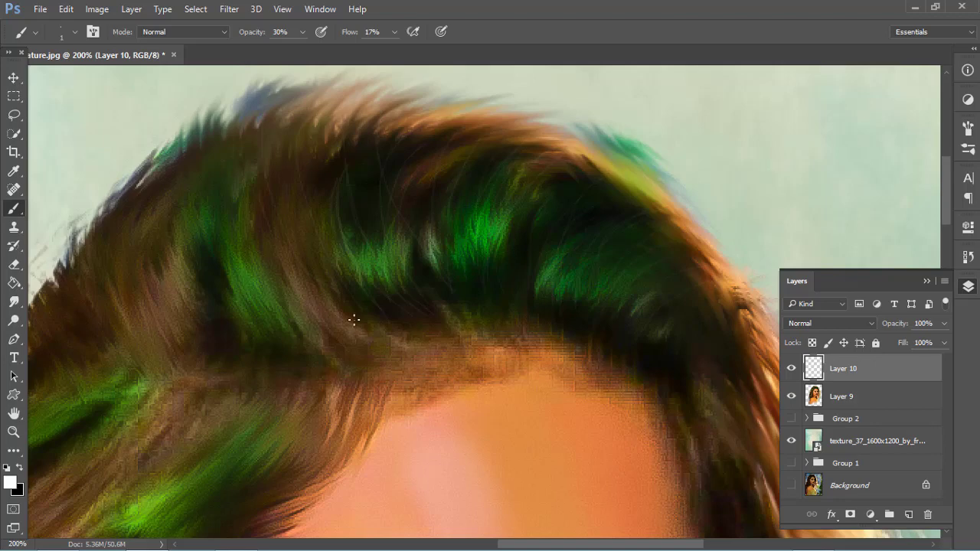
Paint thin 1 px light hair strands around the hairline at 30% opacity
{"action": "scroll", "coordinate": [359, 273], "scroll_direction": "down", "scroll_amount": 3}
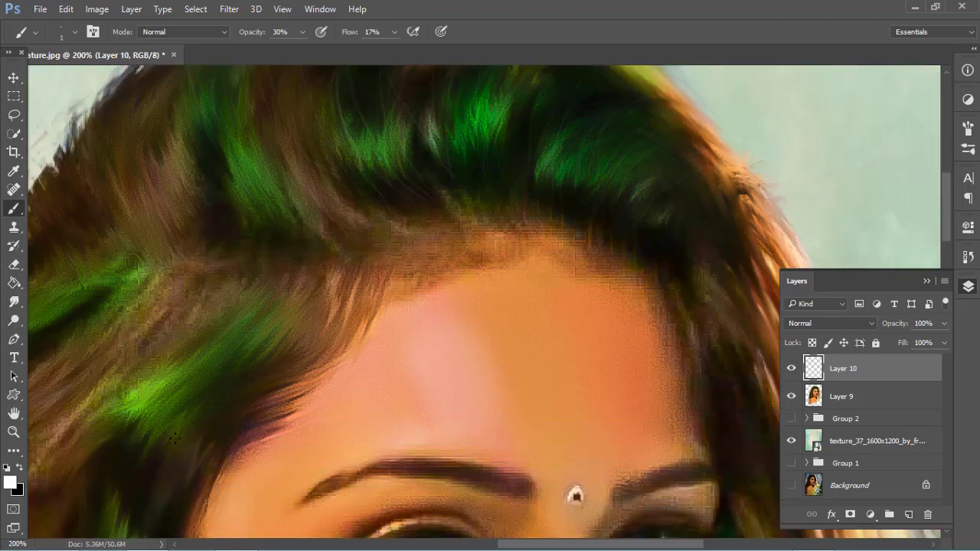
{"action": "mouse_move", "coordinate": [576, 496]}
{"action": "left_mouse_down"}
{"action": "mouse_move", "coordinate": [720, 494]}
{"action": "mouse_move", "coordinate": [751, 449]}
{"action": "mouse_move", "coordinate": [751, 404]}
{"action": "left_mouse_up"}
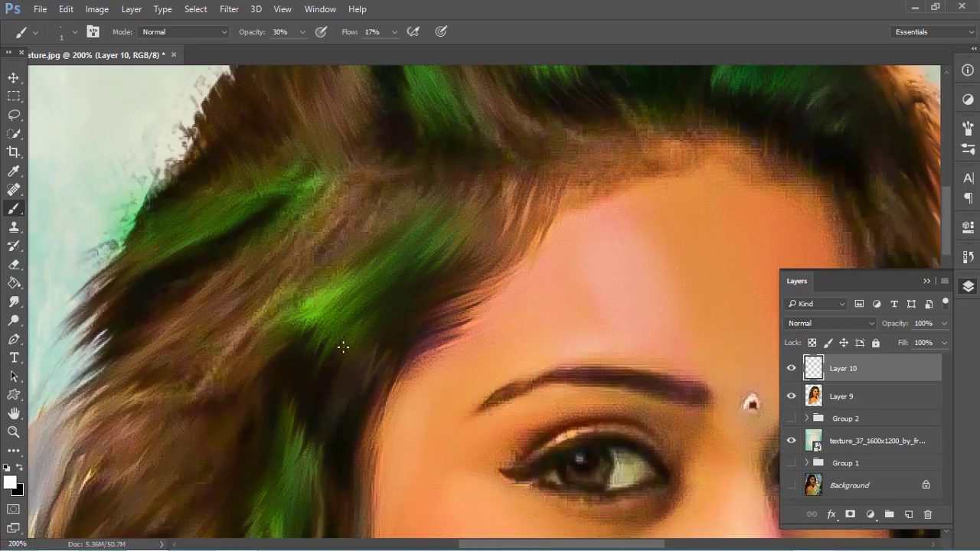
{"action": "scroll", "coordinate": [150, 318], "scroll_direction": "down", "scroll_amount": 2}
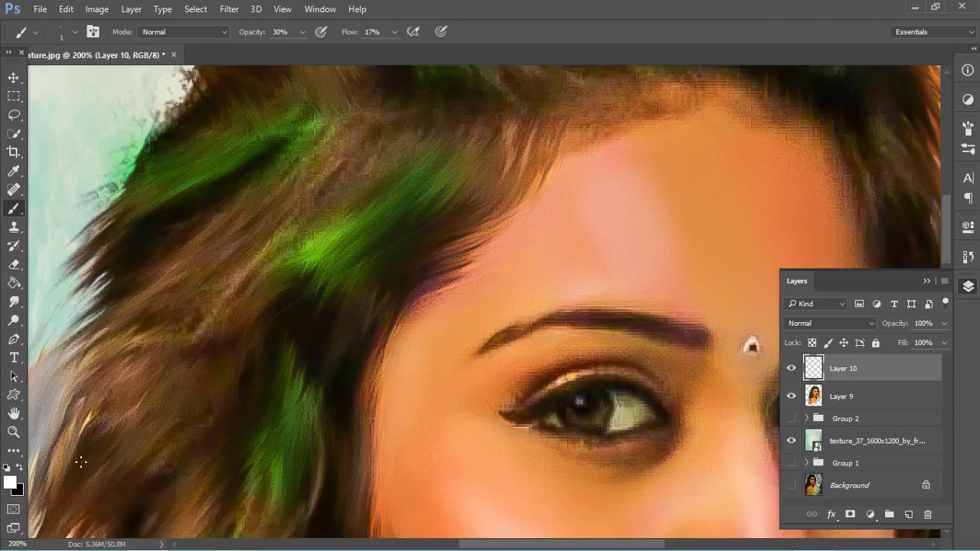
{"action": "scroll", "coordinate": [76, 464], "scroll_direction": "down", "scroll_amount": 1}
{"action": "scroll", "coordinate": [148, 471], "scroll_direction": "down", "scroll_amount": 1}
{"action": "key", "text": "z"}
{"action": "right_click", "coordinate": [142, 349]}
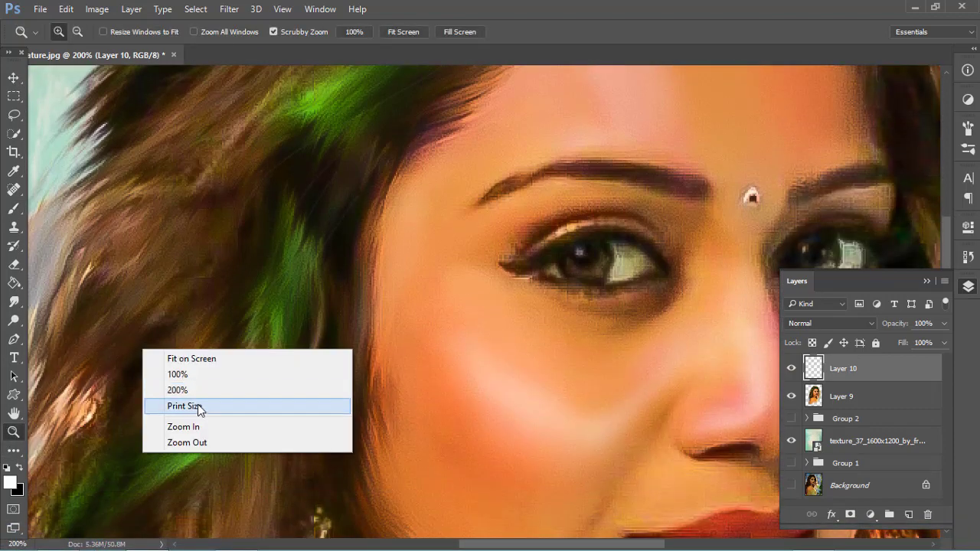
{"action": "left_click", "coordinate": [165, 376]}
{"action": "left_click", "coordinate": [14, 208]}
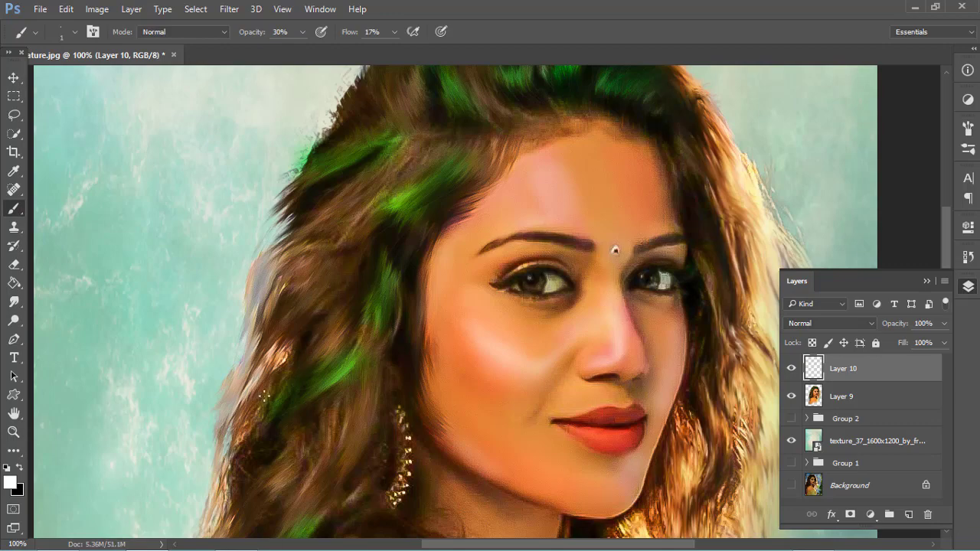
{"action": "scroll", "coordinate": [263, 396], "scroll_direction": "down", "scroll_amount": 1}
{"action": "scroll", "coordinate": [264, 395], "scroll_direction": "down", "scroll_amount": 1}
{"action": "left_click", "coordinate": [14, 432]}
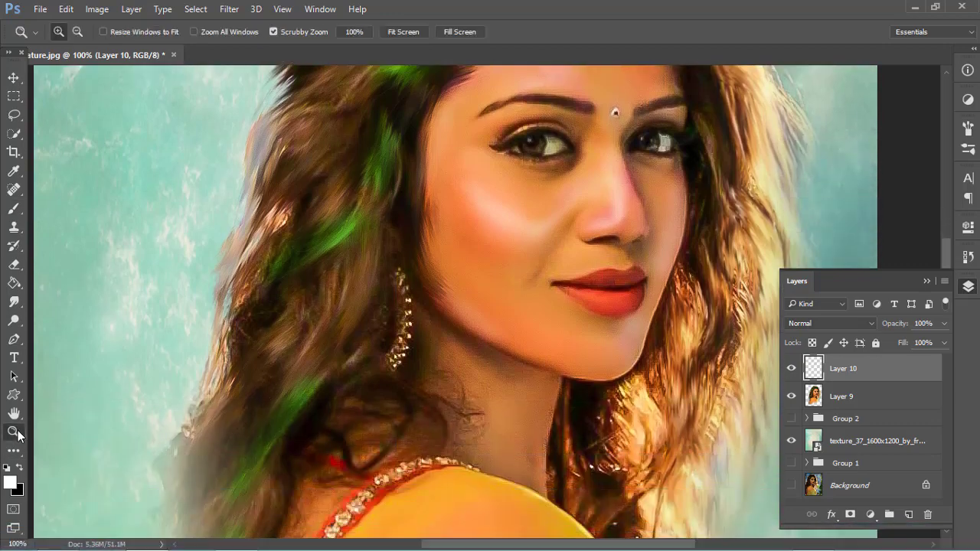
{"action": "key", "text": "ctrl+0"}
Duplicate the hair-strand layer as Layer 10 copy
{"action": "key", "text": "ctrl+j"}
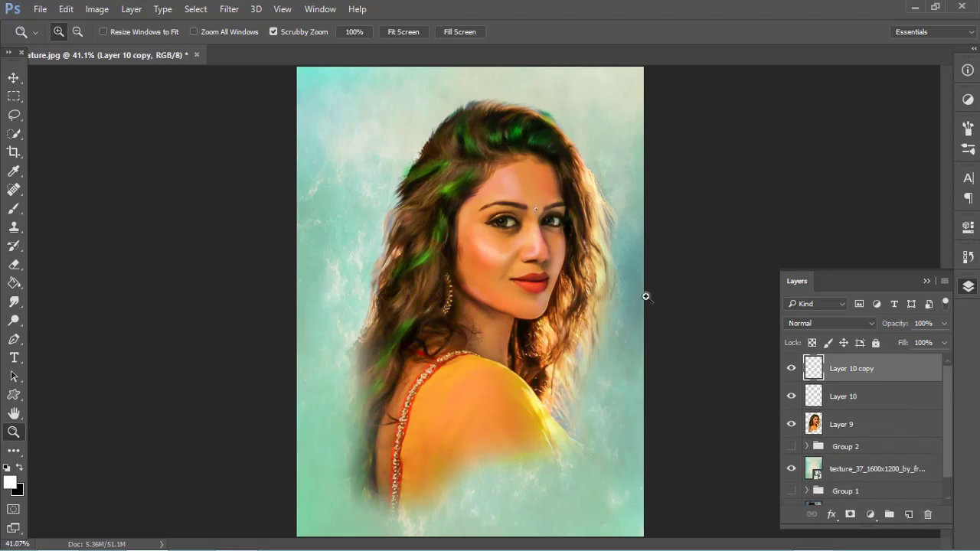
{"action": "left_click", "coordinate": [520, 158]}
{"action": "right_click", "coordinate": [512, 176]}
{"action": "left_click", "coordinate": [523, 201]}
{"action": "left_click", "coordinate": [927, 281]}
{"action": "left_click", "coordinate": [968, 287]}
Apply a Camera Raw filter to the texture layer with Temperature +4 and Vibrance +32
{"action": "left_click", "coordinate": [873, 468]}
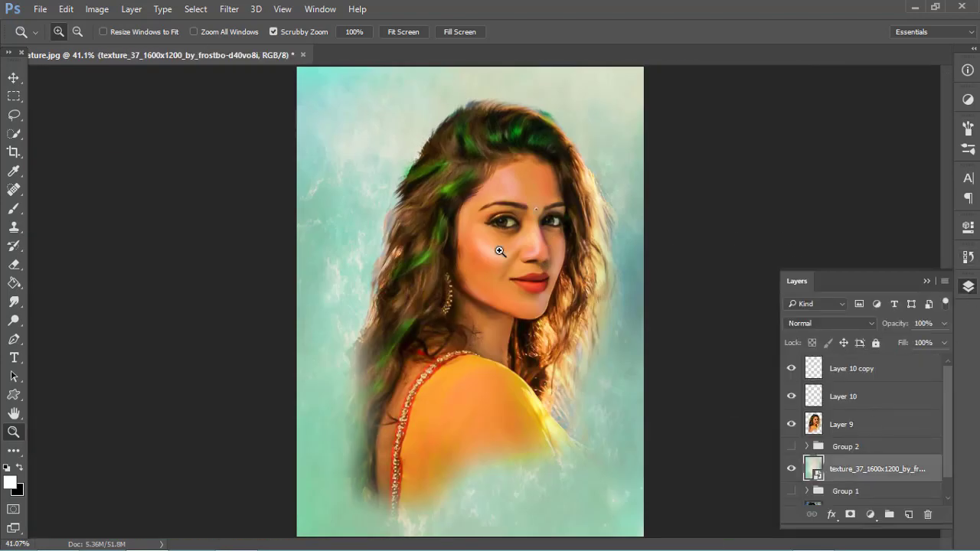
{"action": "left_click", "coordinate": [229, 8]}
{"action": "left_click", "coordinate": [265, 91]}
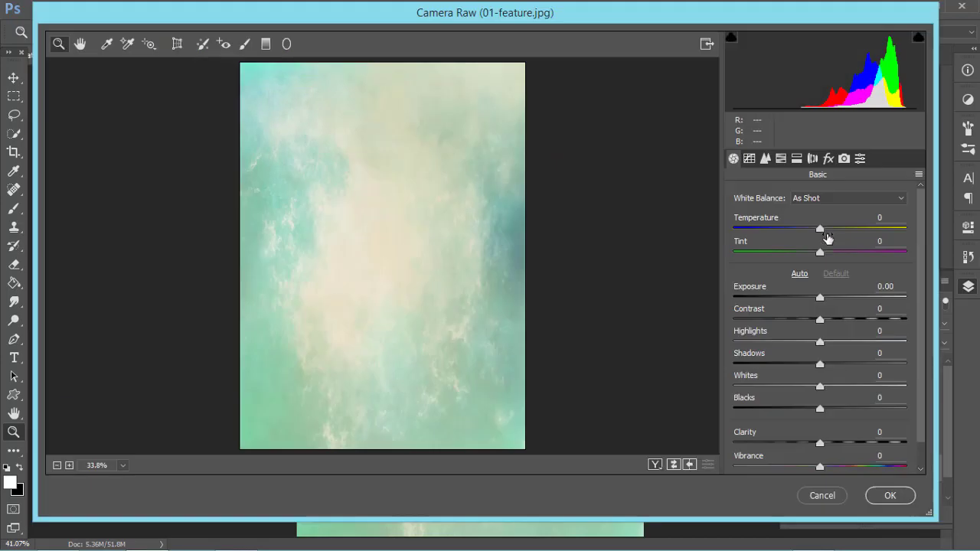
{"action": "left_click_drag", "start_coordinate": [824, 237], "coordinate": [826, 234]}
{"action": "left_click_drag", "start_coordinate": [820, 466], "coordinate": [858, 466]}
{"action": "left_click", "coordinate": [765, 158]}
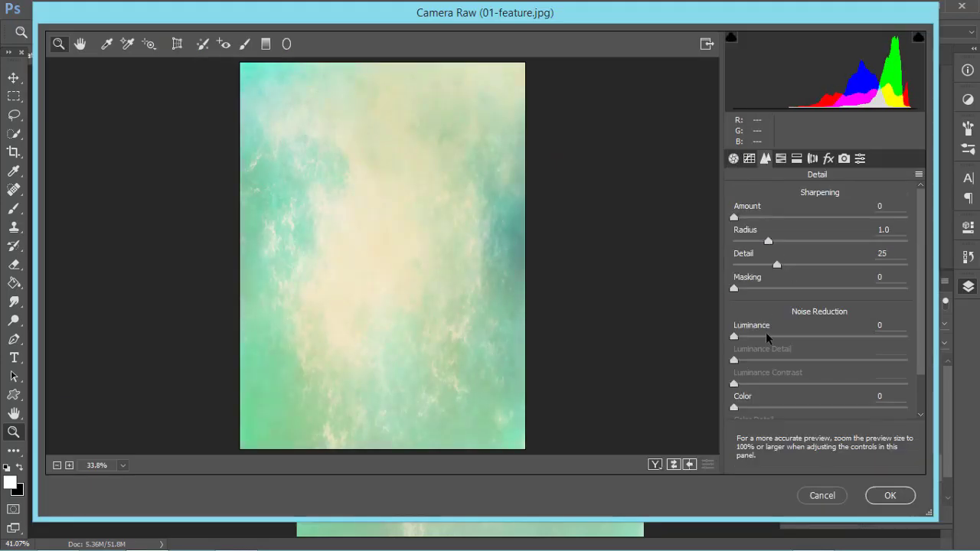
{"action": "left_click", "coordinate": [889, 496]}
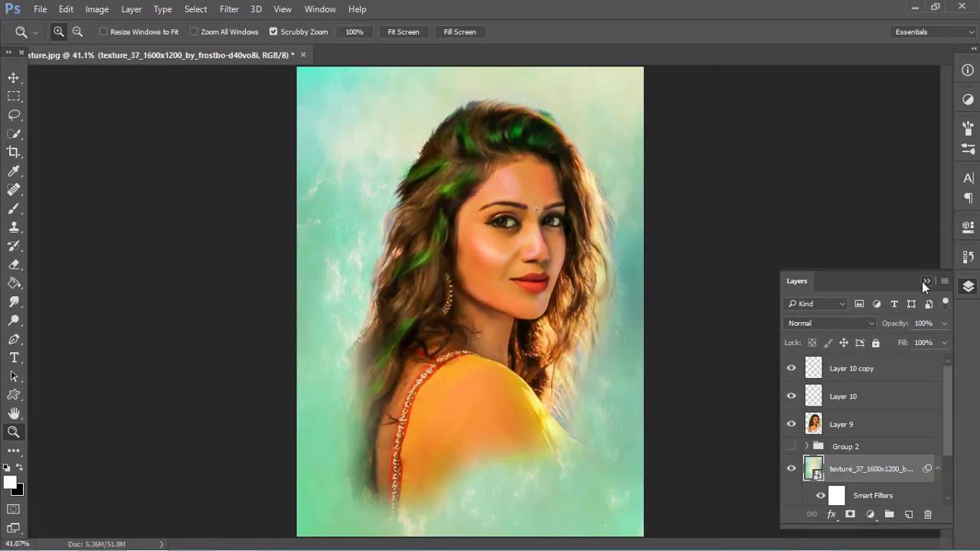
Add a black 38.75 pt script-font signature naming the subject at the lower right
{"action": "left_click", "coordinate": [926, 282]}
{"action": "key", "text": "t"}
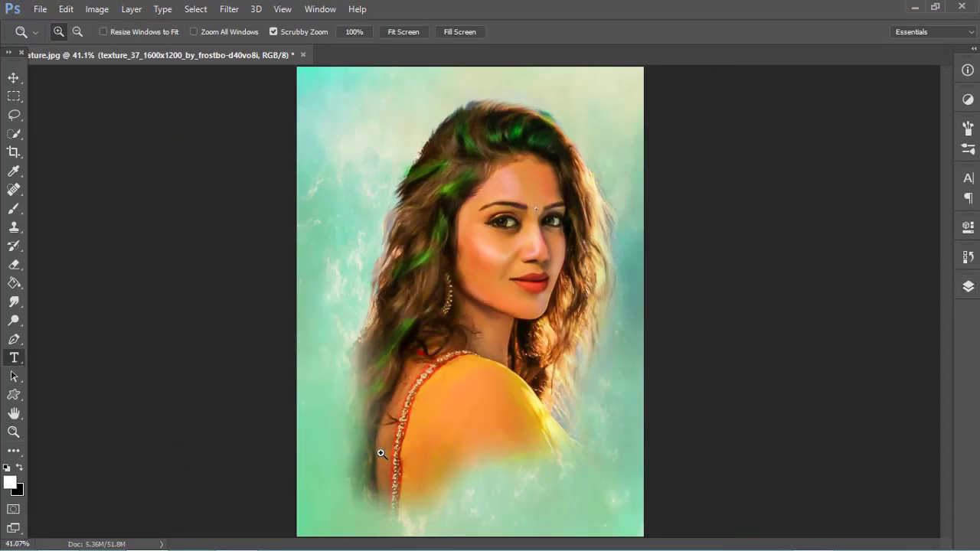
{"action": "left_click", "coordinate": [7, 468]}
{"action": "left_click", "coordinate": [436, 486]}
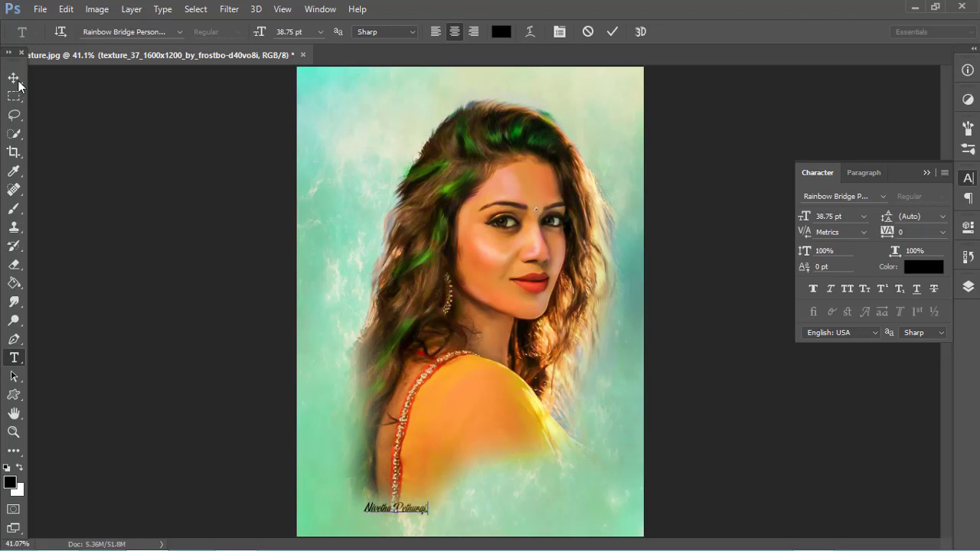
{"action": "key", "text": "ctrl"}
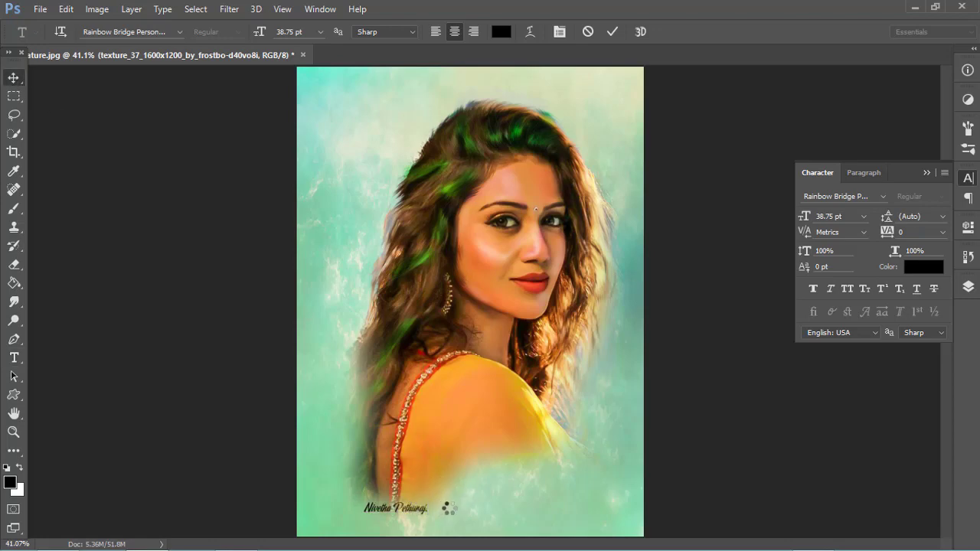
{"action": "key", "text": "ctrl+Return"}
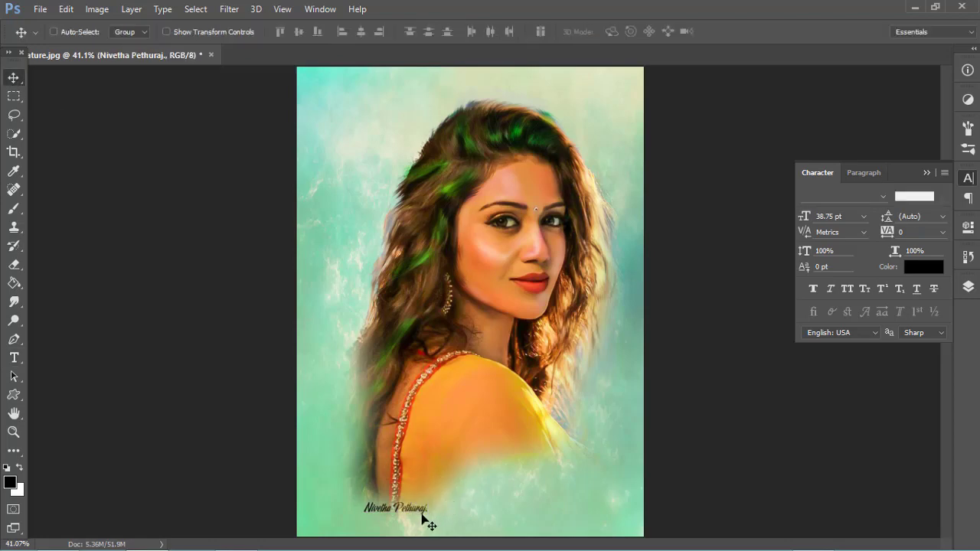
{"action": "left_click_drag", "start_coordinate": [423, 521], "coordinate": [611, 517]}
Type a black 'Moulis art' watermark in Myriad Pro Regular and place it top-right
{"action": "key", "text": "t"}
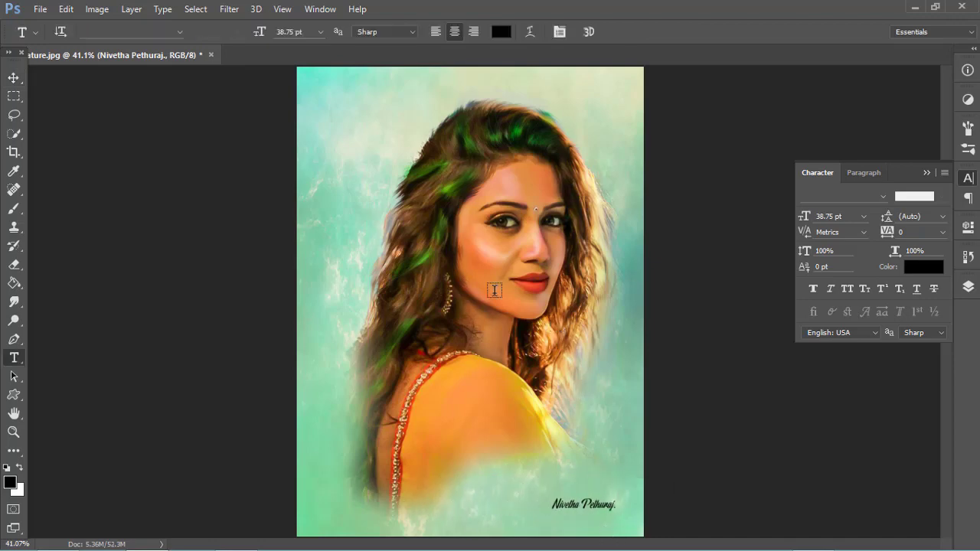
{"action": "left_click", "coordinate": [359, 149]}
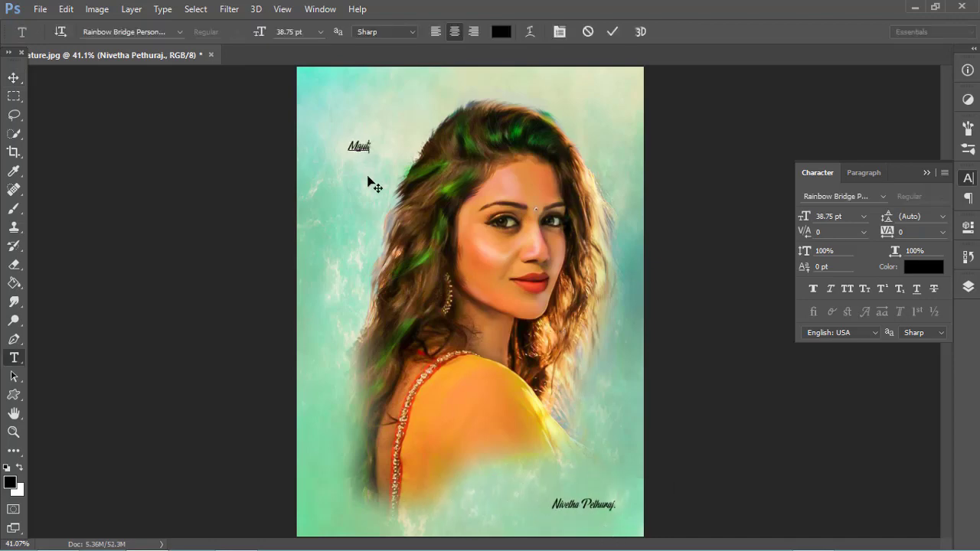
{"action": "key", "text": "BackSpace"}
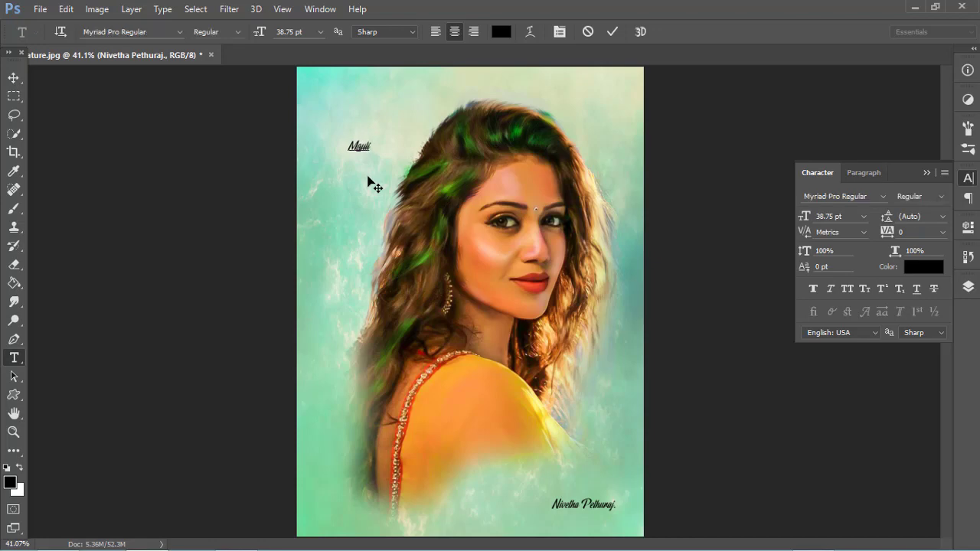
{"action": "type", "text": "rt"}
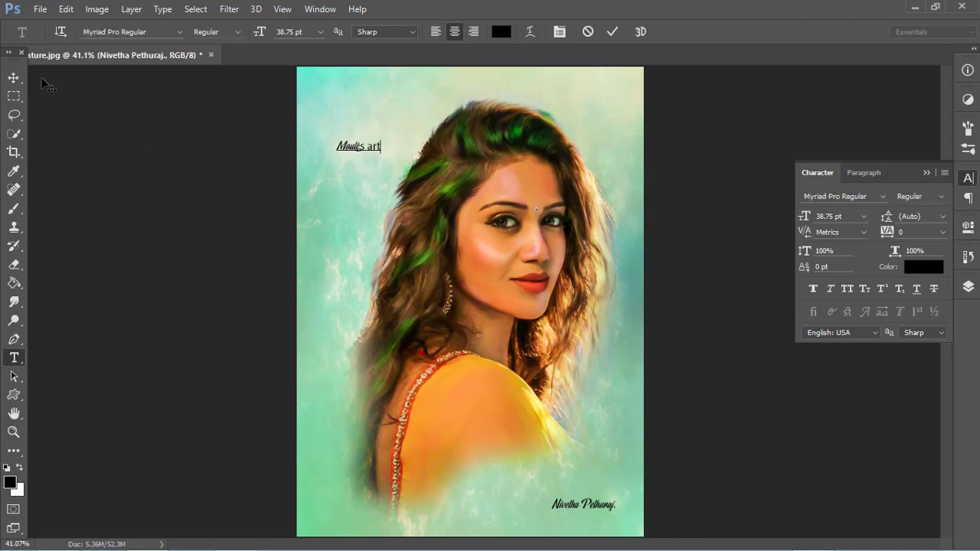
{"action": "left_click", "coordinate": [14, 78]}
{"action": "left_click_drag", "start_coordinate": [383, 153], "coordinate": [638, 85]}
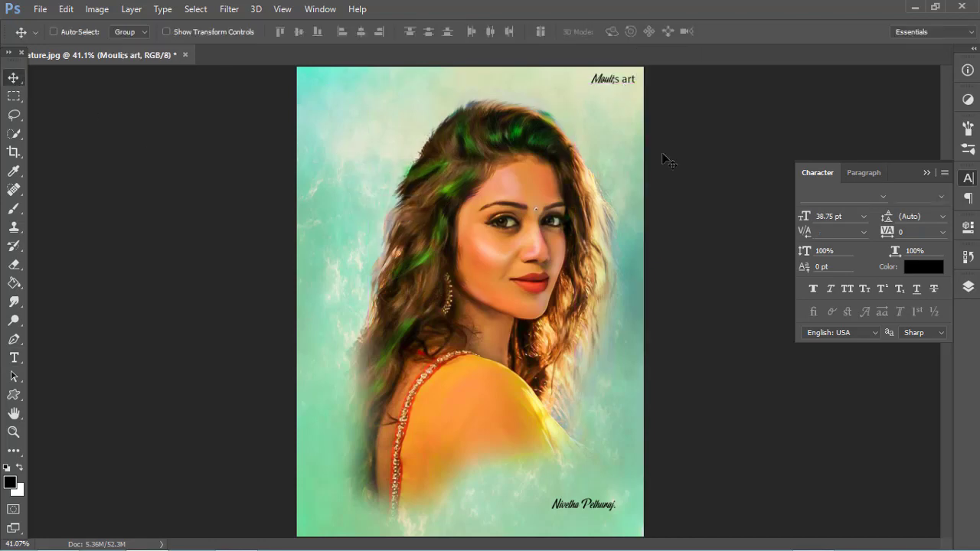